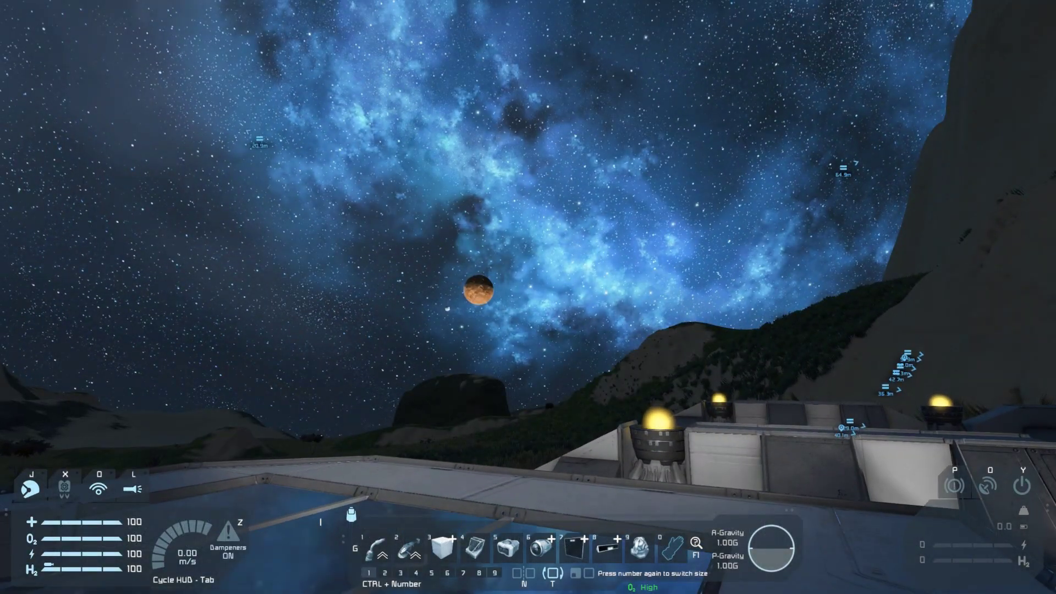
Place a standard LCD Panel upright on the rooftop in front of the slanted white wall
key(w)
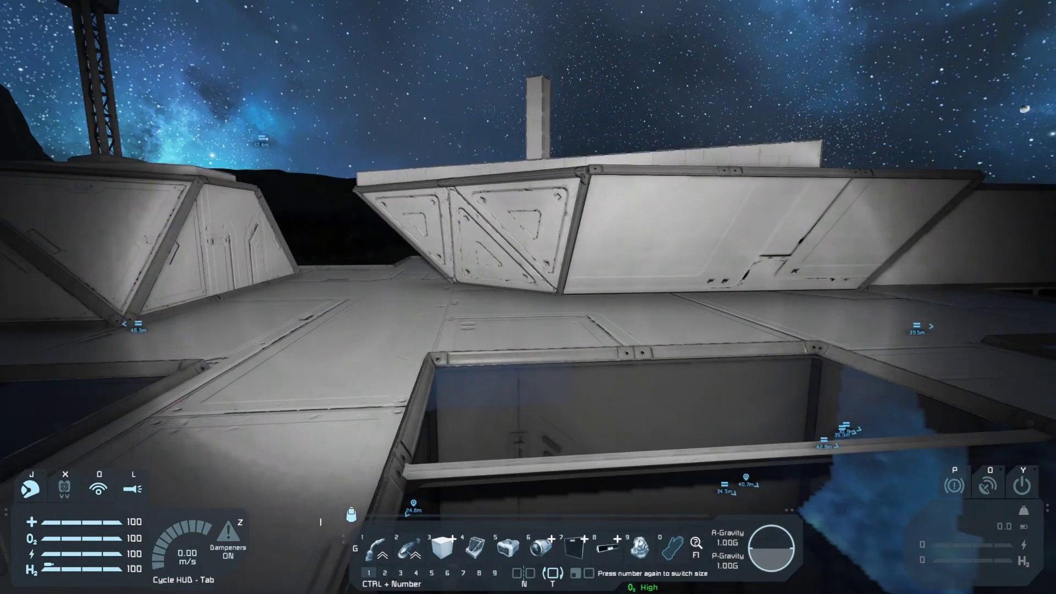
key(7)
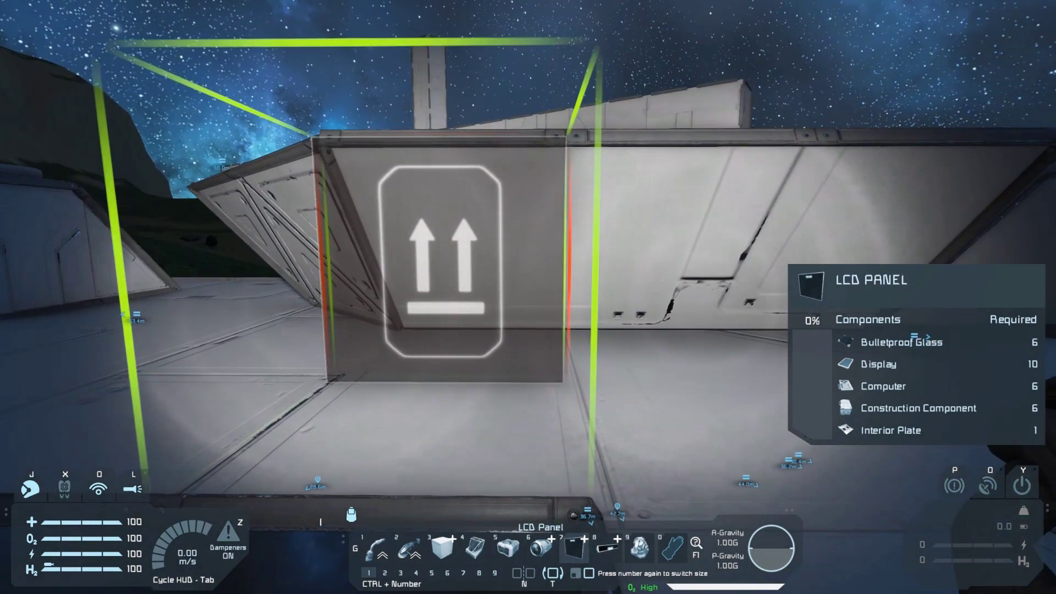
key(w)
key(d)
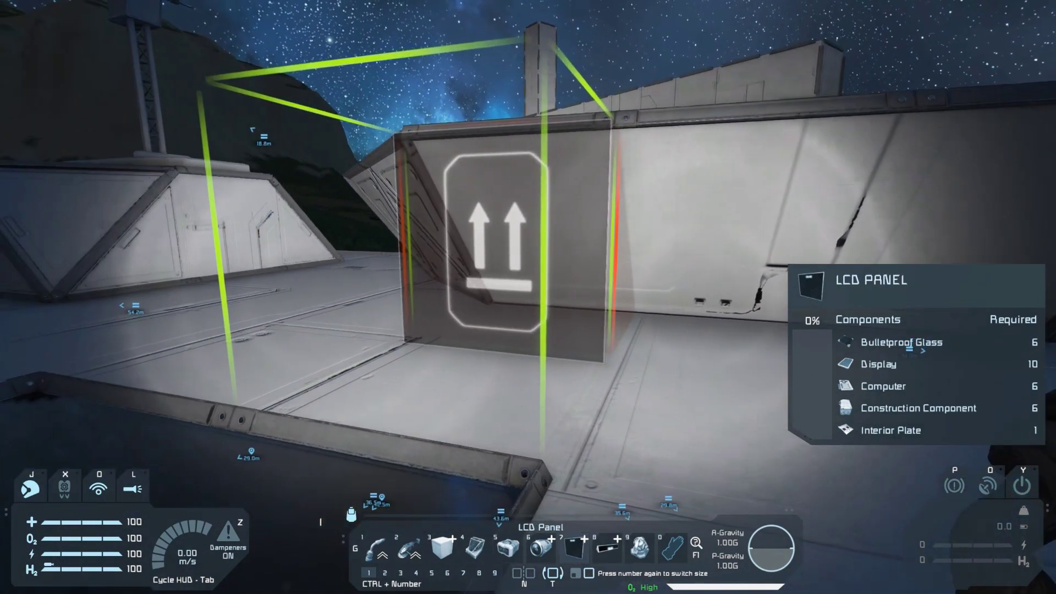
key(a)
key(w)
key(s)
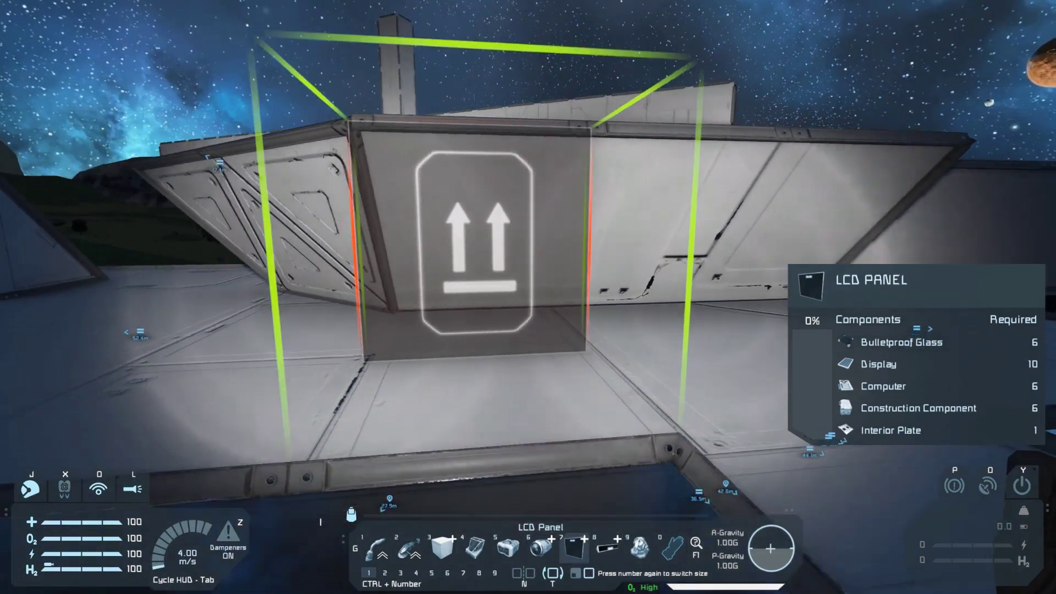
key(w)
key(s)
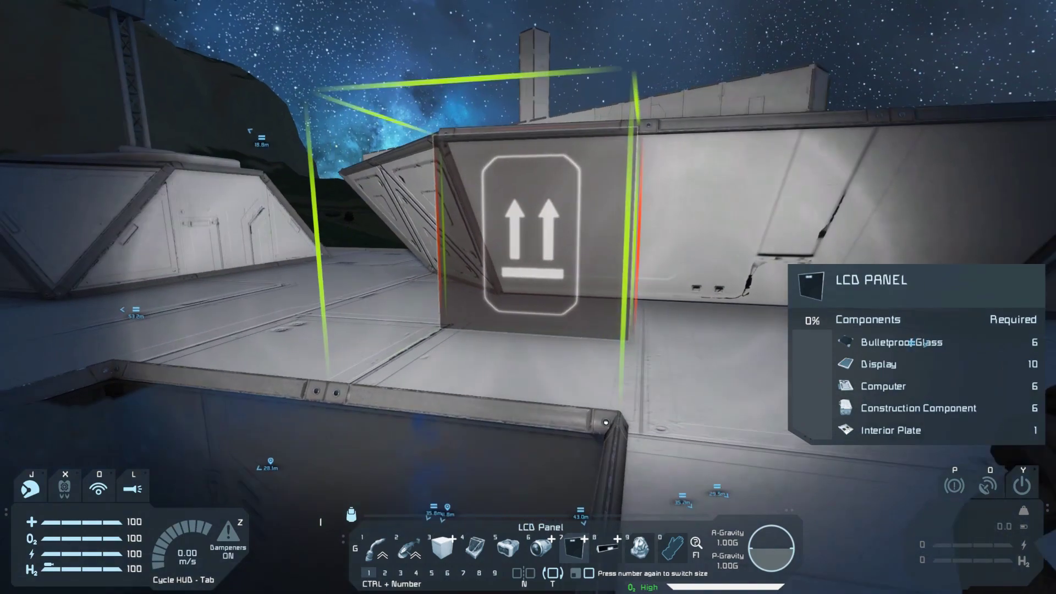
key(s)
key(d)
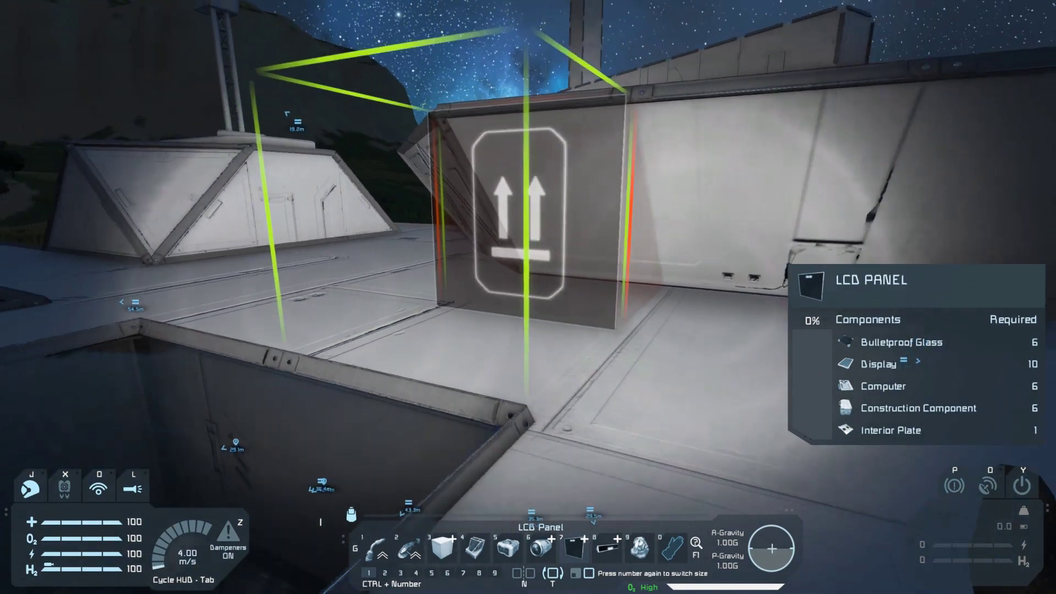
key(Home)
key(w)
key(a)
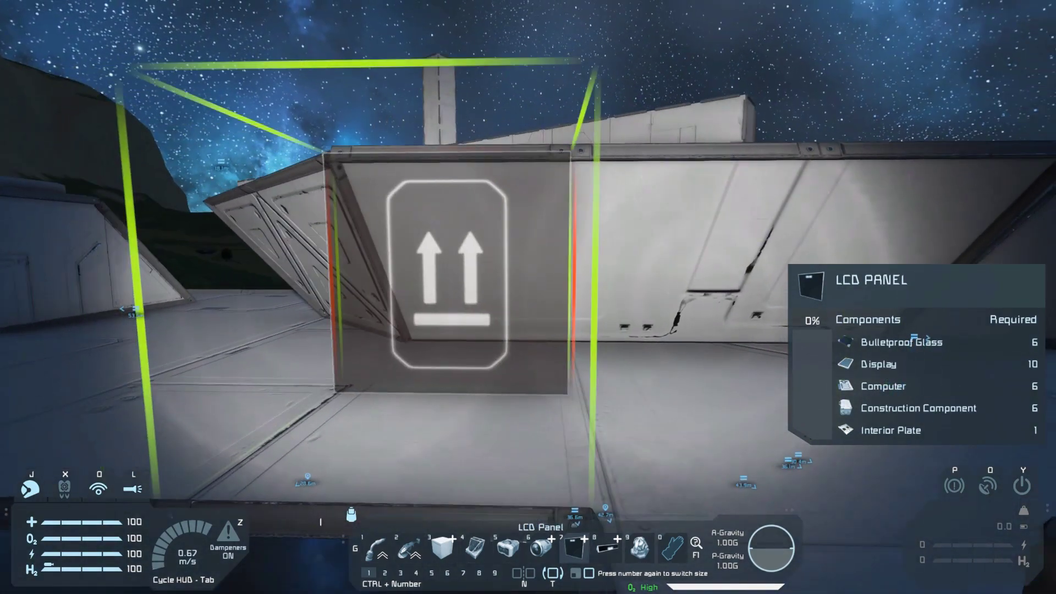
key(s)
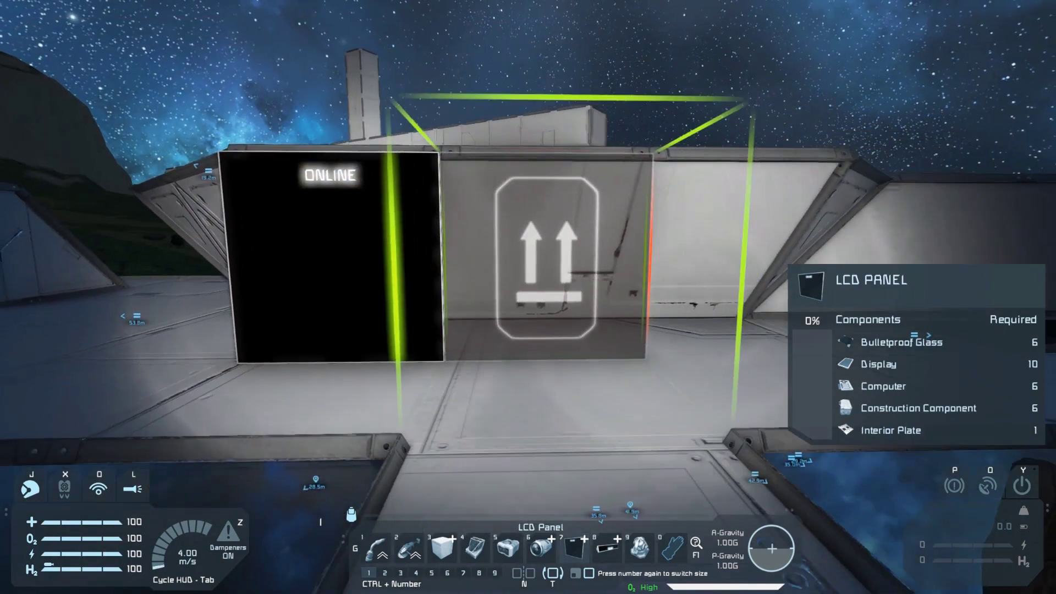
Place a Wide LCD Panel directly beside the standard LCD Panel and a Text Panel at the far end of the row
key(7)
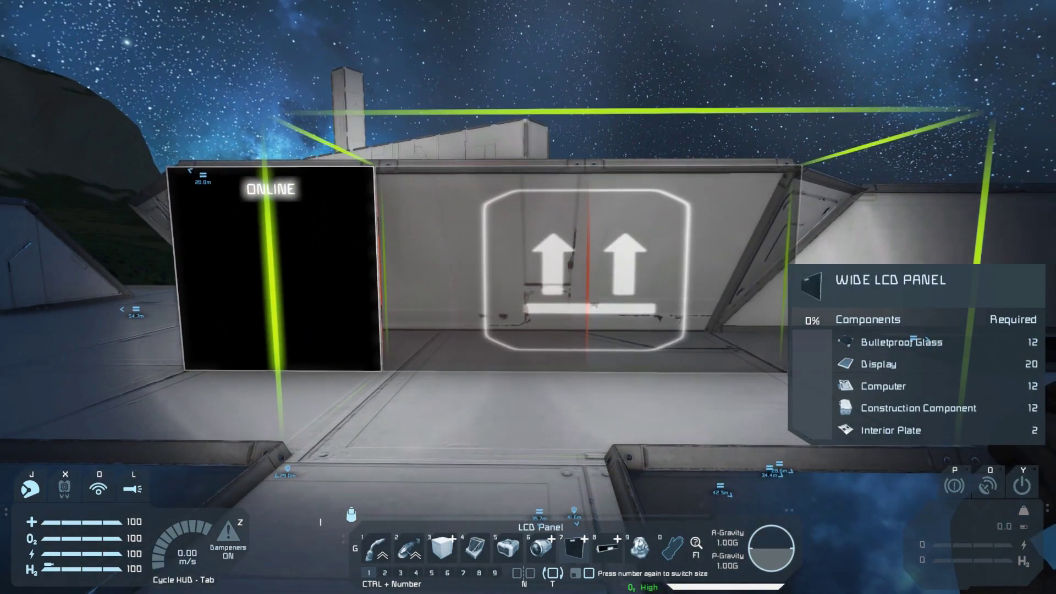
key(7)
key(w)
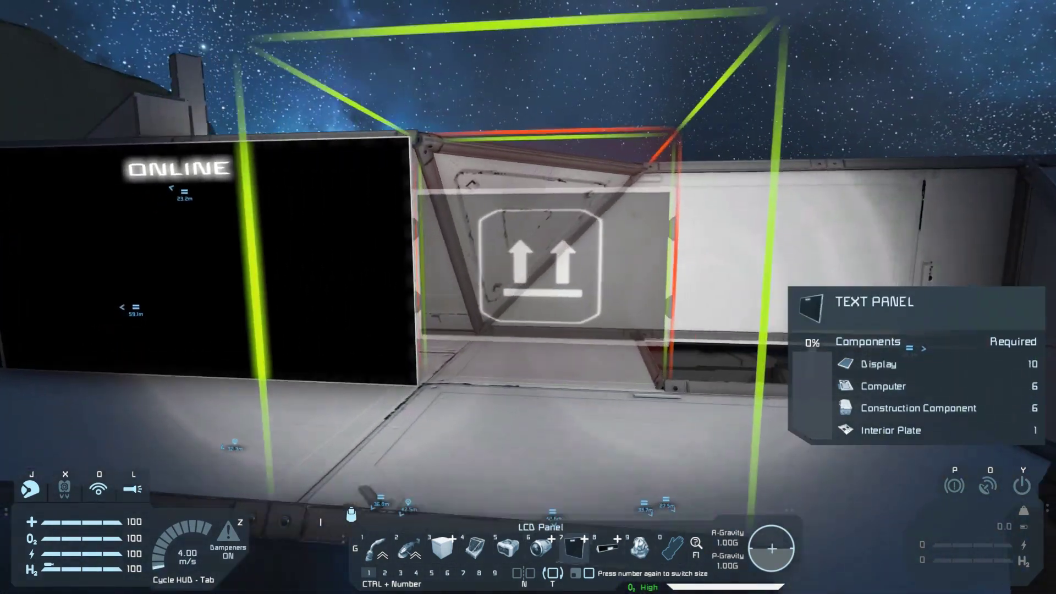
key(d)
key(s)
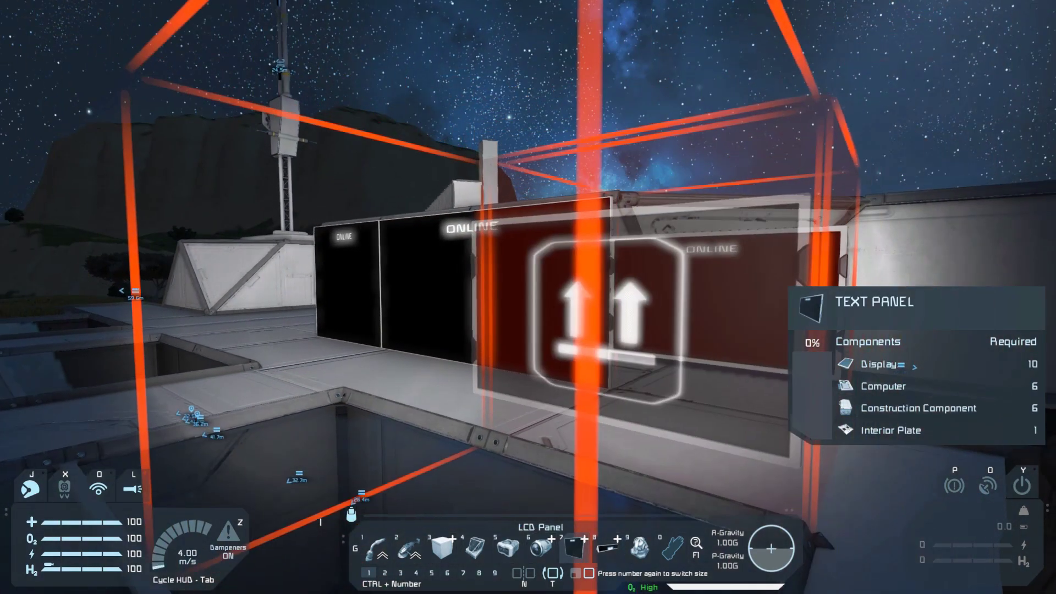
Put the block preview away and examine the three placed screens from different sides
key(0)
key(w)
key(a)
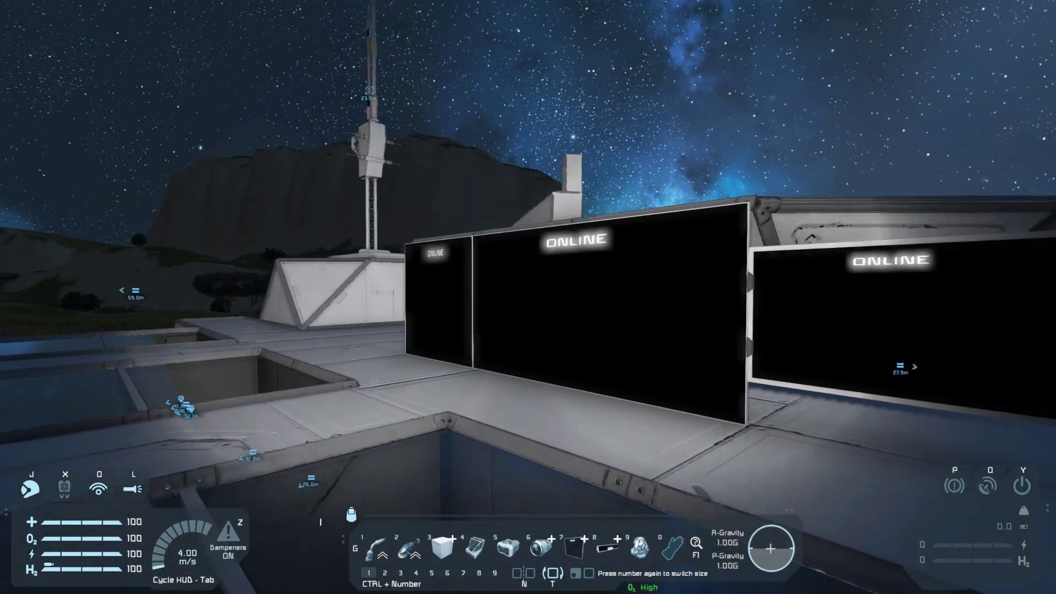
key(s)
key(d)
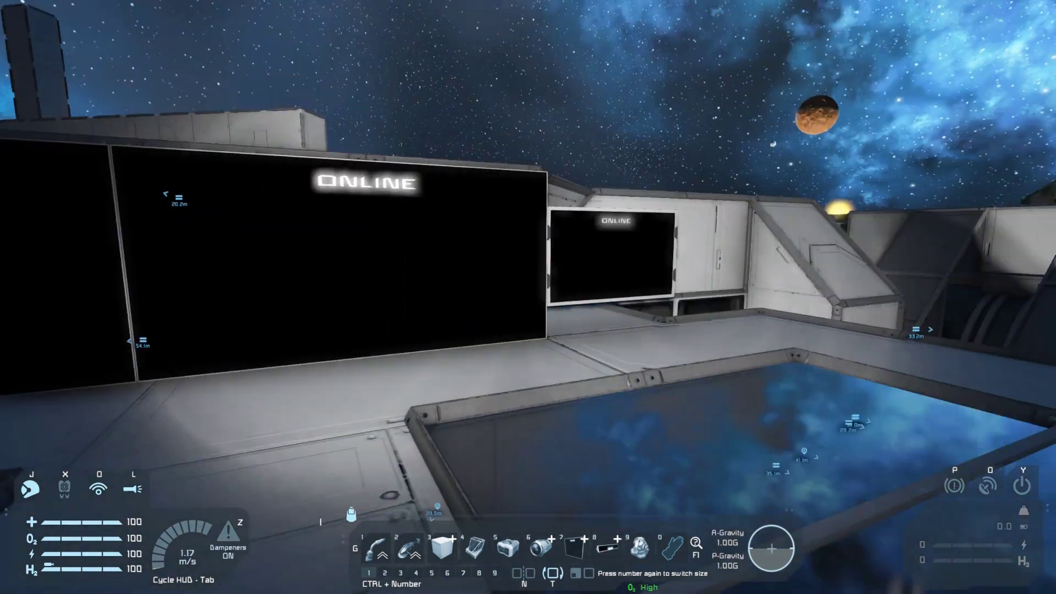
key(w)
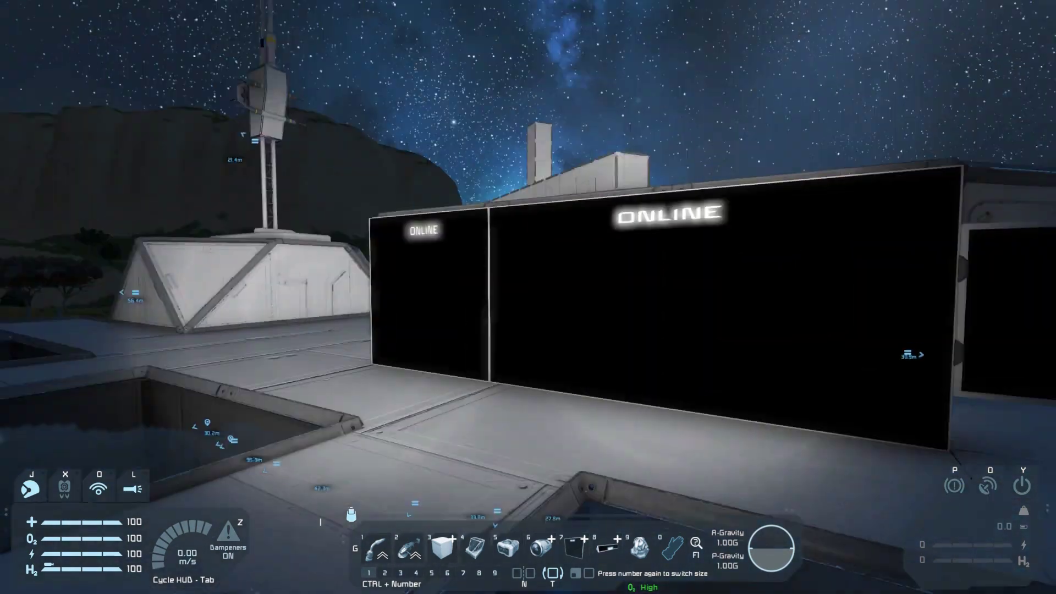
key(a)
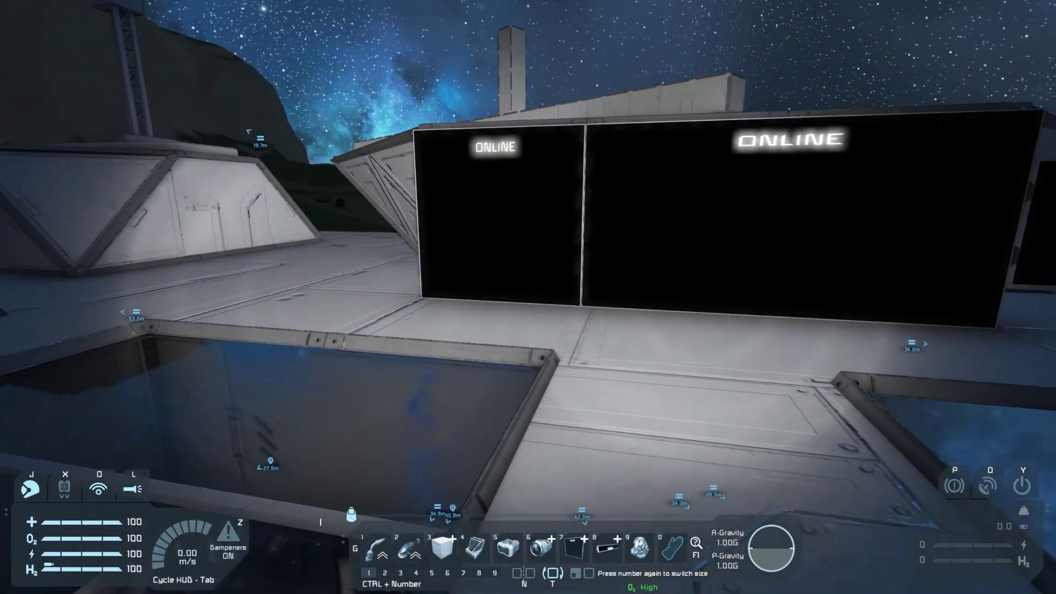
Preview the Corner LCD Top block at several rooftop spots near the screens without placing it
key(w)
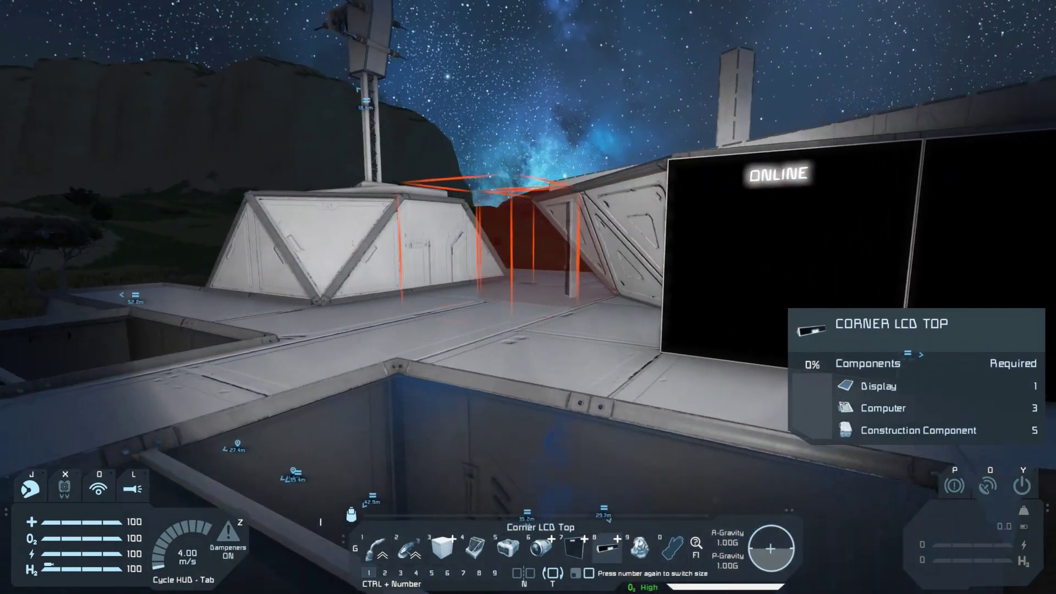
key(a)
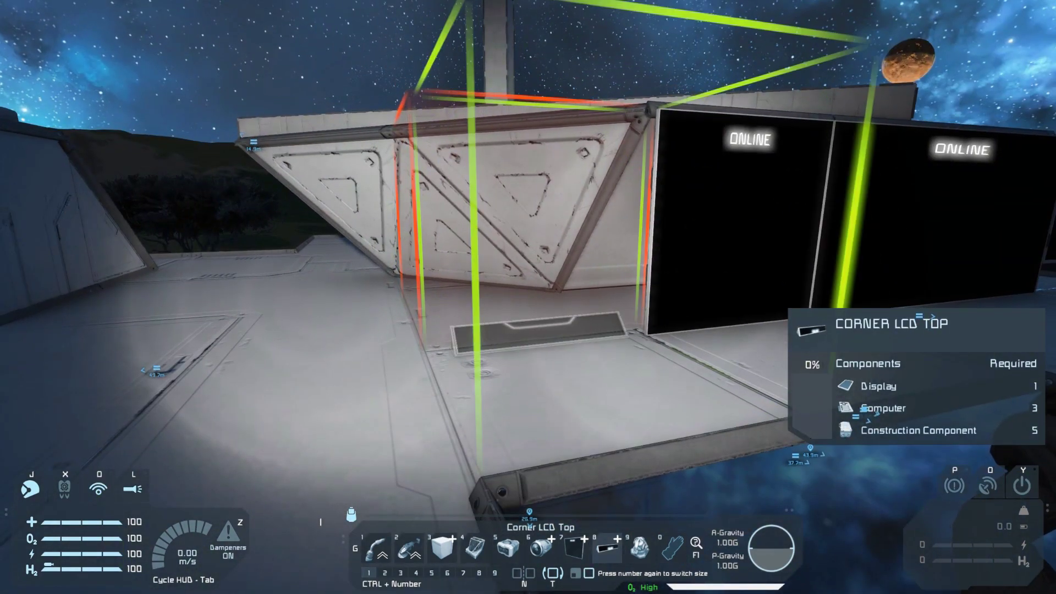
key(w)
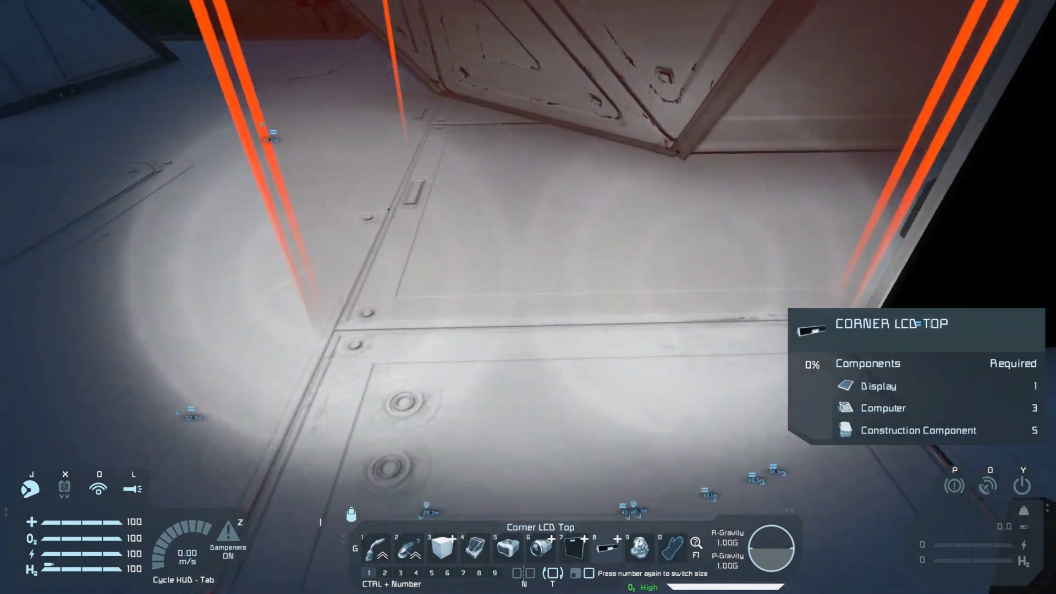
key(s)
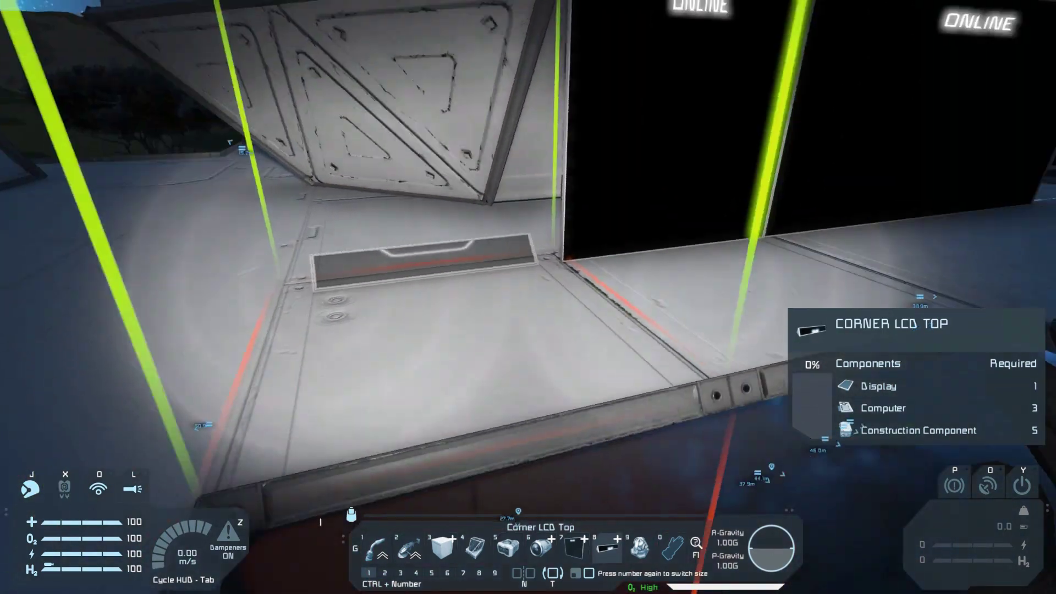
key(w)
key(s)
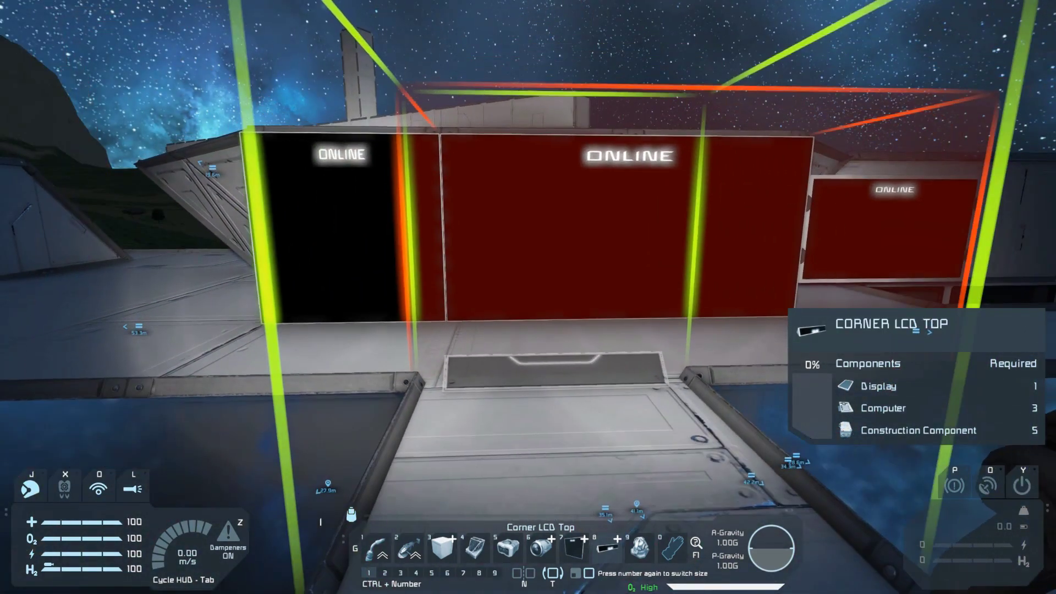
key(w)
key(0)
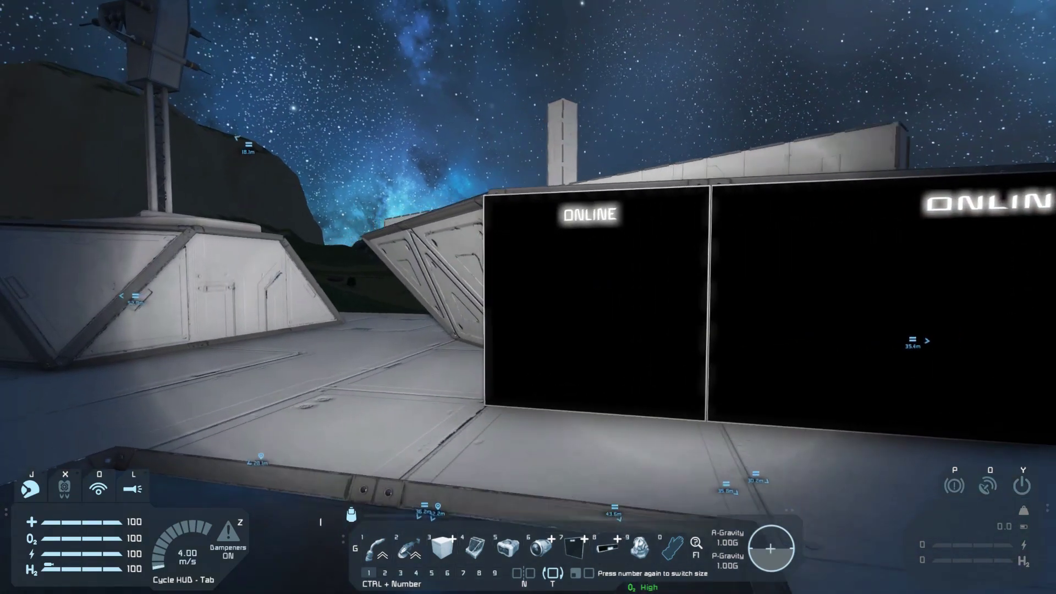
Try the Text Panel preview beside the standard LCD Panel in different rotations, ending with its arrows pointing up
key(7)
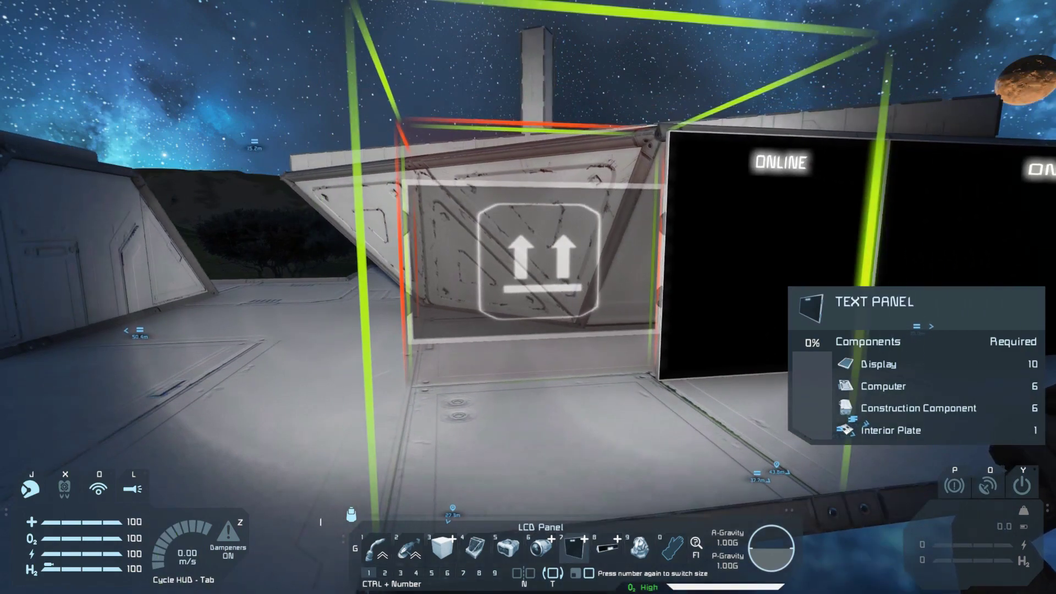
key(Page_Up)
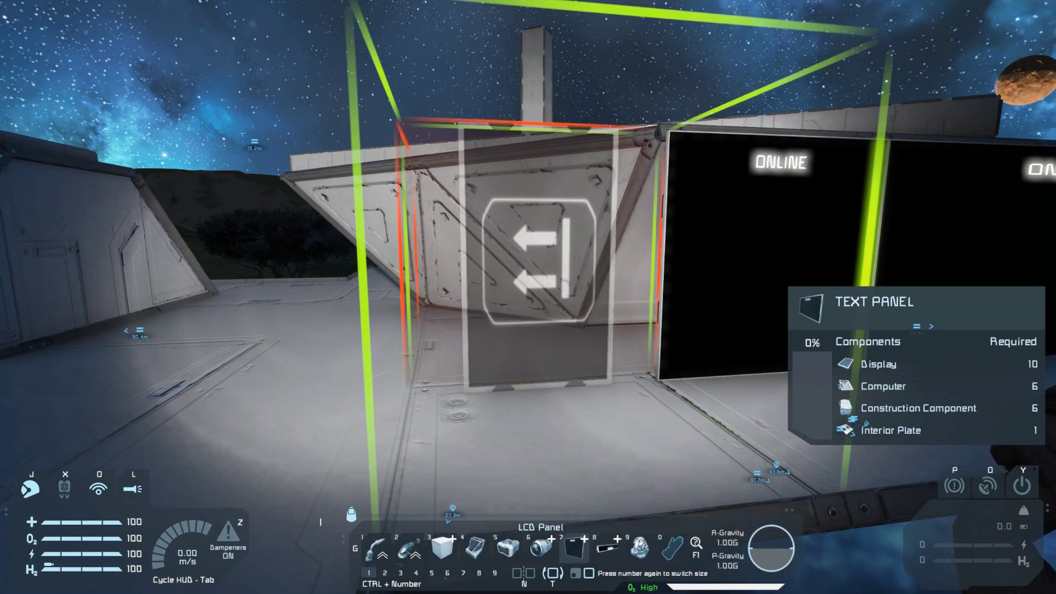
key(Page_Up)
key(Page_Up)
key(Page_Up)
key(Page_Up)
key(Page_Up)
key(Page_Up)
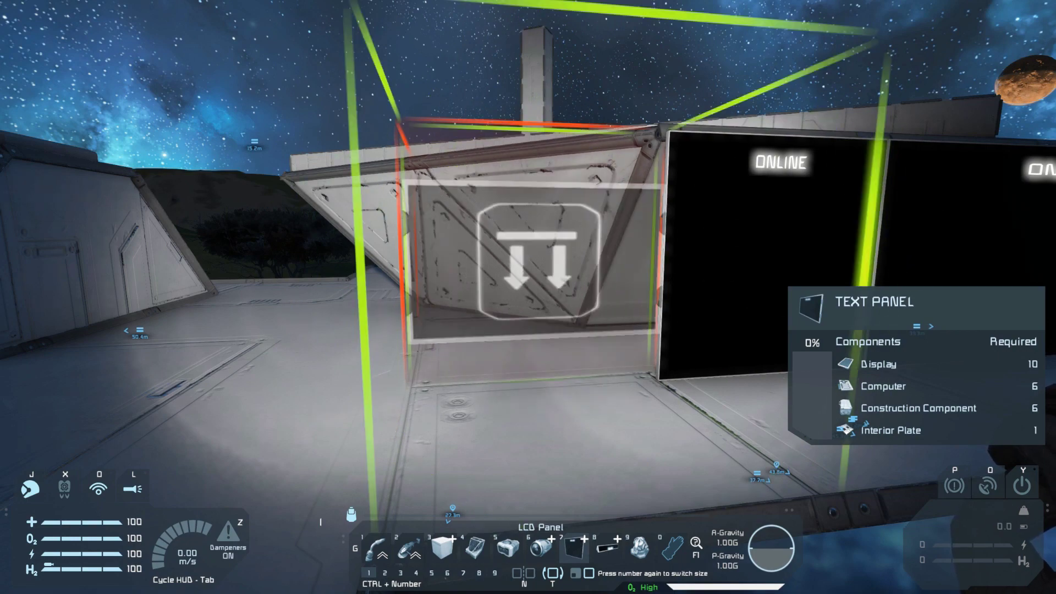
key(Page_Up)
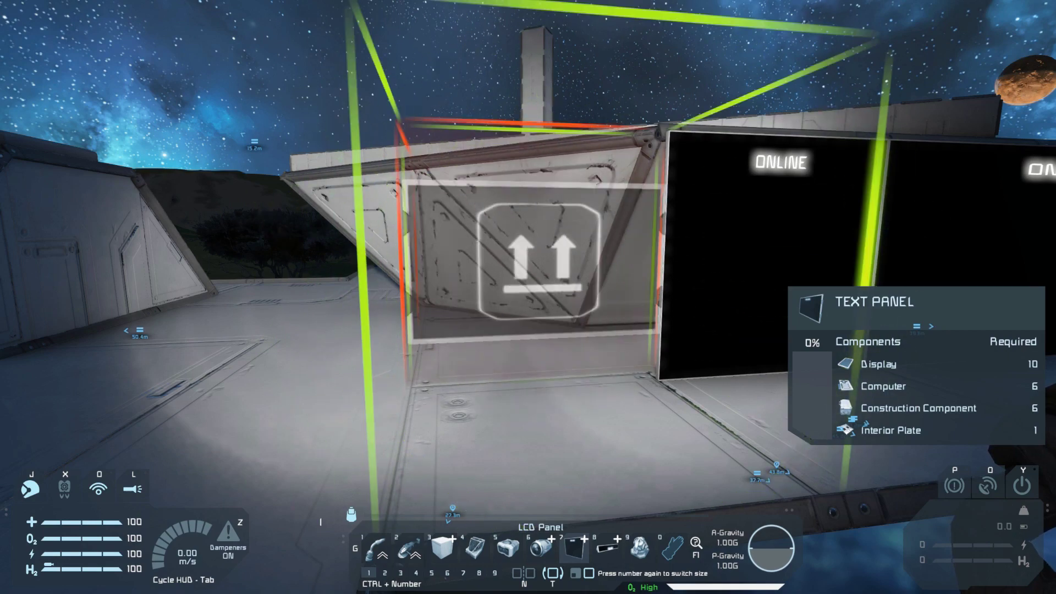
Switch the block preview from the Text Panel to the Wide LCD Panel and put it away unplaced
key(a)
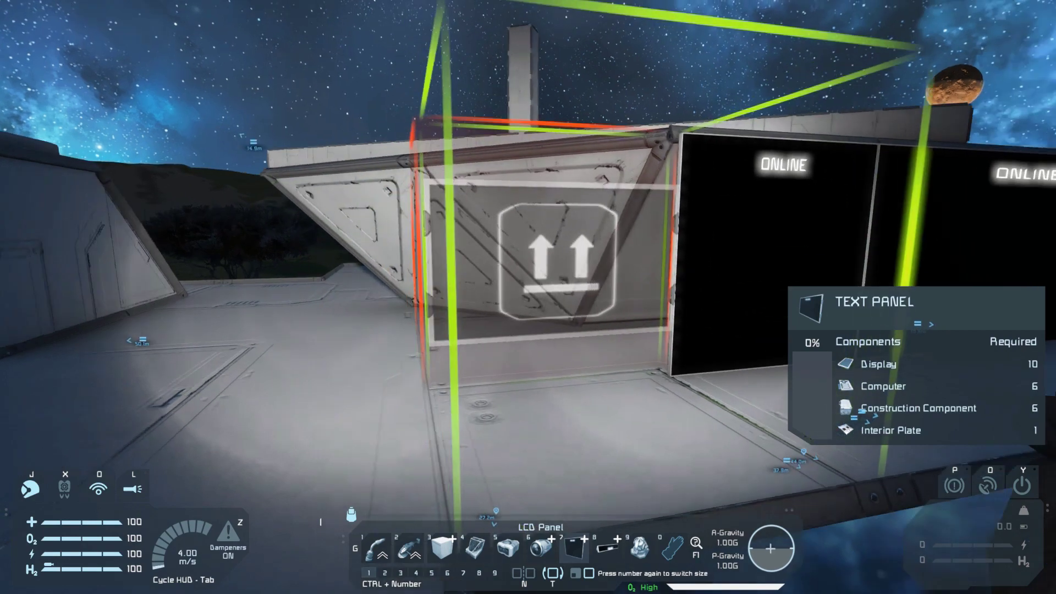
key(s)
key(d)
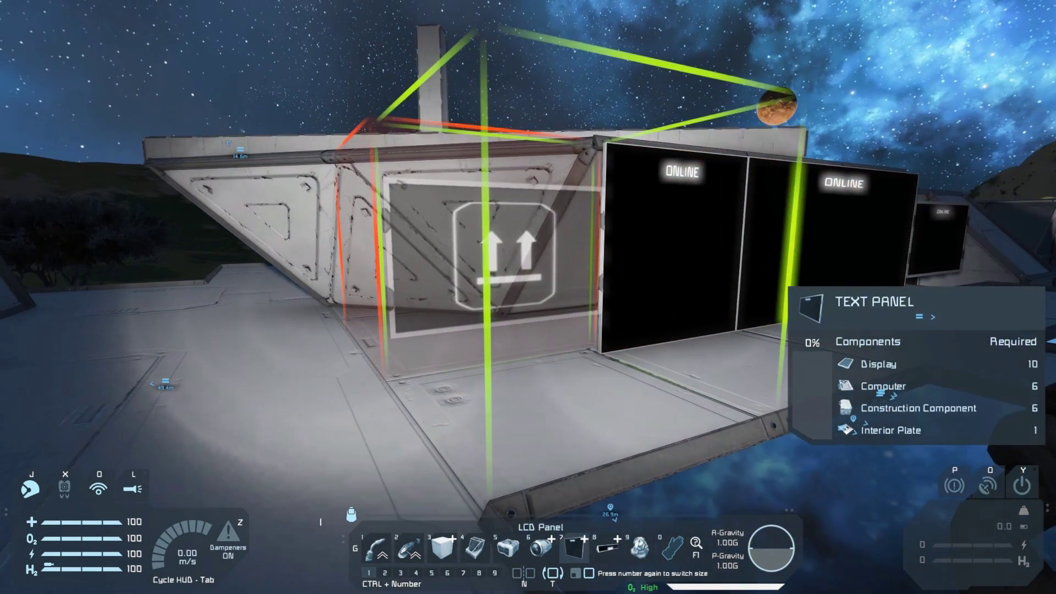
key(7)
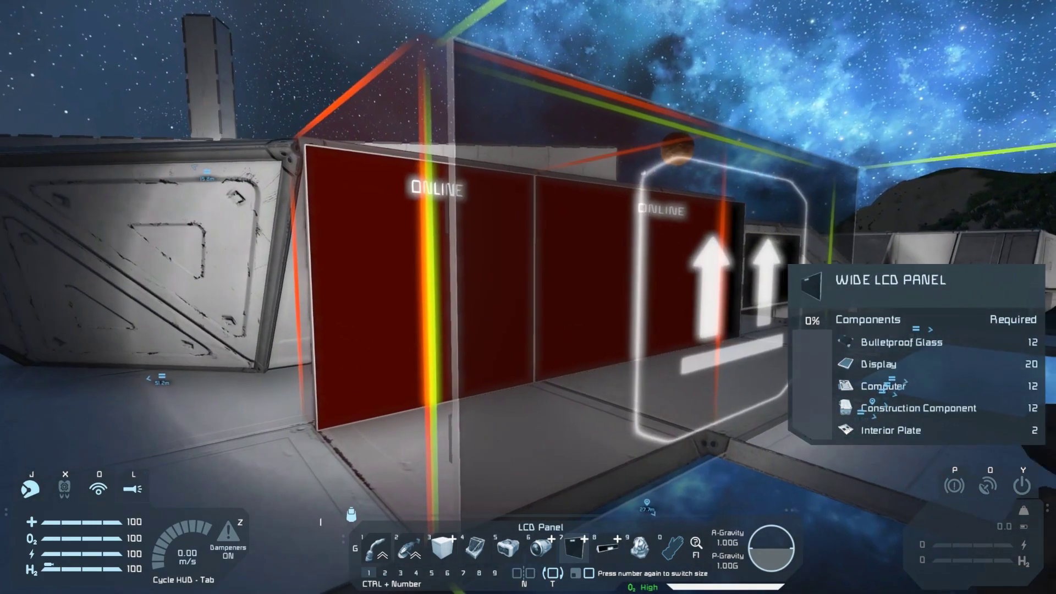
key(0)
Open the terminal settings of the standard LCD Panel and review its title, text, font and color options
key(w)
key(d)
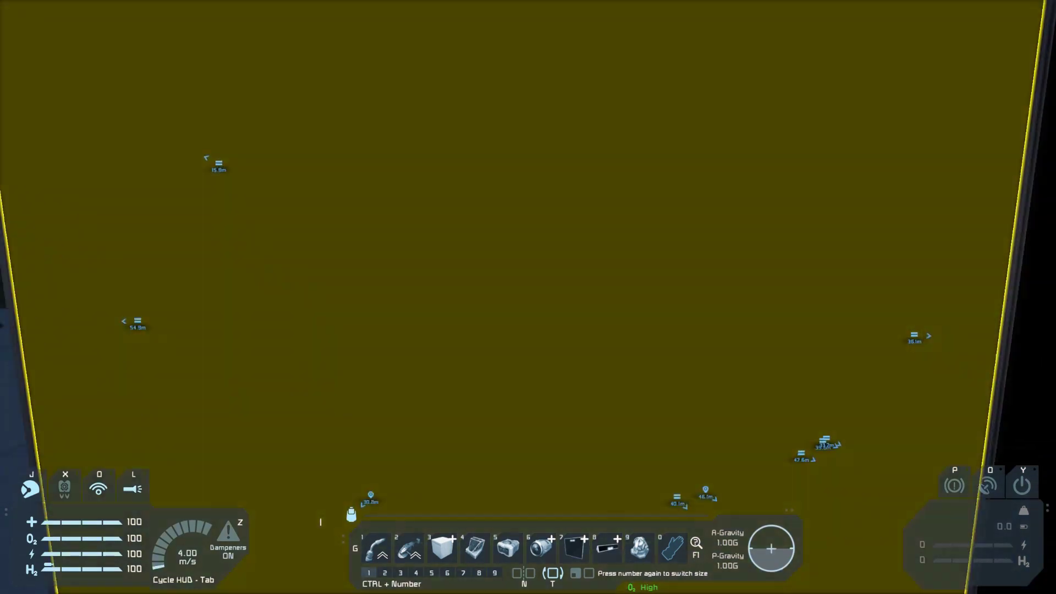
key(s)
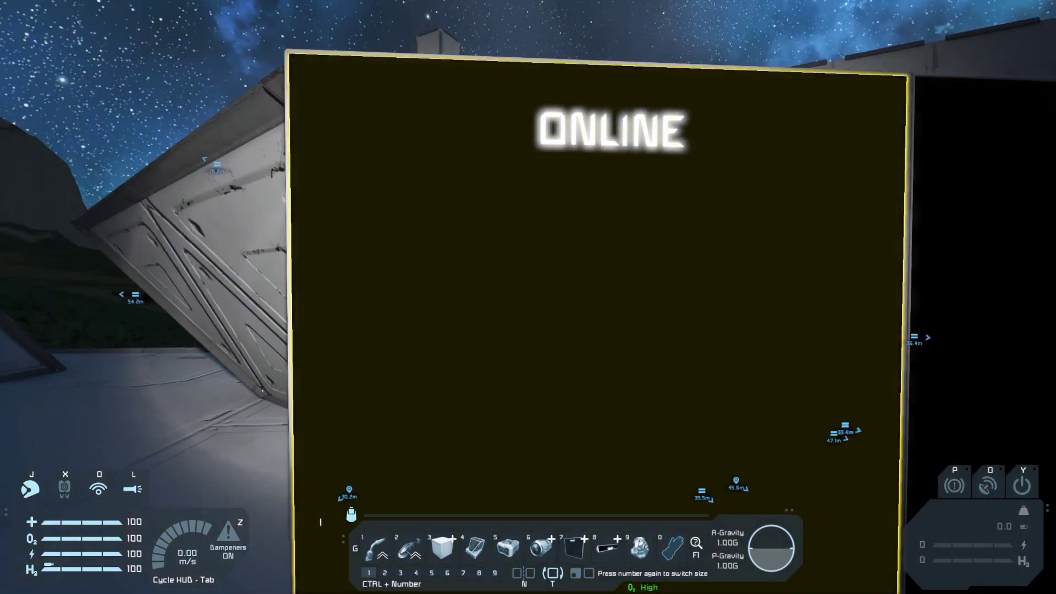
key(k)
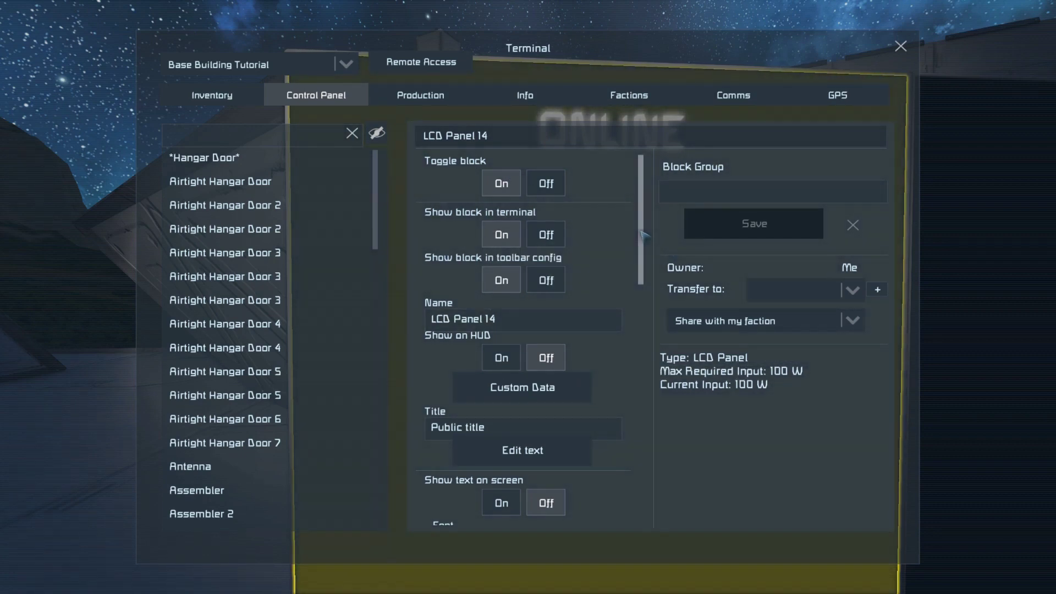
scroll(643, 236, down, 1)
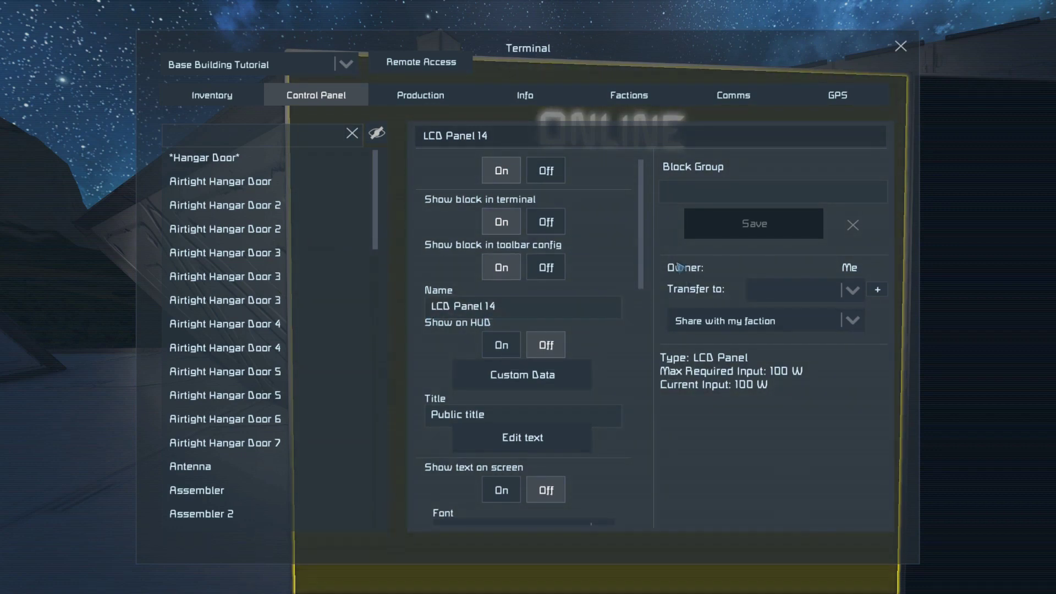
scroll(648, 275, down, 5)
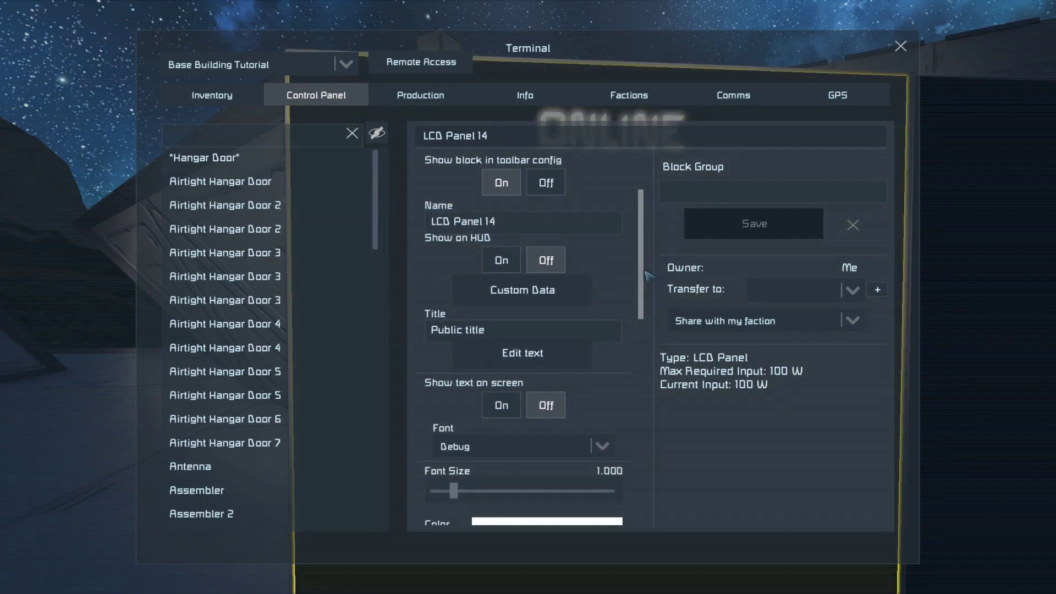
scroll(648, 275, down, 1)
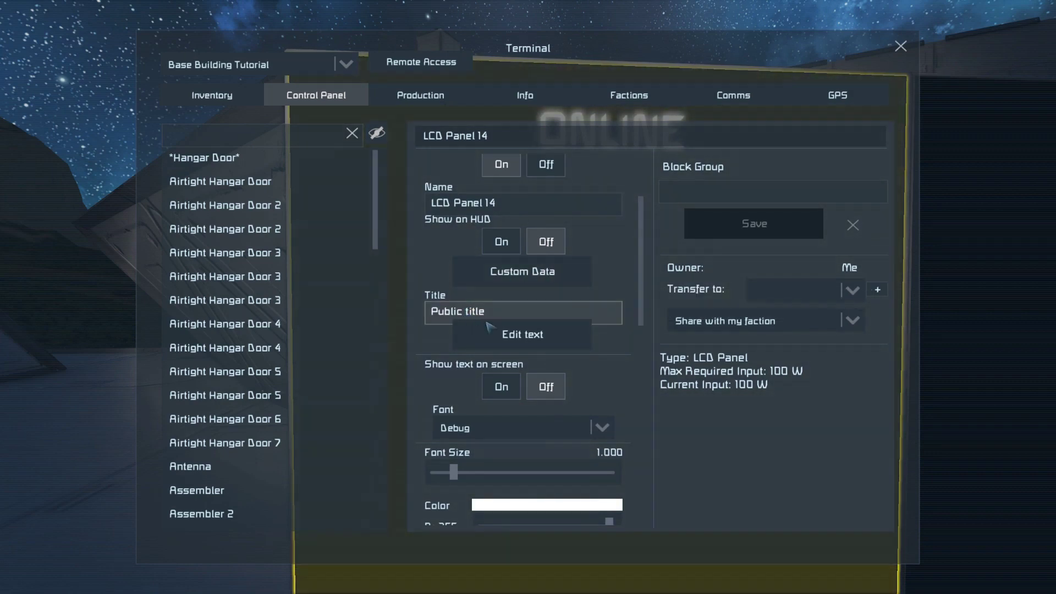
scroll(632, 266, down, 3)
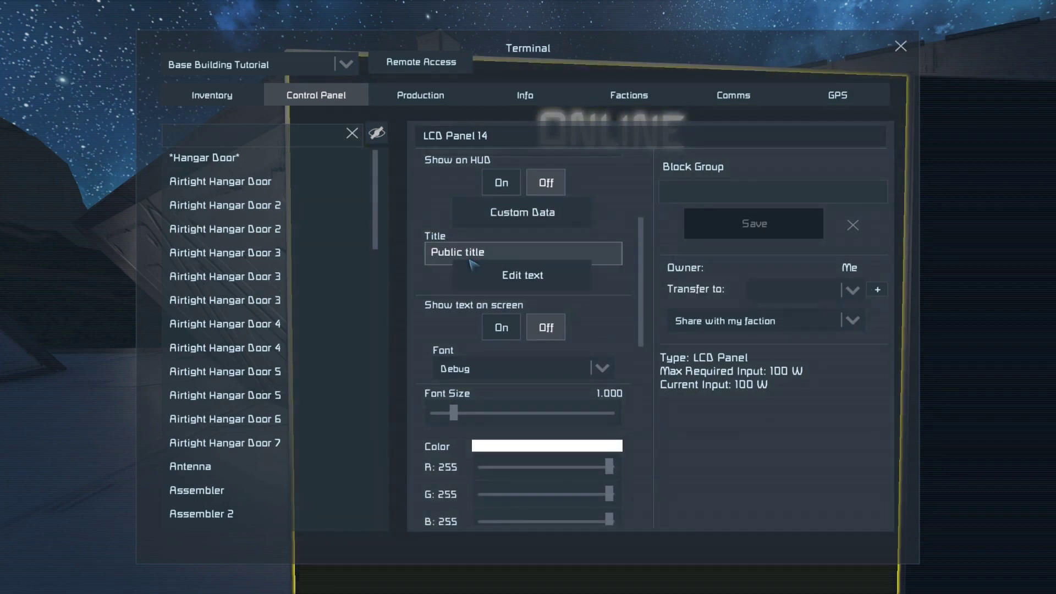
Replace the standard LCD Panel's title with "My first LCD"
click(536, 252)
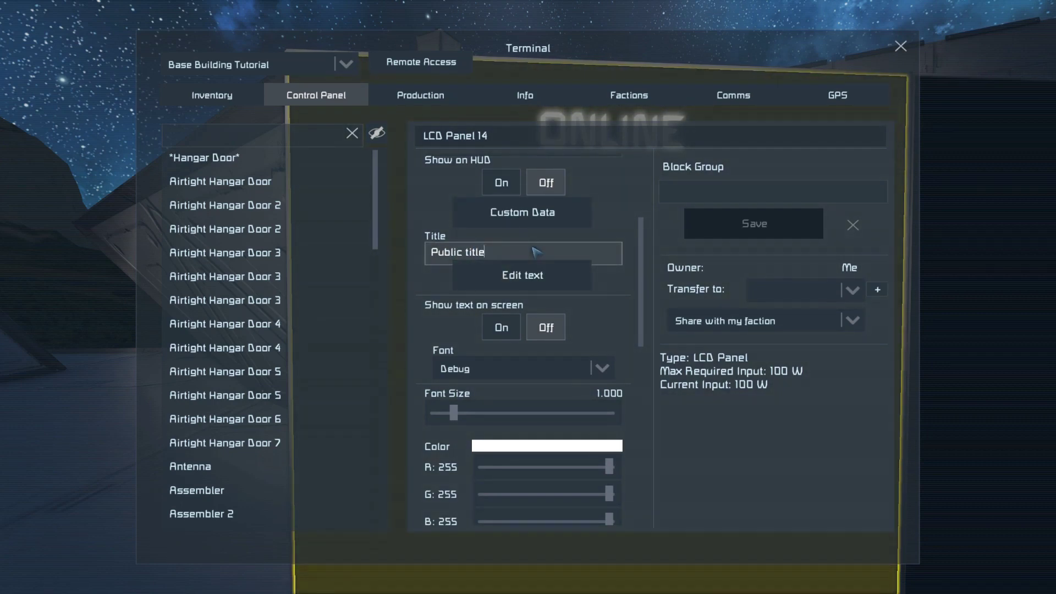
key(BackSpace)
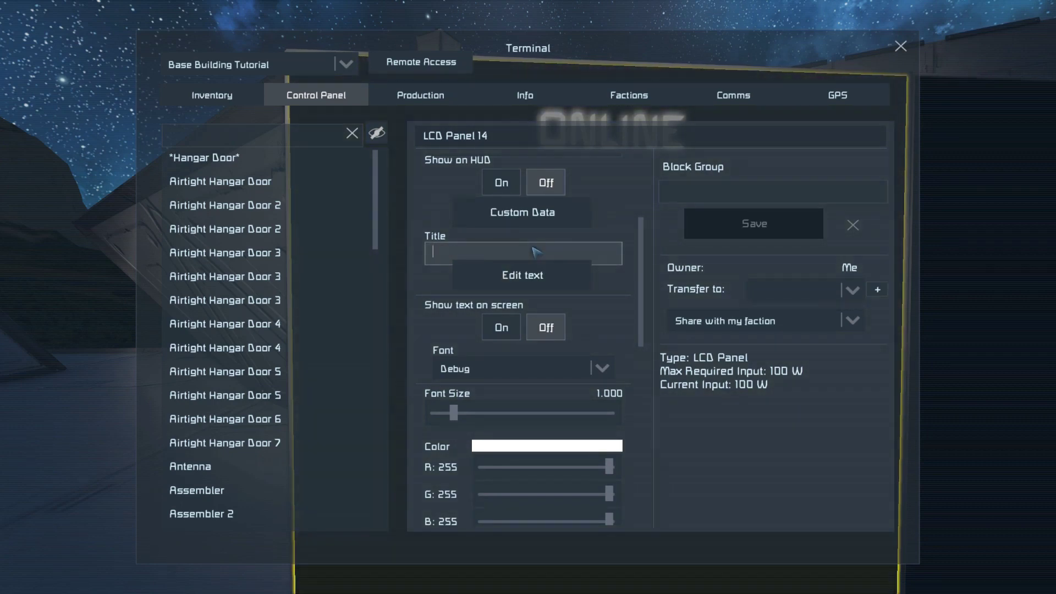
text(My first LCD)
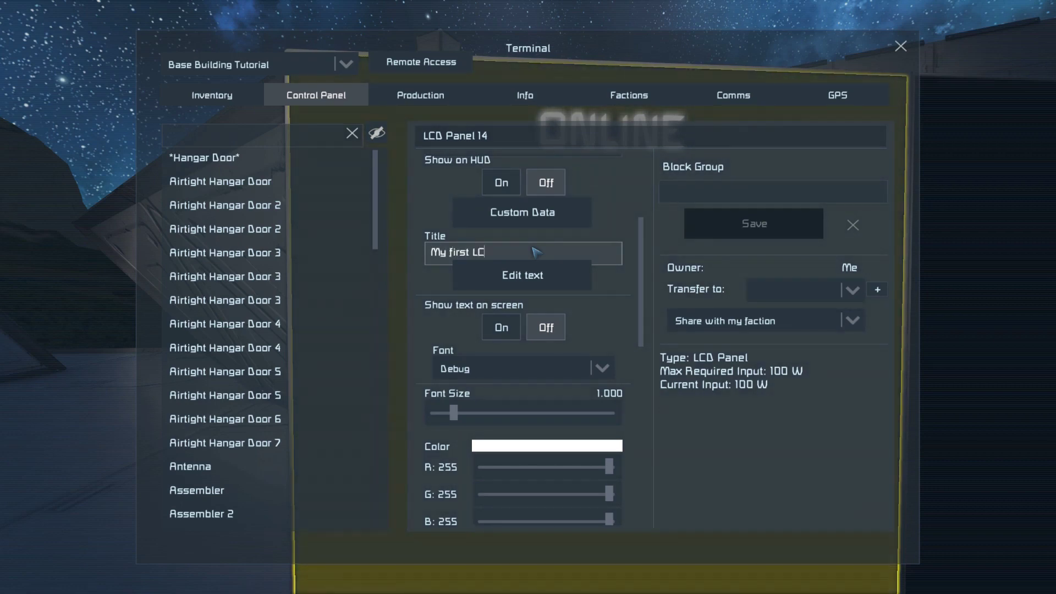
Enter "I think this should work!" as the standard LCD Panel's text and close its terminal
click(533, 280)
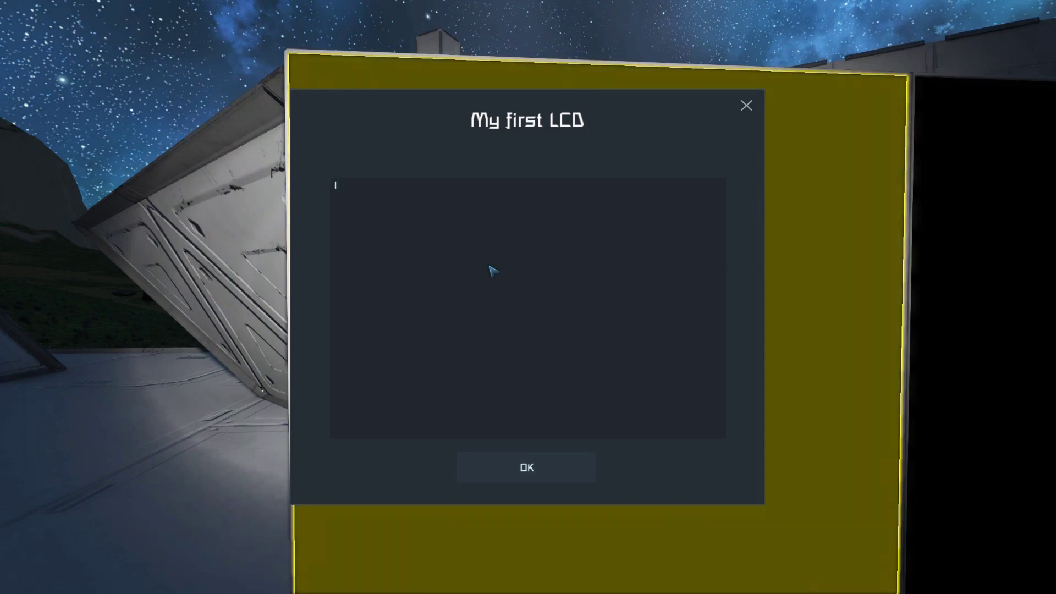
text(I think this shoudl)
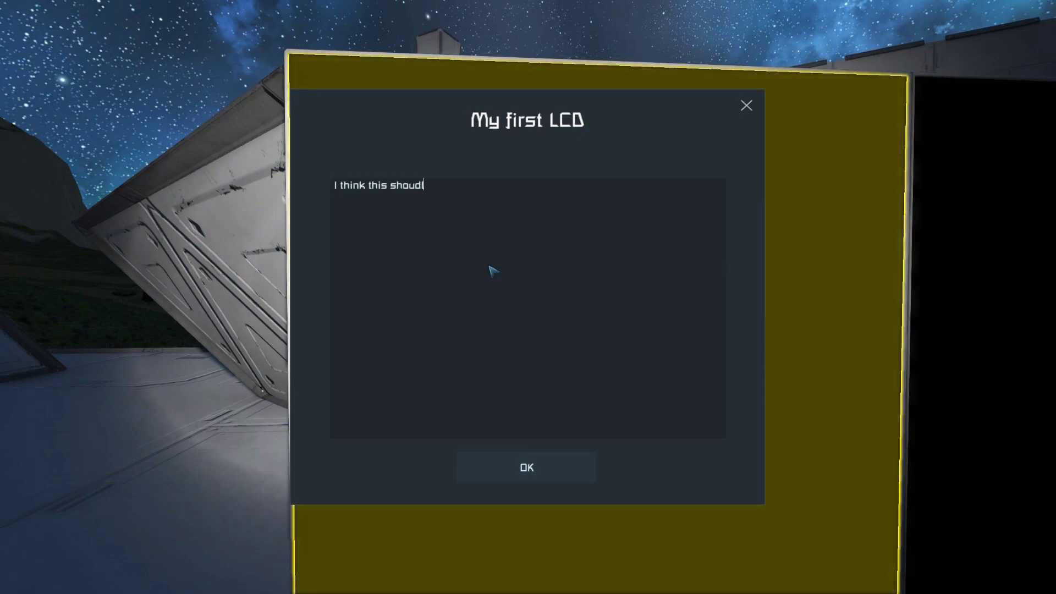
key(BackSpace)
key(BackSpace)
text(ld work)
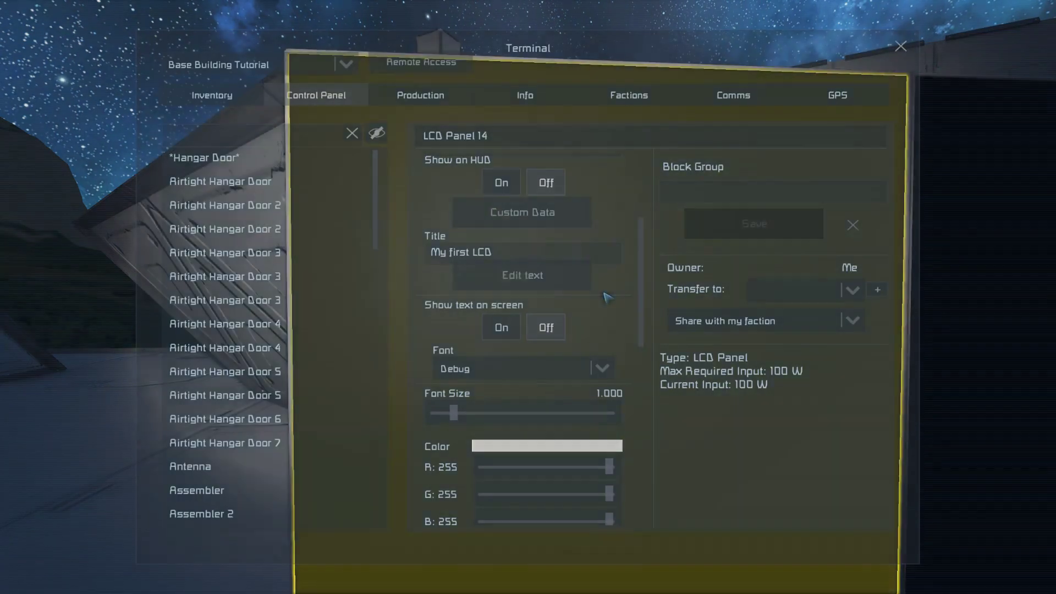
key(Escape)
Reopen the standard LCD Panel's terminal settings and turn on Show text on screen
key(s)
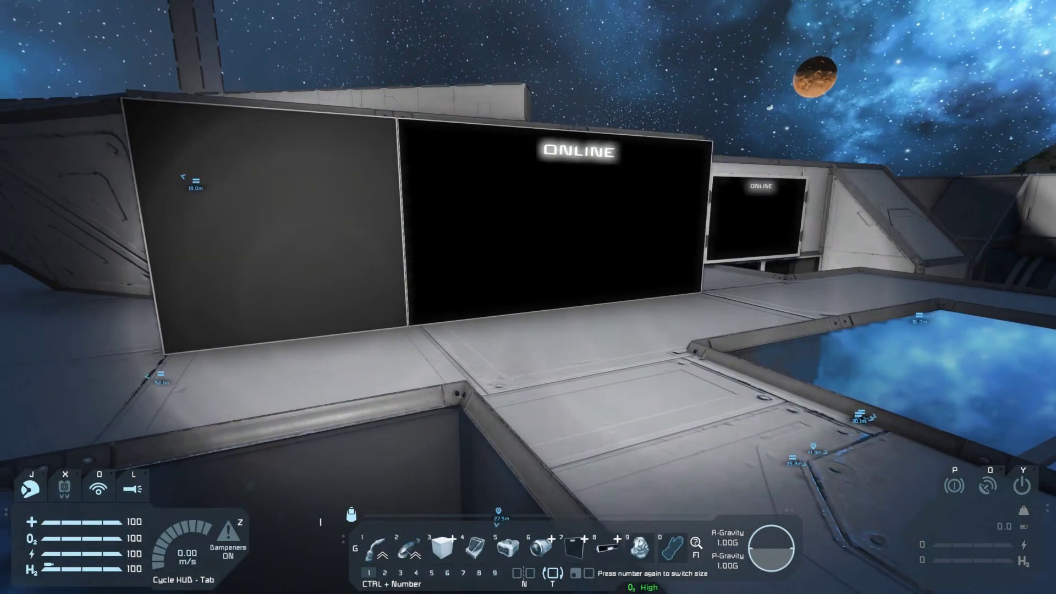
key(w)
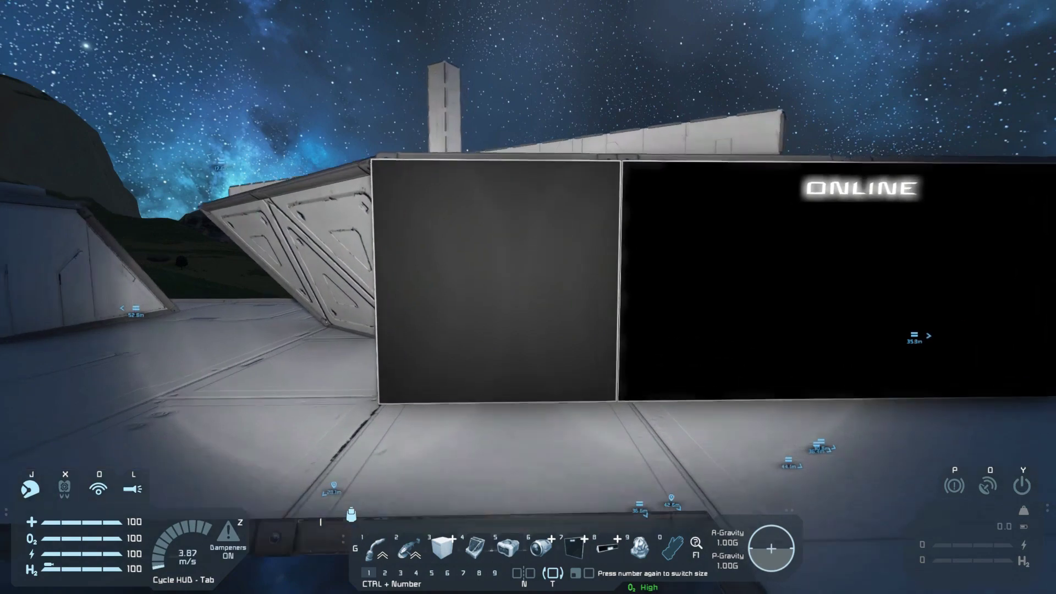
key(f)
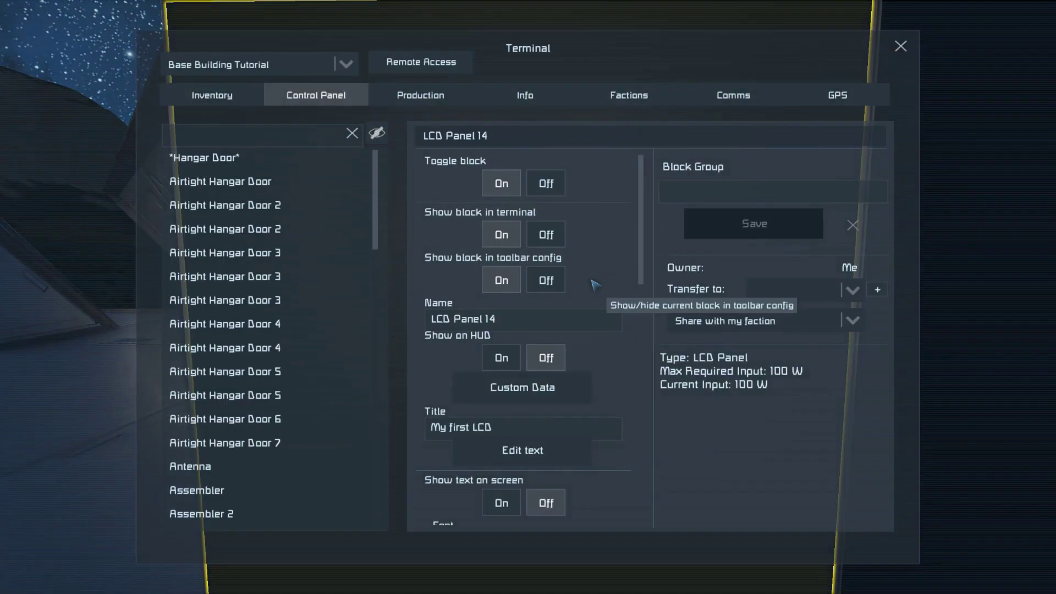
scroll(642, 299, down, 2)
scroll(642, 299, down, 3)
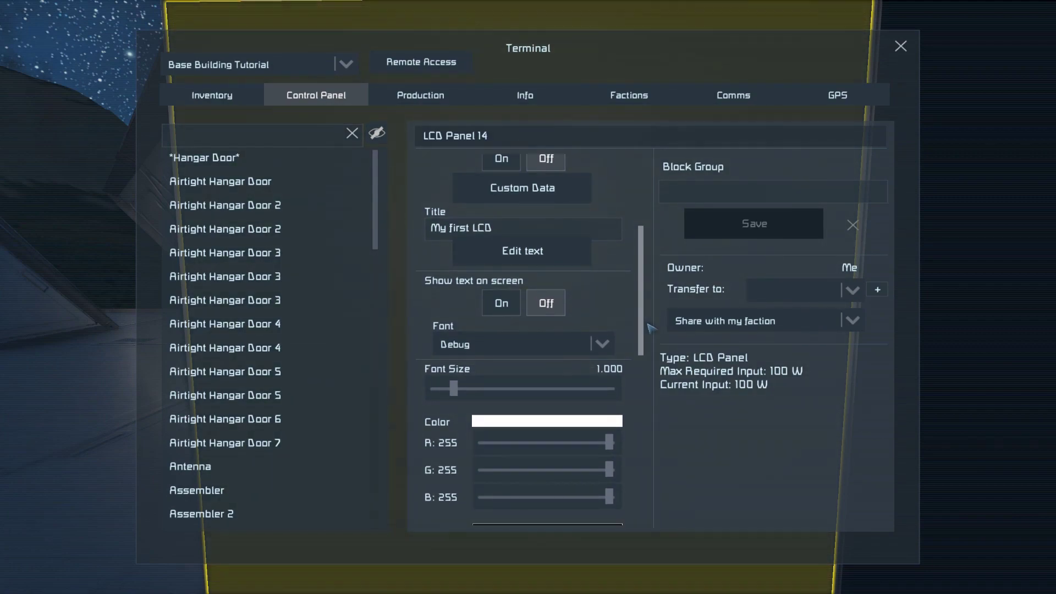
click(501, 305)
key(Escape)
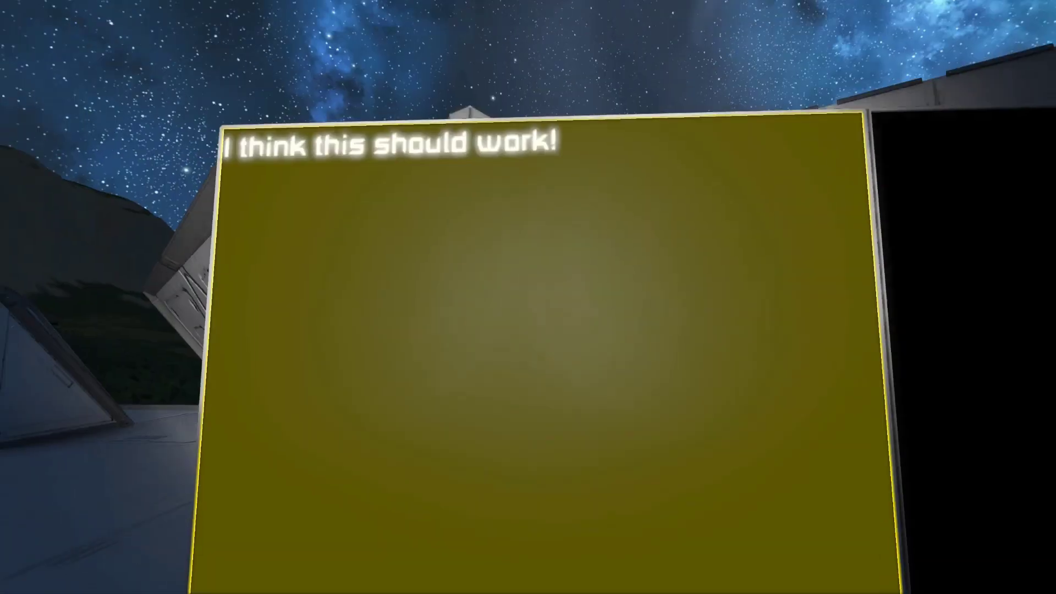
Turn off Show text on screen for the standard LCD Panel and return to the base
key(s)
key(w)
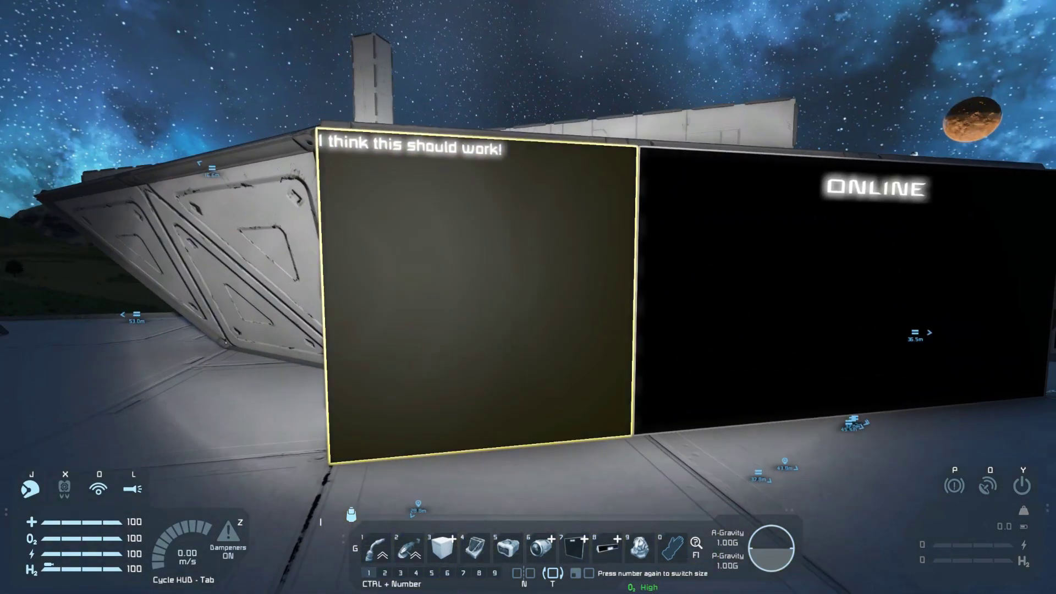
key(k)
scroll(484, 360, down, 3)
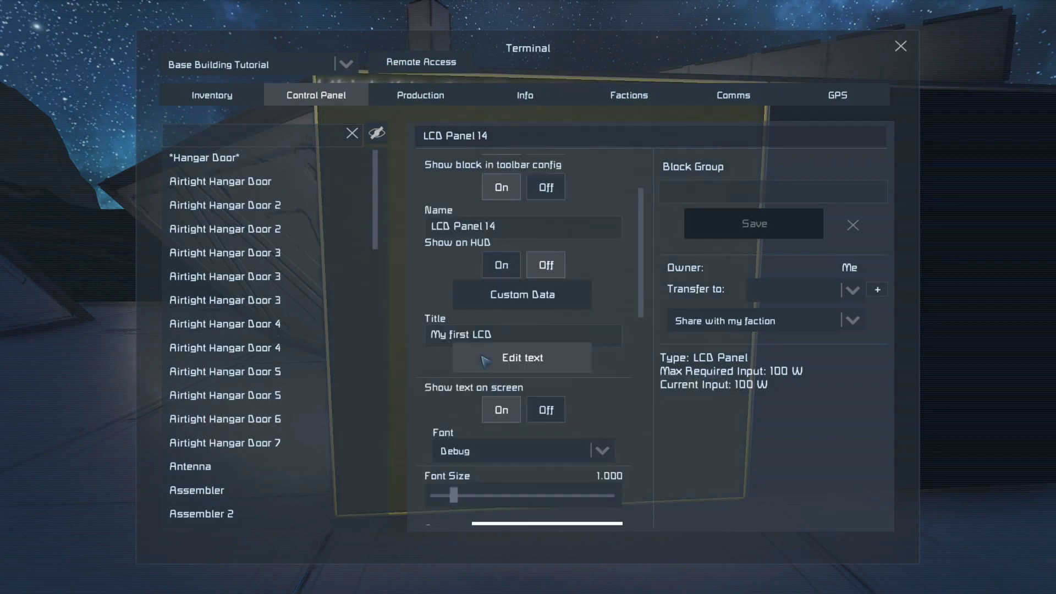
key(Escape)
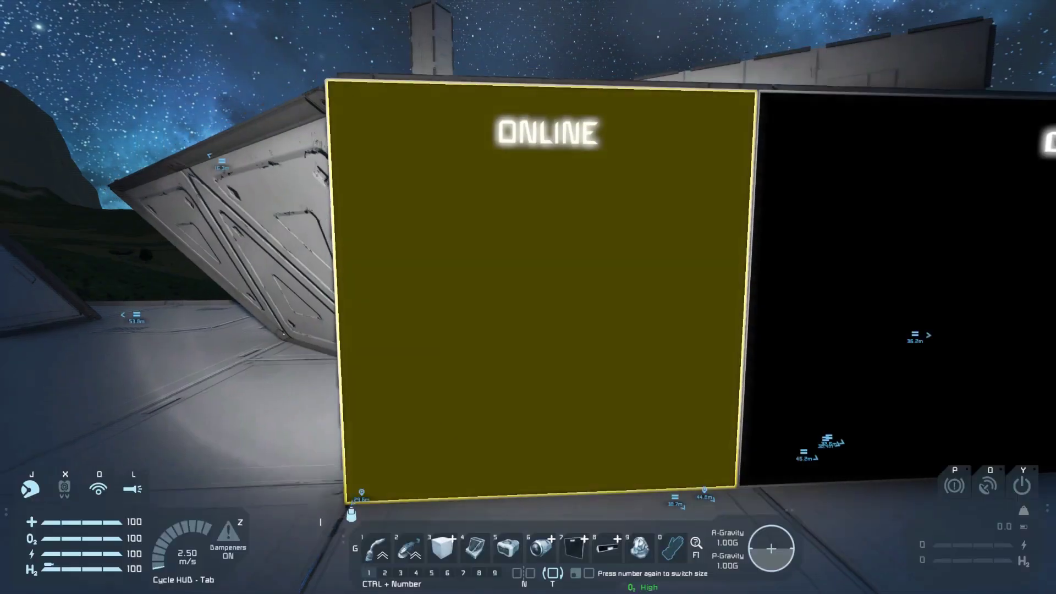
Approach the standard LCD Panel from different angles, open its "My first LCD" text window directly and close it
key(s)
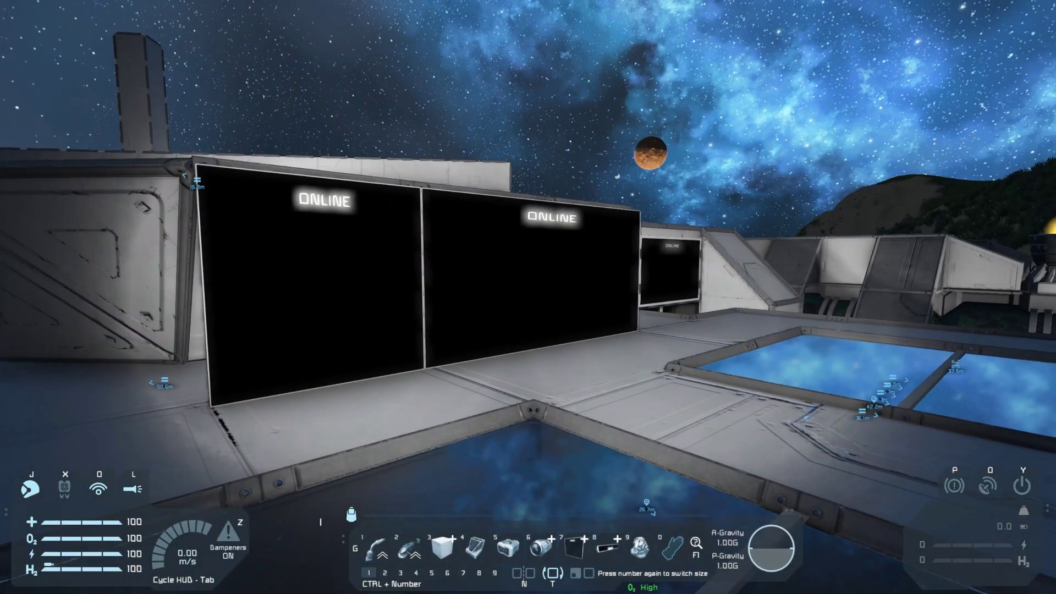
key(w)
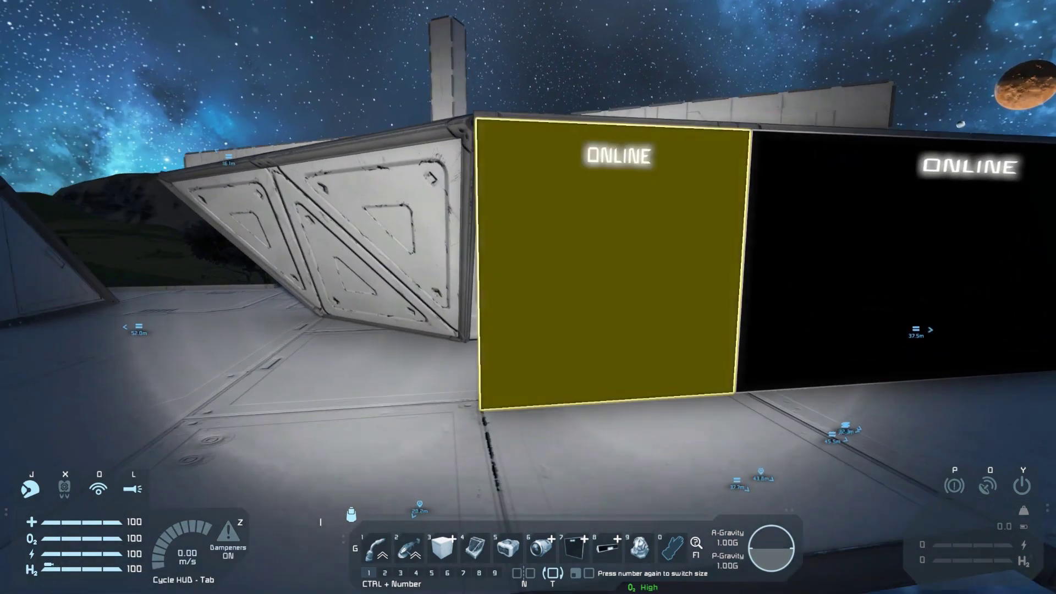
key(s)
key(d)
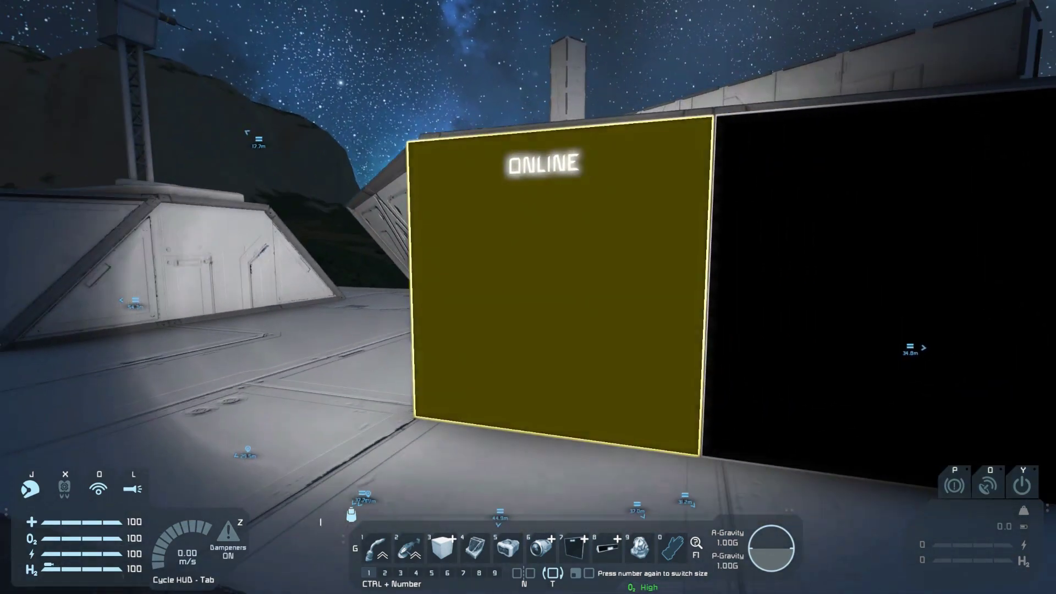
key(w)
key(a)
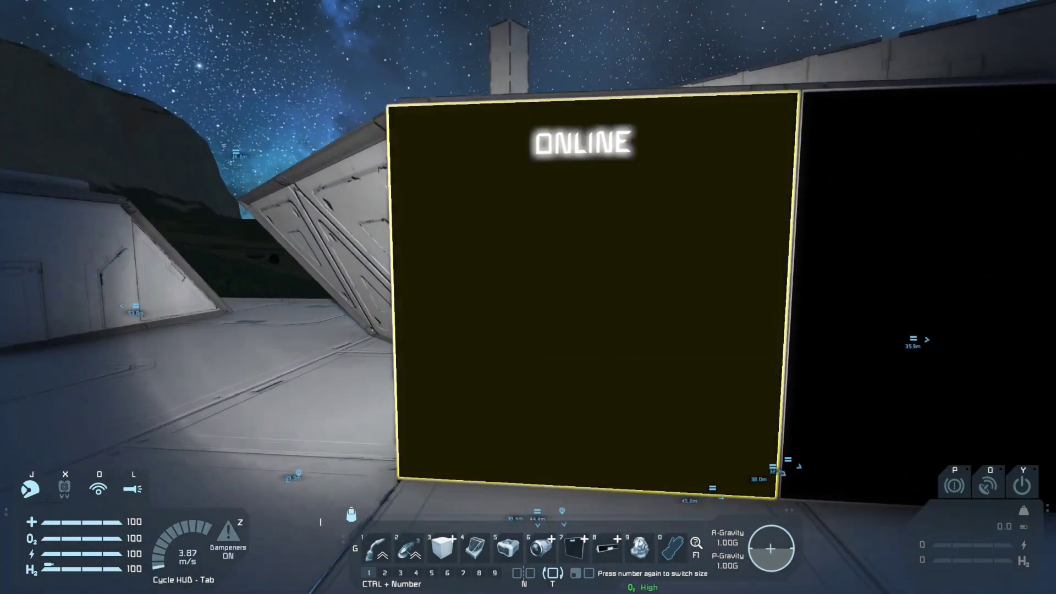
key(f)
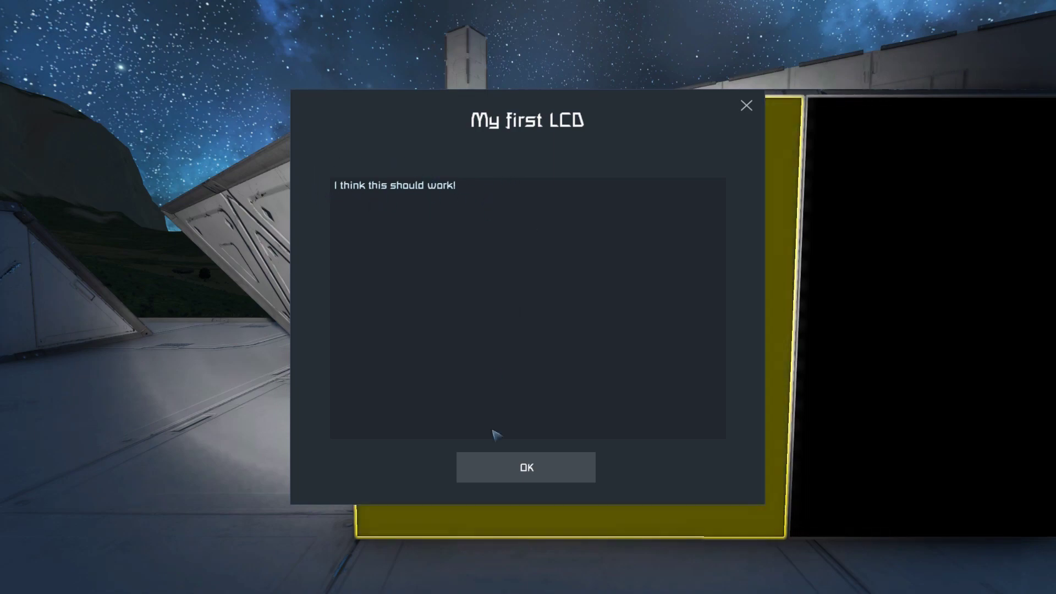
click(527, 481)
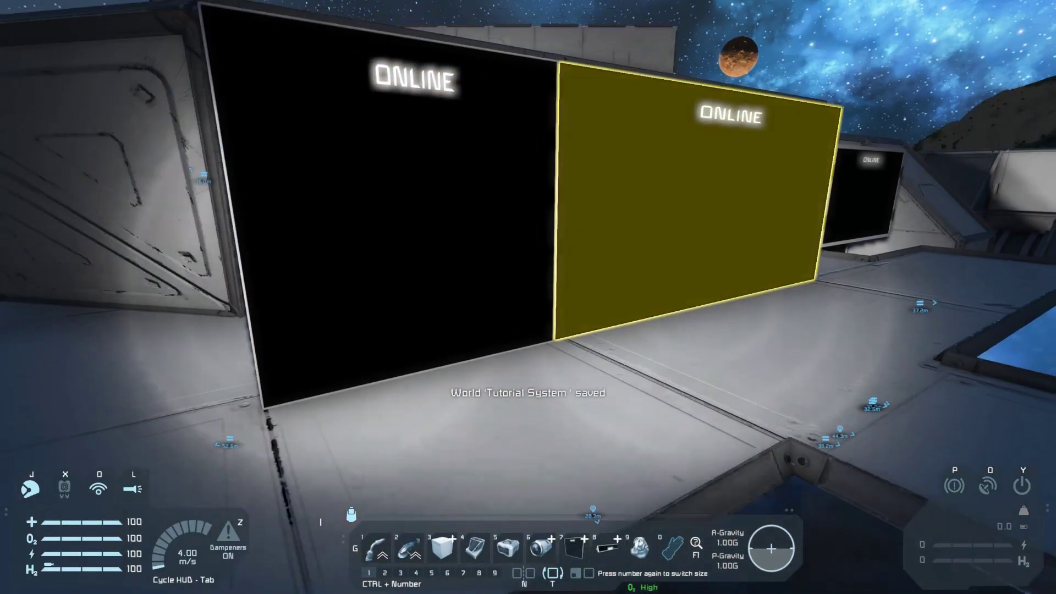
Switch the block preview from the Wide LCD Panel to the LCD Panel over the roof and put it away unplaced
key(w)
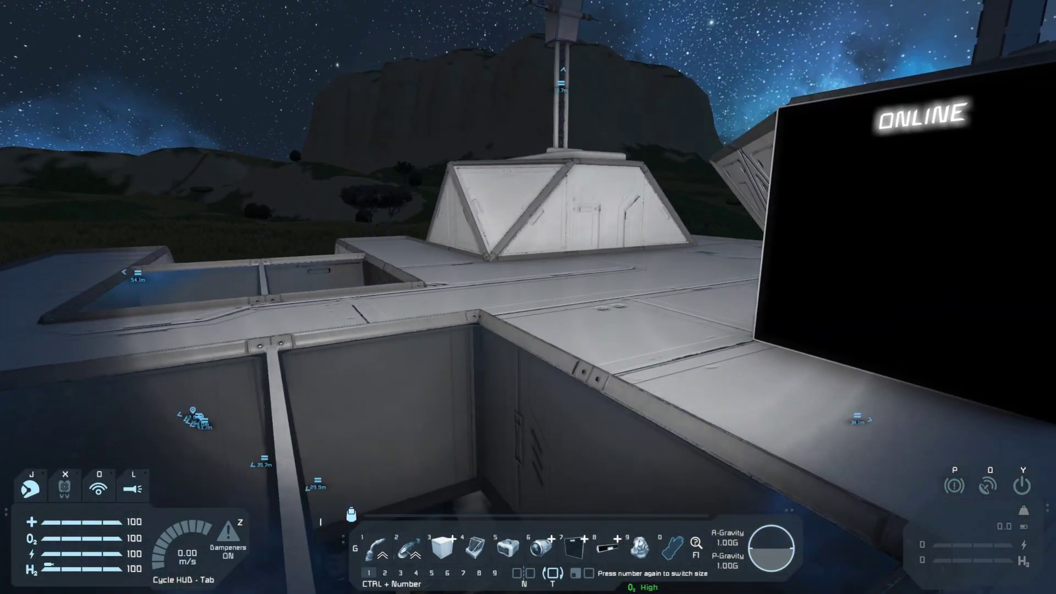
key(7)
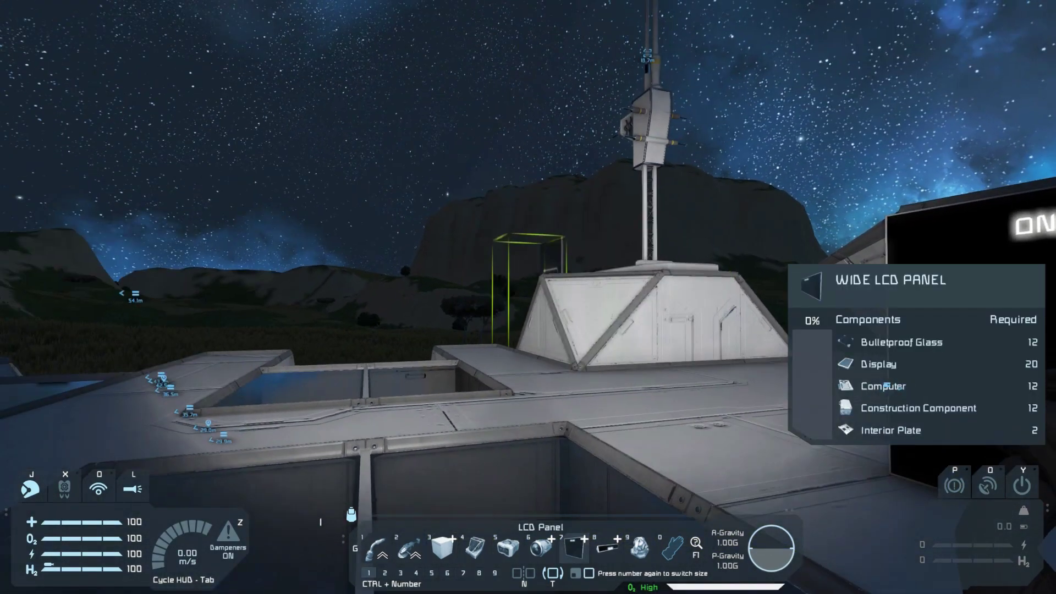
key(7)
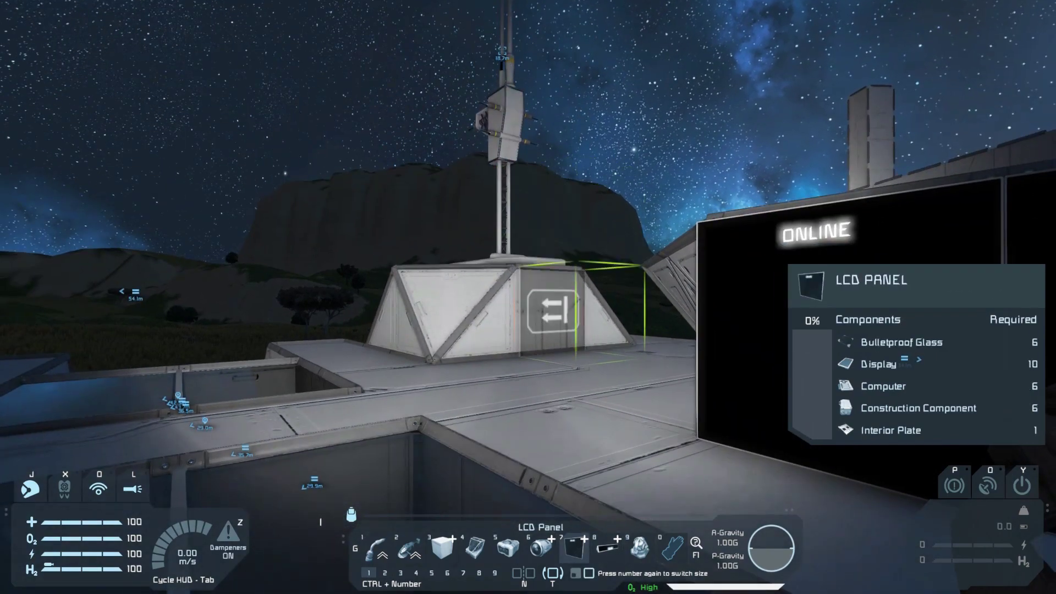
key(w)
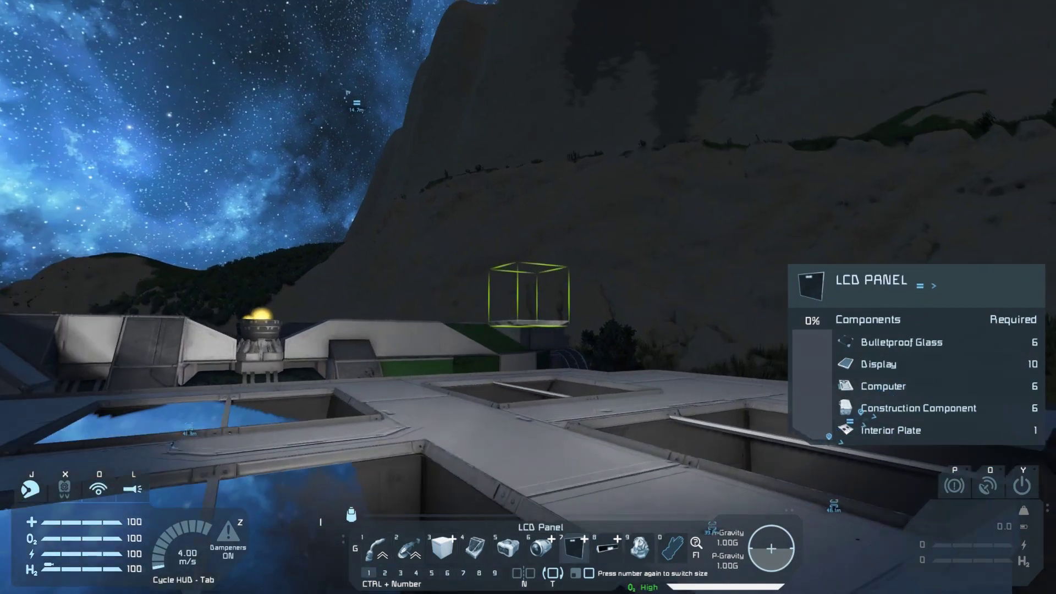
key(2)
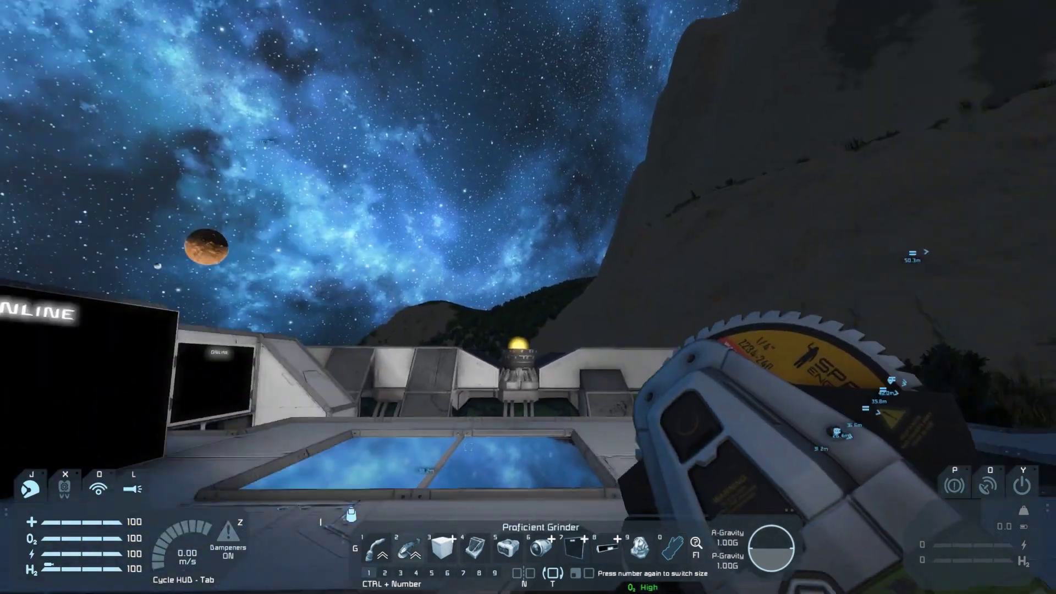
Fly to the tall armor column on the roof, place a Text Panel on its upper block and view it from around
key(x)
key(w)
key(space)
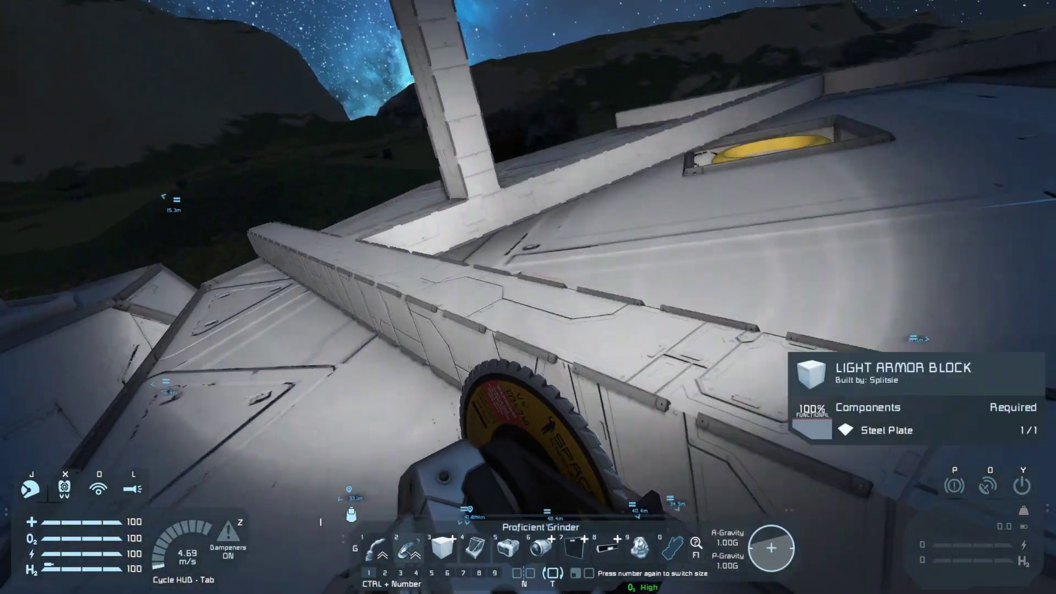
key(w)
key(7)
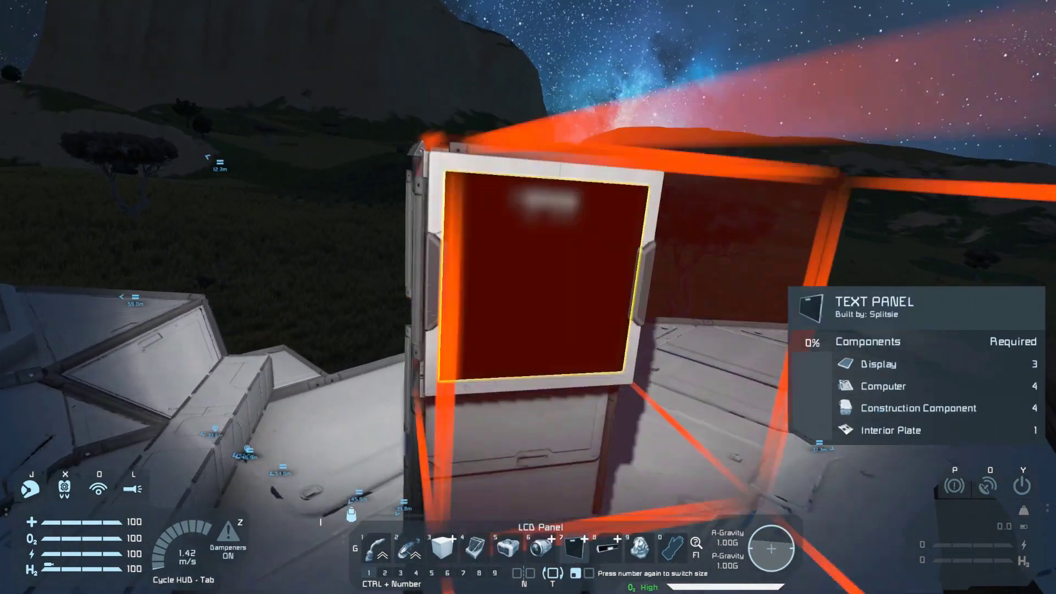
key(s)
key(0)
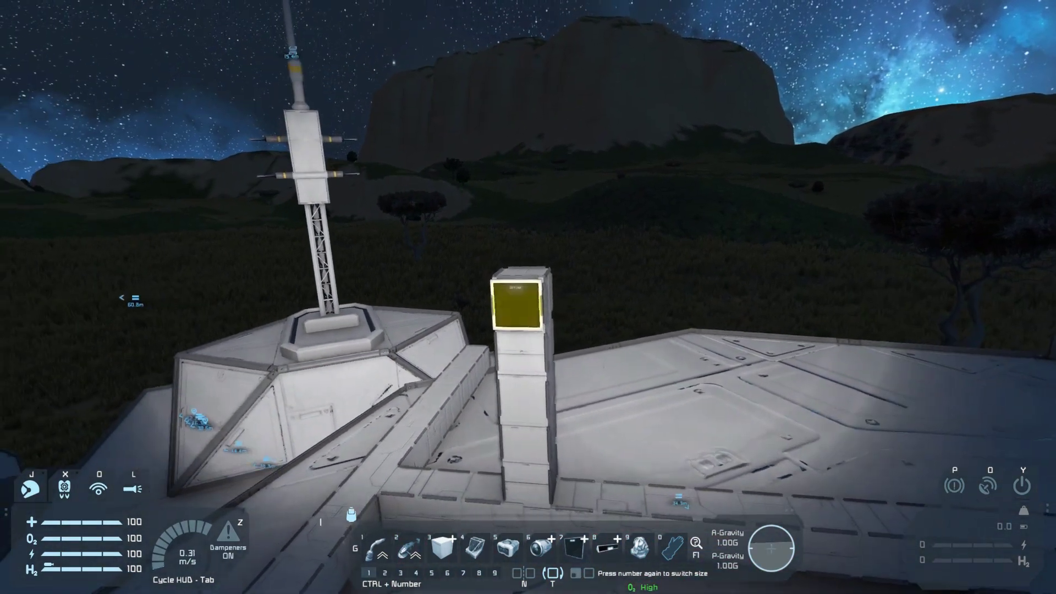
key(d)
key(w)
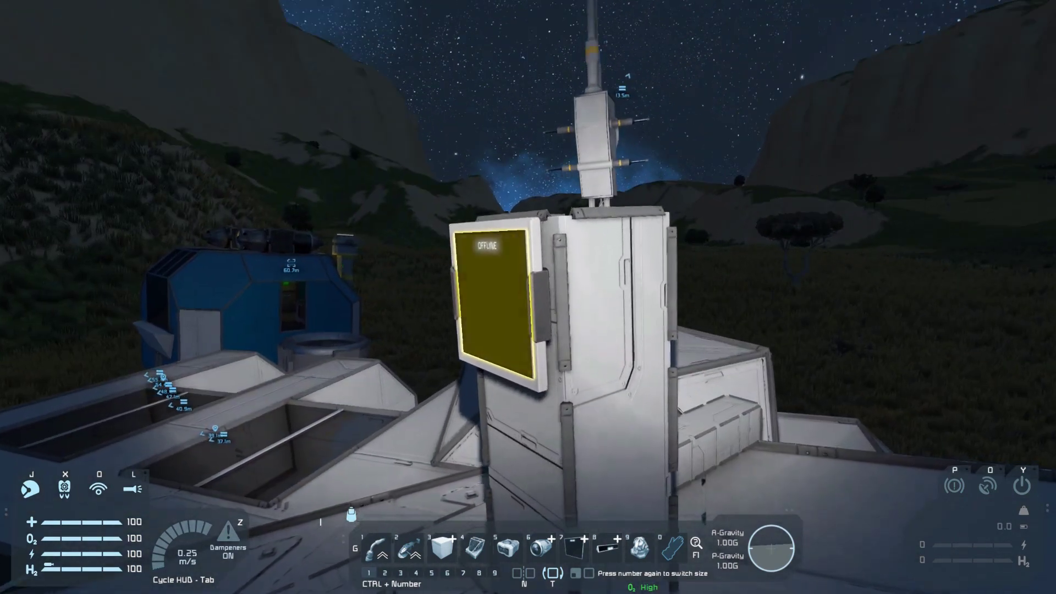
Add the Small Reactor block to toolbar slot 9
key(g)
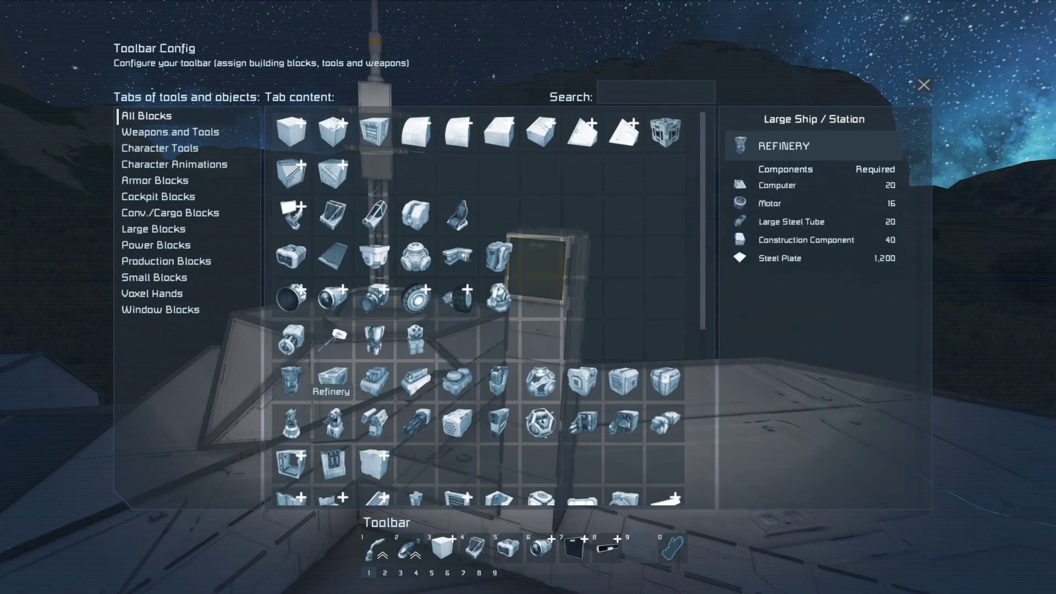
double_click(388, 257)
key(Escape)
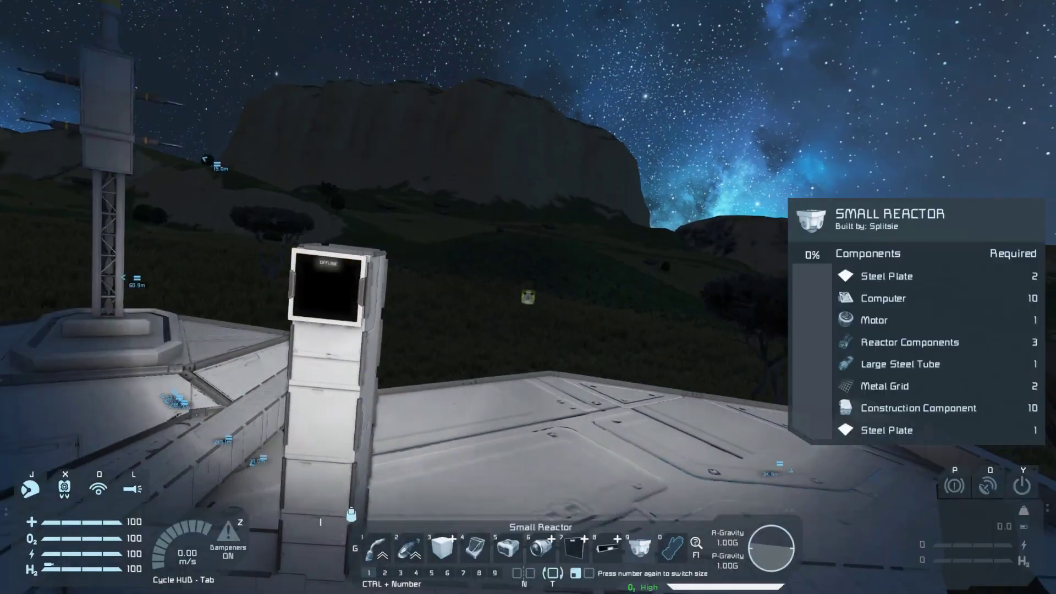
Place a small-grid Small Reactor in the open air above the base roof
key(w)
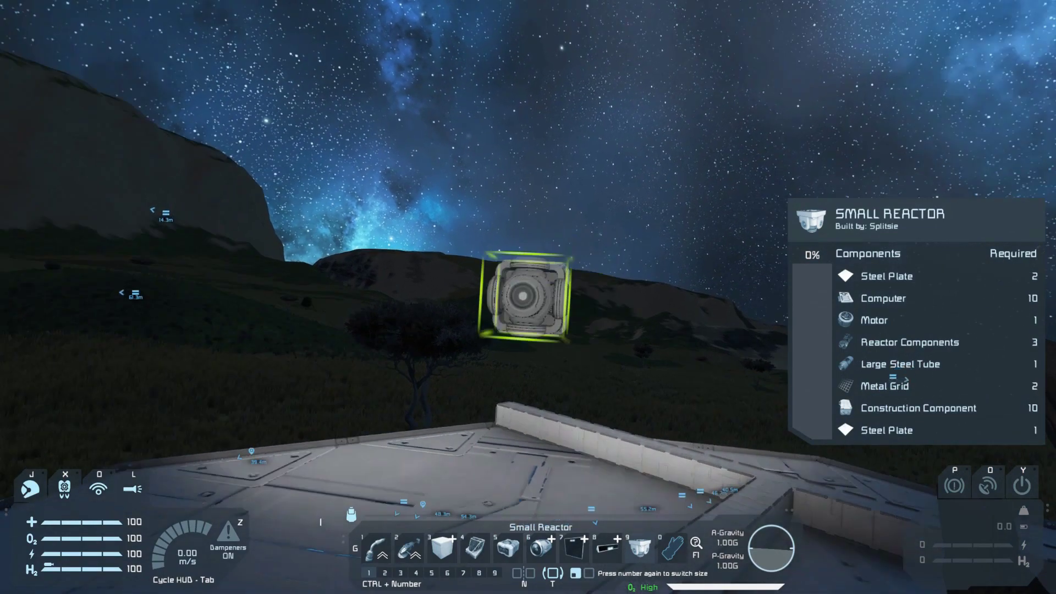
click(527, 297)
key(w)
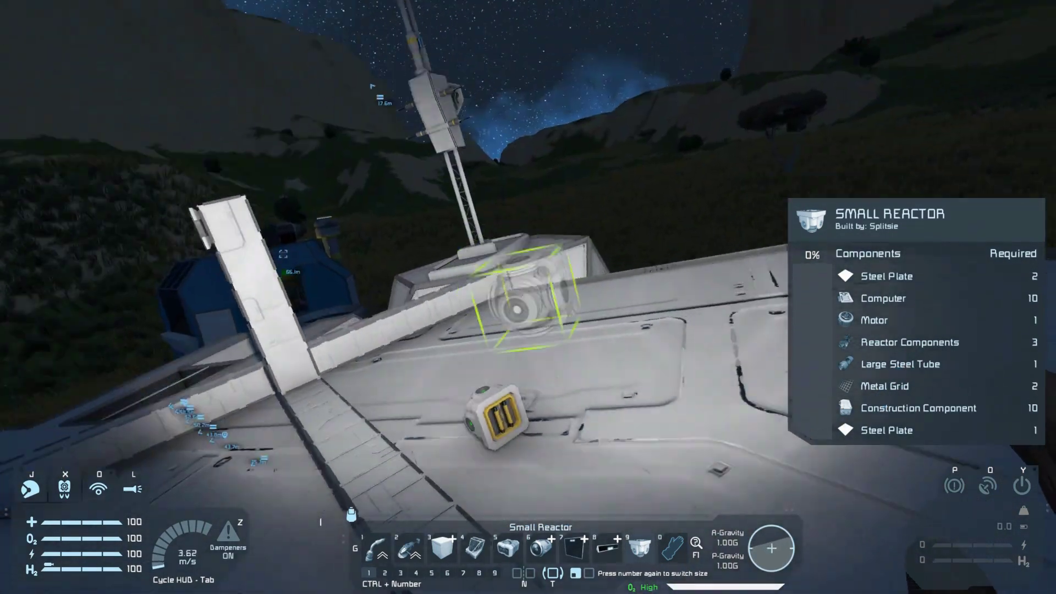
Place a small-grid Text Panel on the face of the Small Reactor on the roof and view it from around
key(w)
key(x)
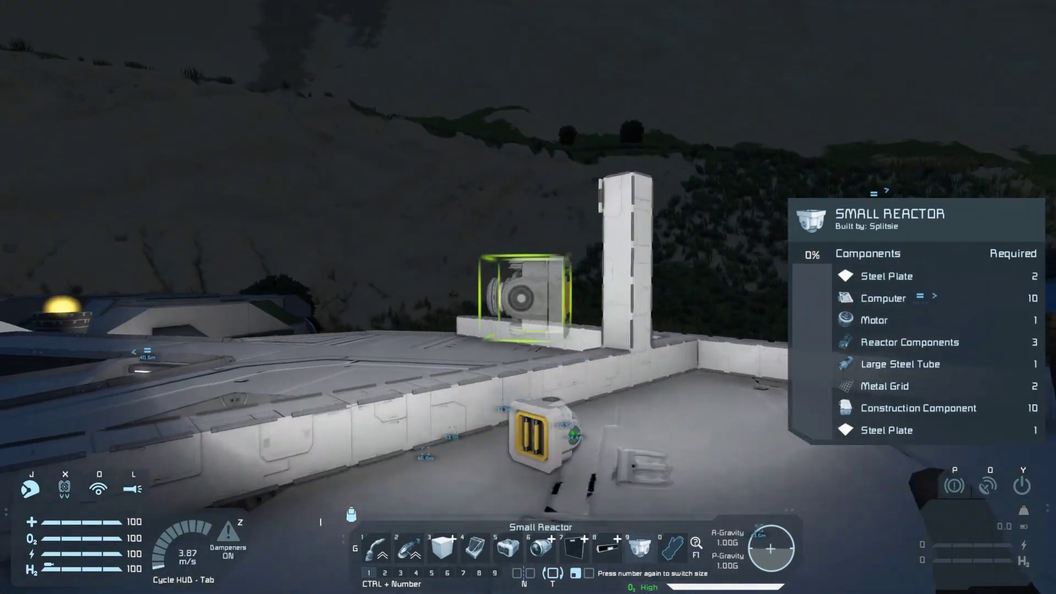
key(7)
key(w)
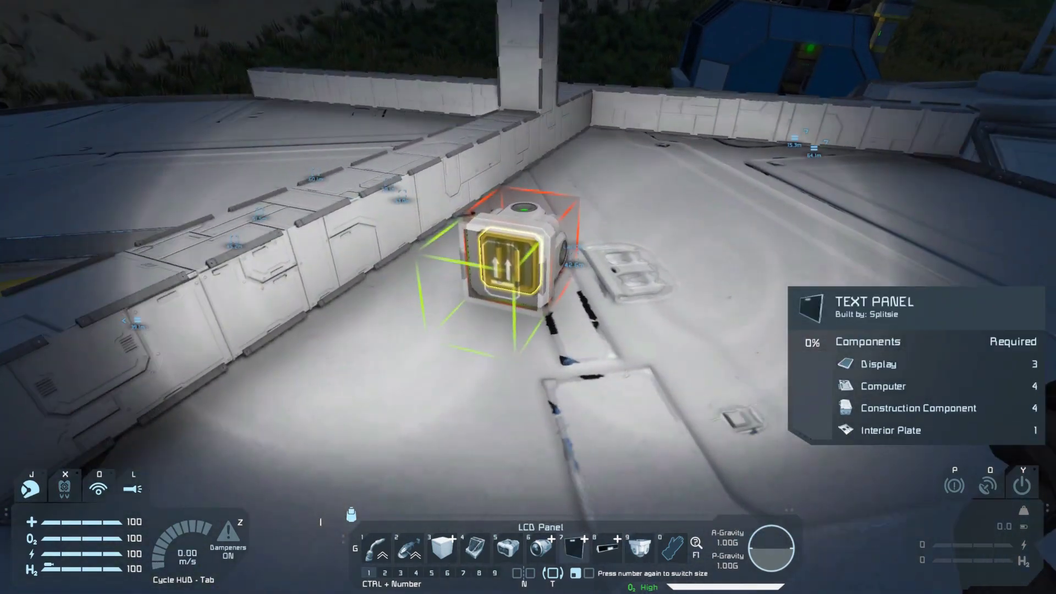
key(0)
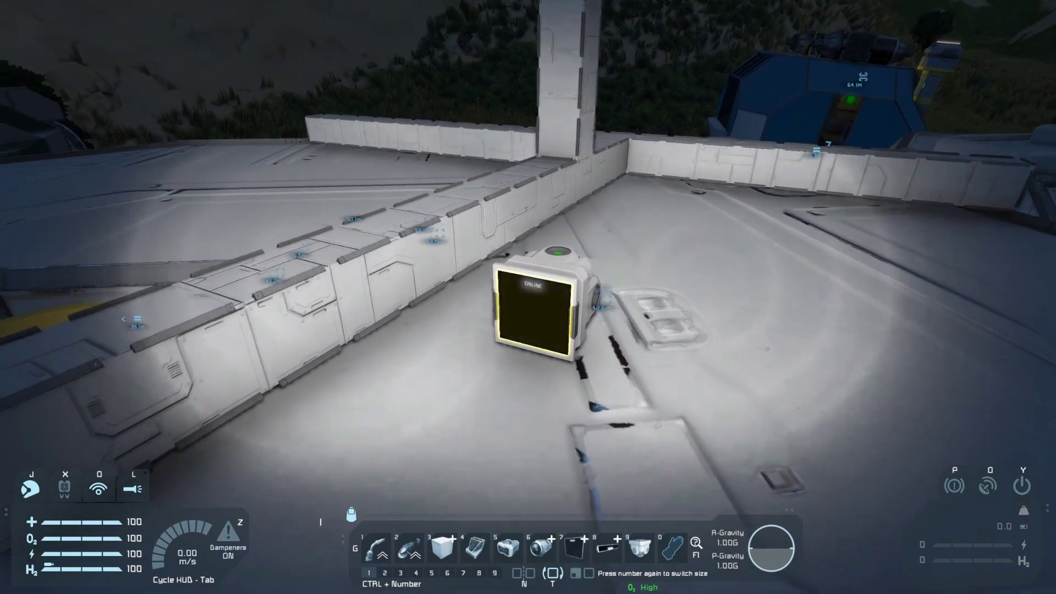
key(d)
key(a)
key(s)
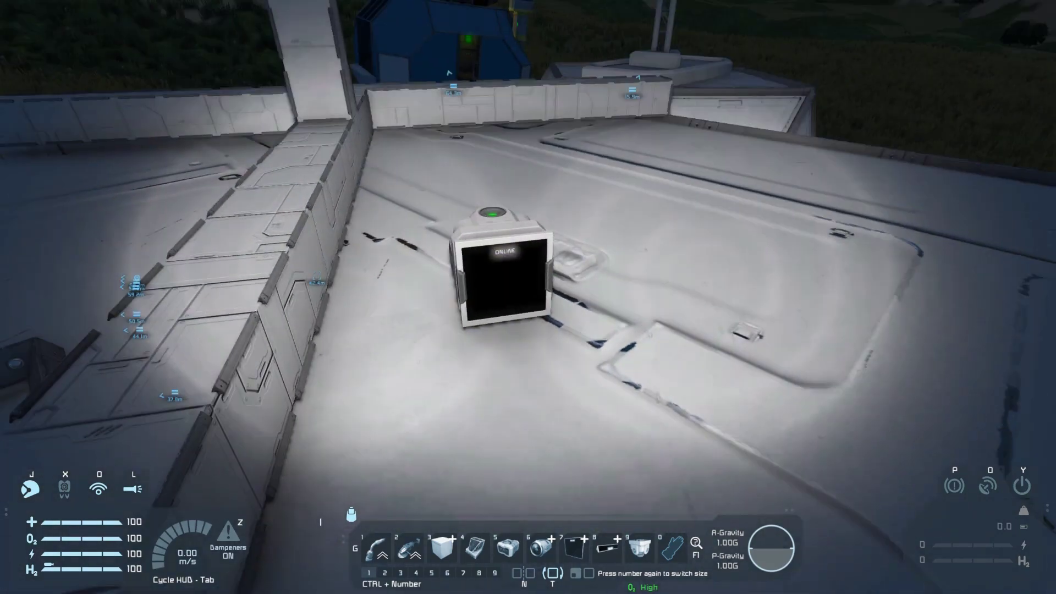
key(d)
key(a)
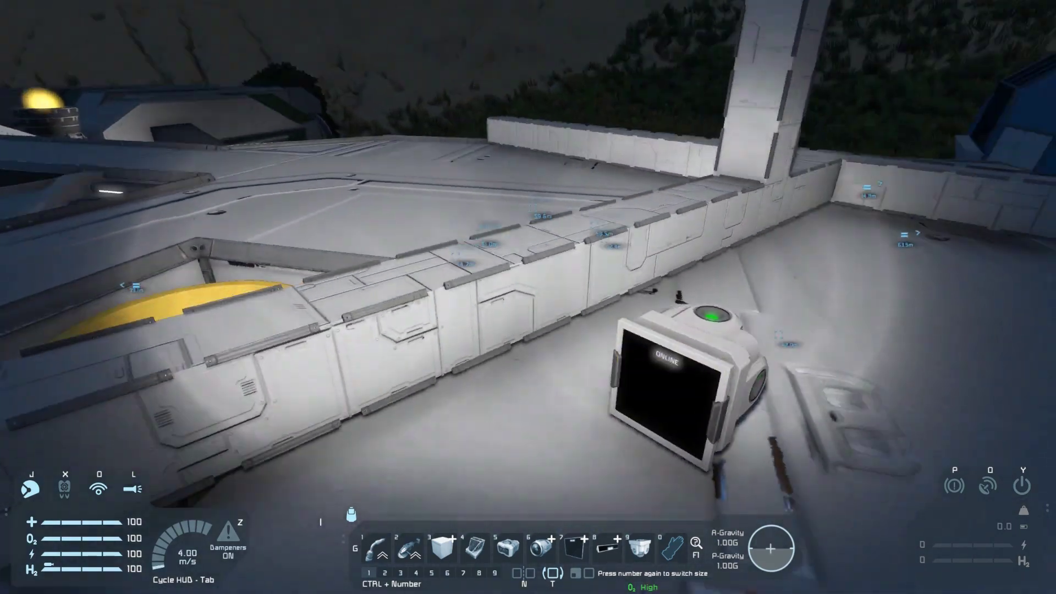
key(w)
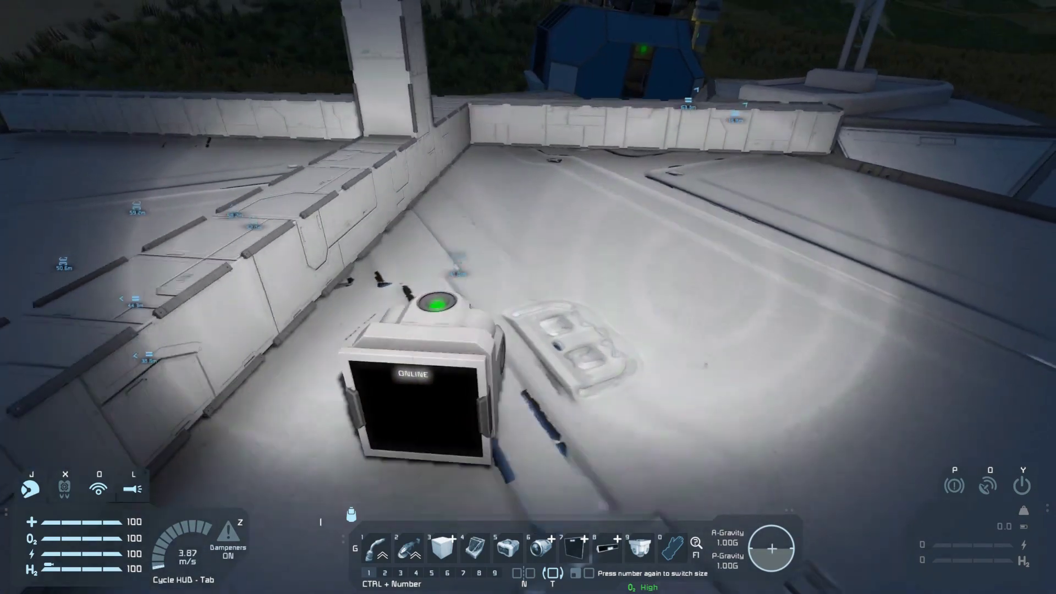
Fly from the roof to the square LCD Panel beside the wide one and open its terminal settings
key(space)
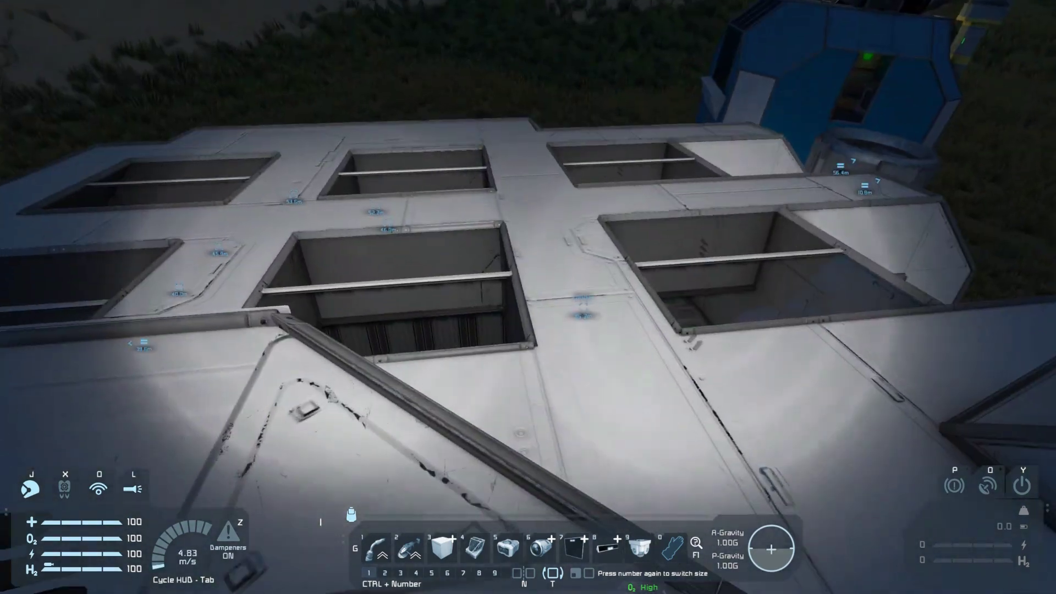
key(w)
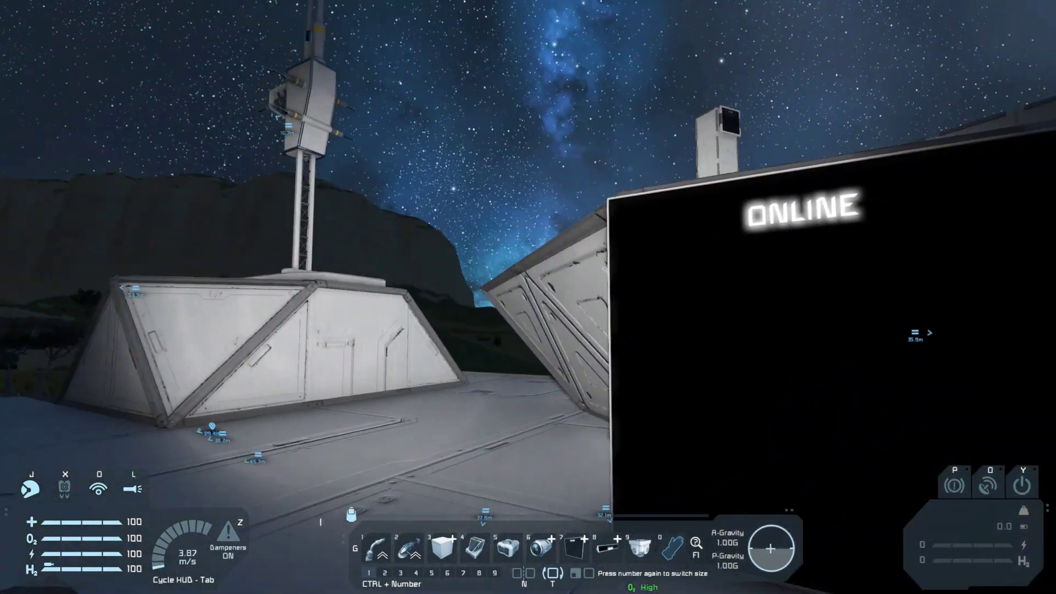
key(s)
key(w)
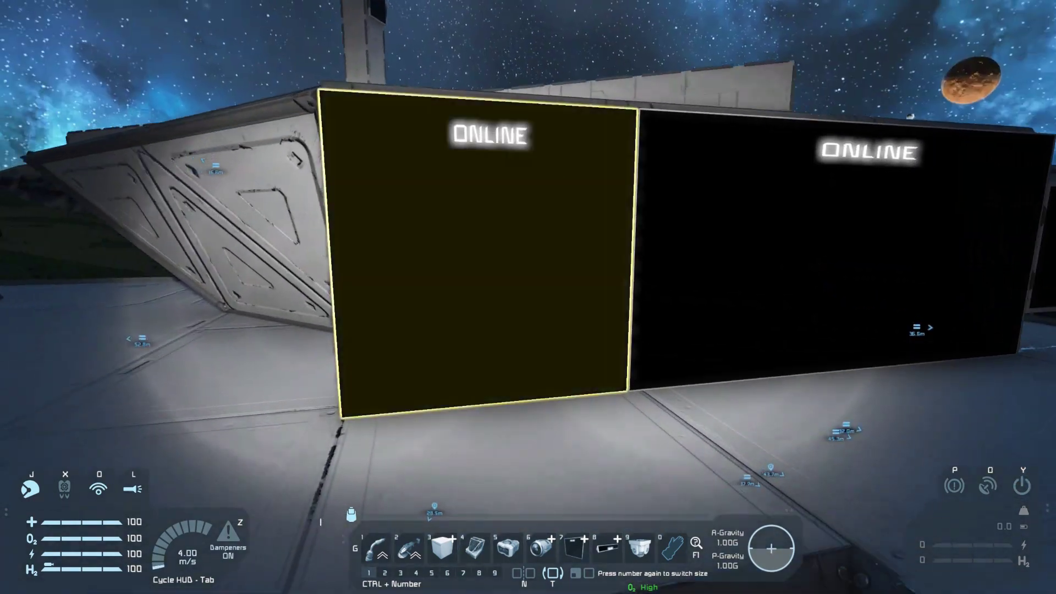
key(k)
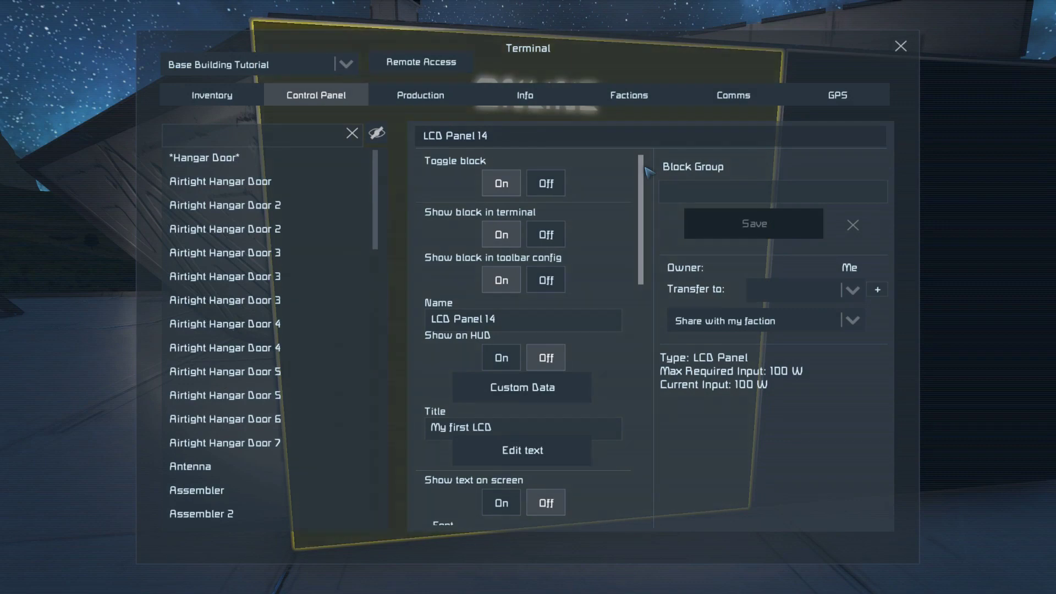
Add the Arrow texture to LCD Panel 14's selected textures and return to the world view
drag(648, 172, 676, 207)
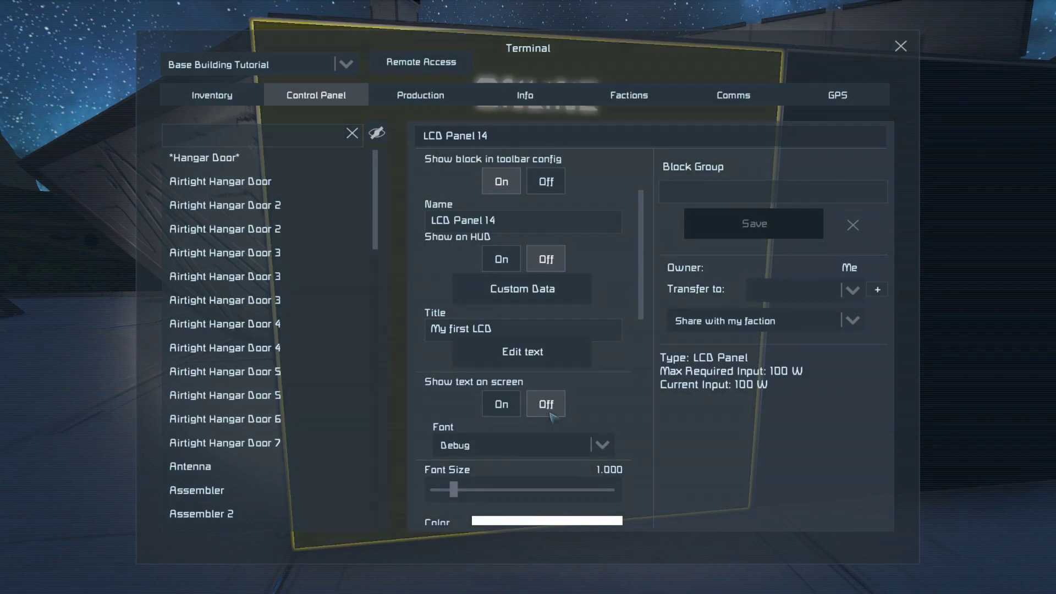
drag(644, 272, 652, 465)
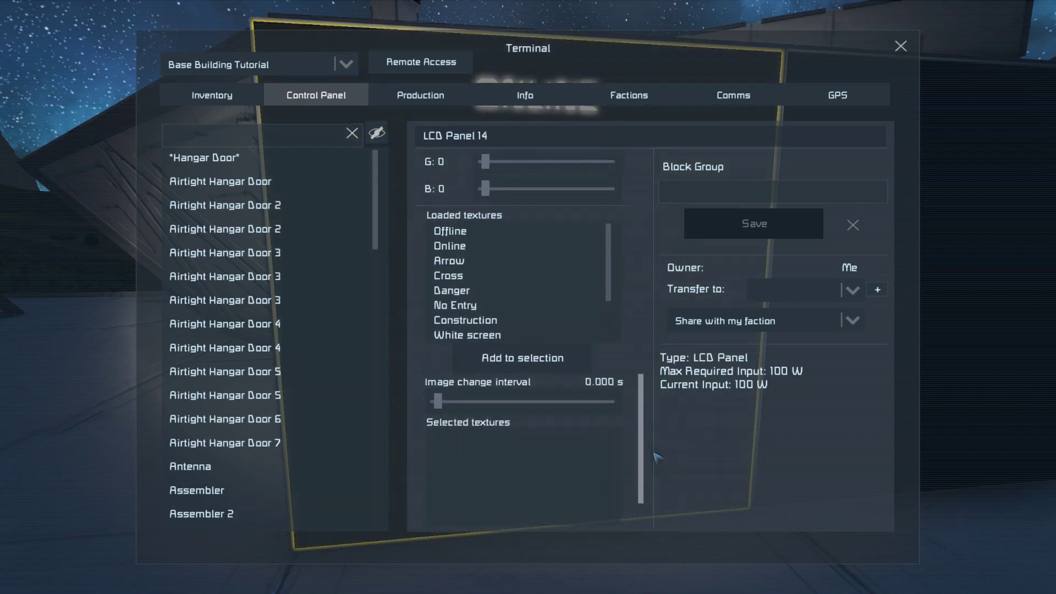
click(491, 262)
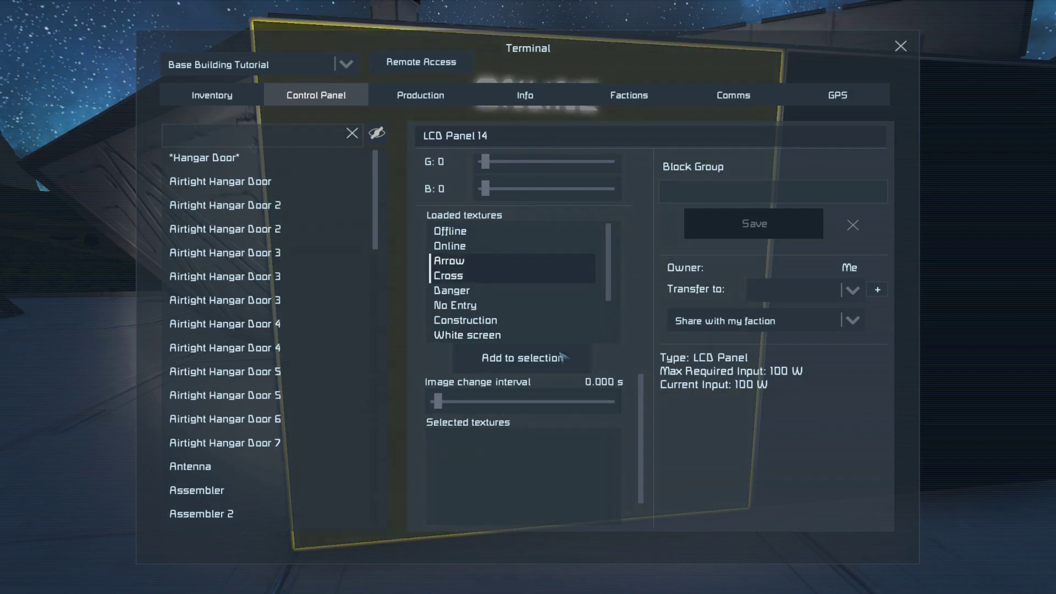
click(503, 358)
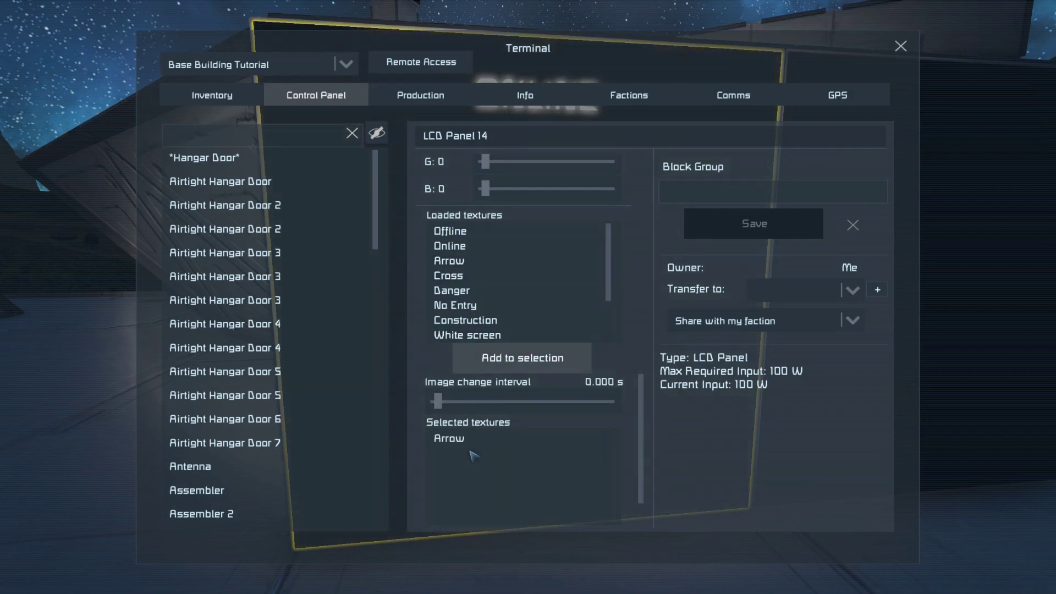
key(Escape)
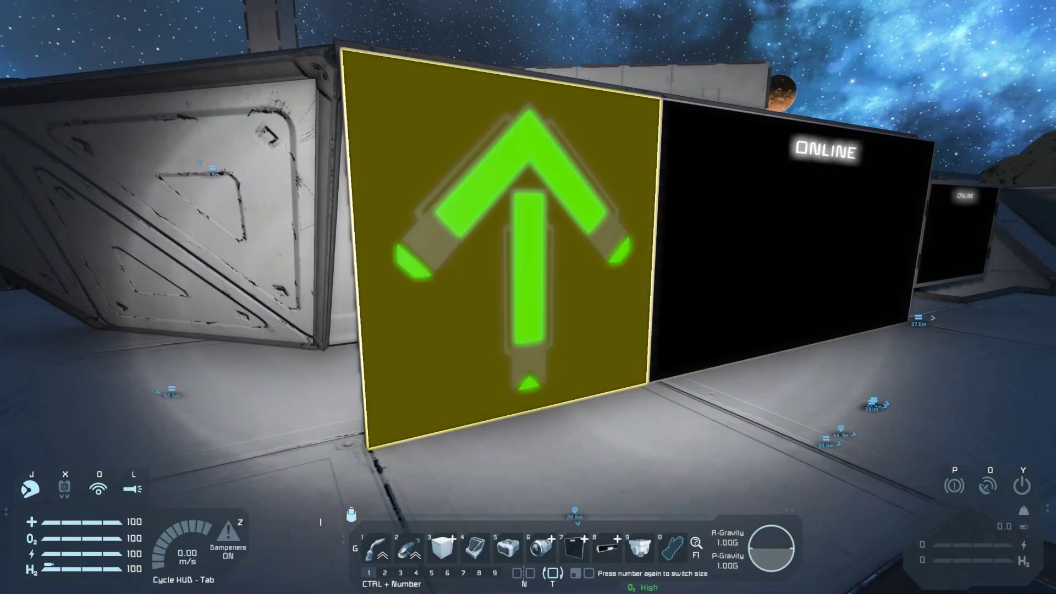
Examine the arrow image on the LCD Panel from different distances and angles
key(d)
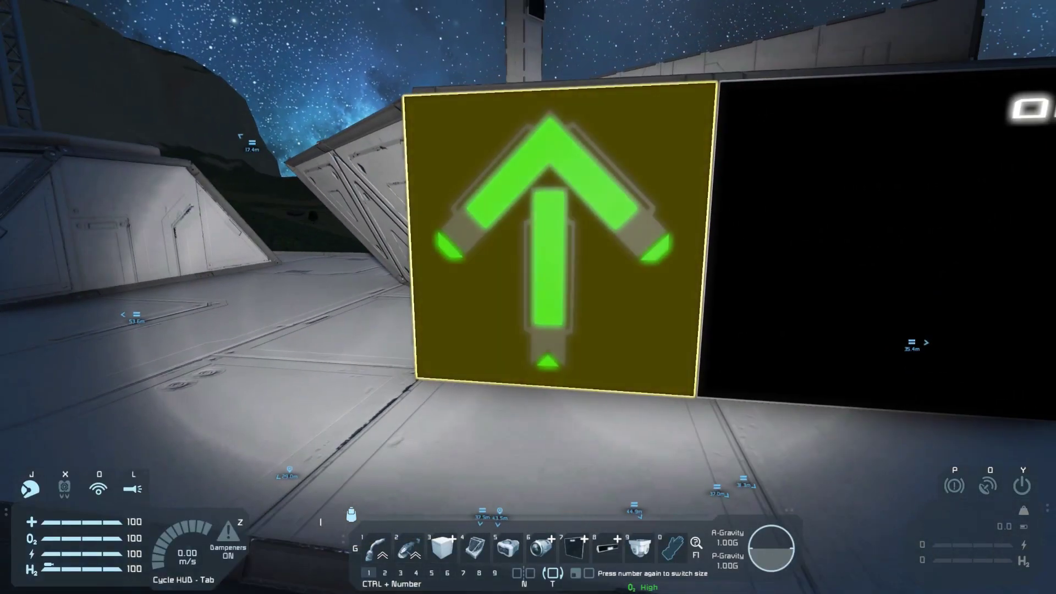
key(d)
key(s)
key(a)
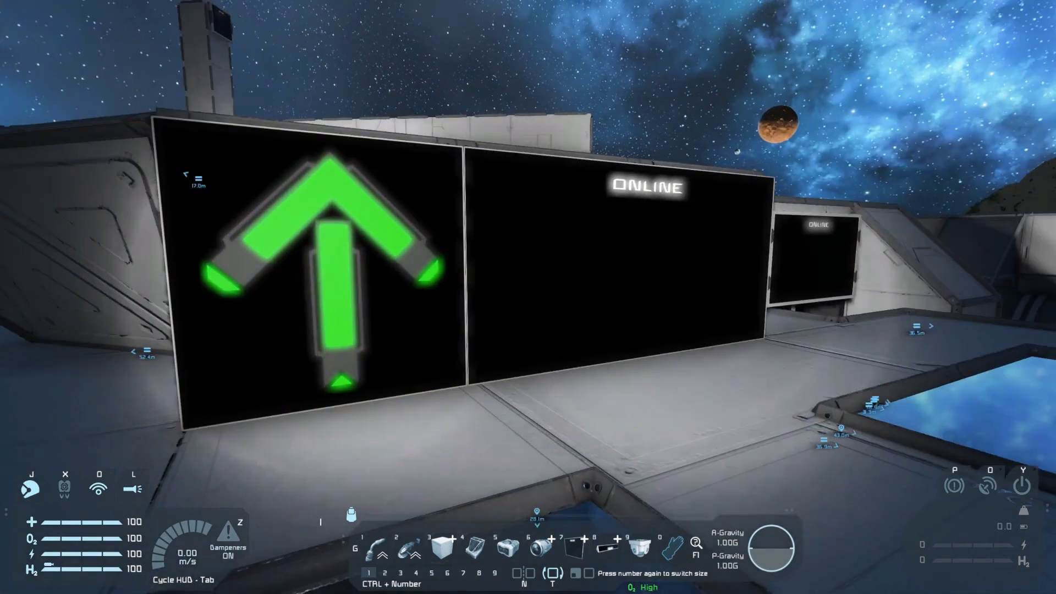
key(w)
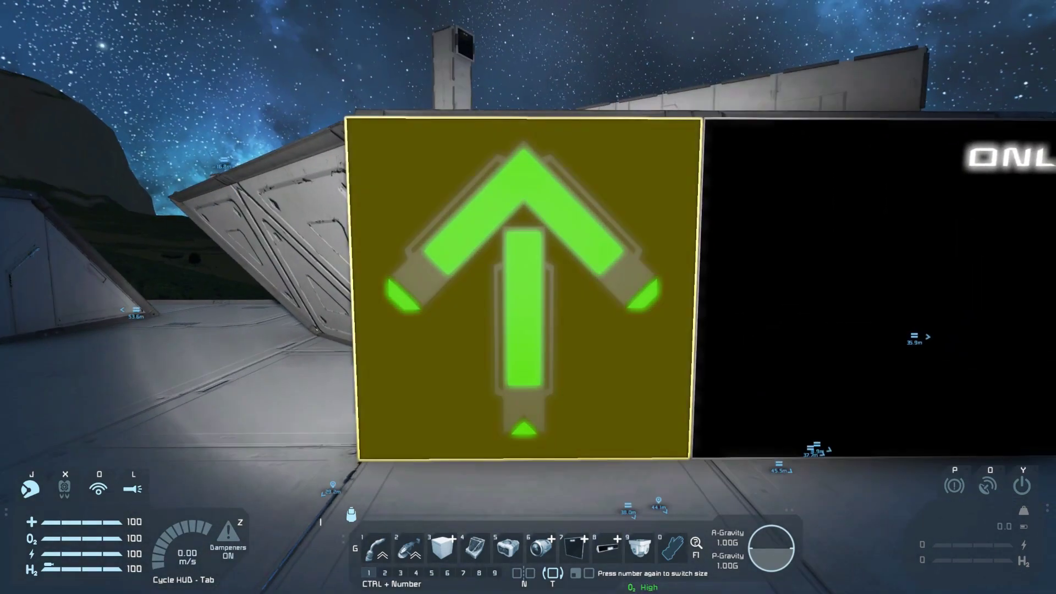
key(a)
key(s)
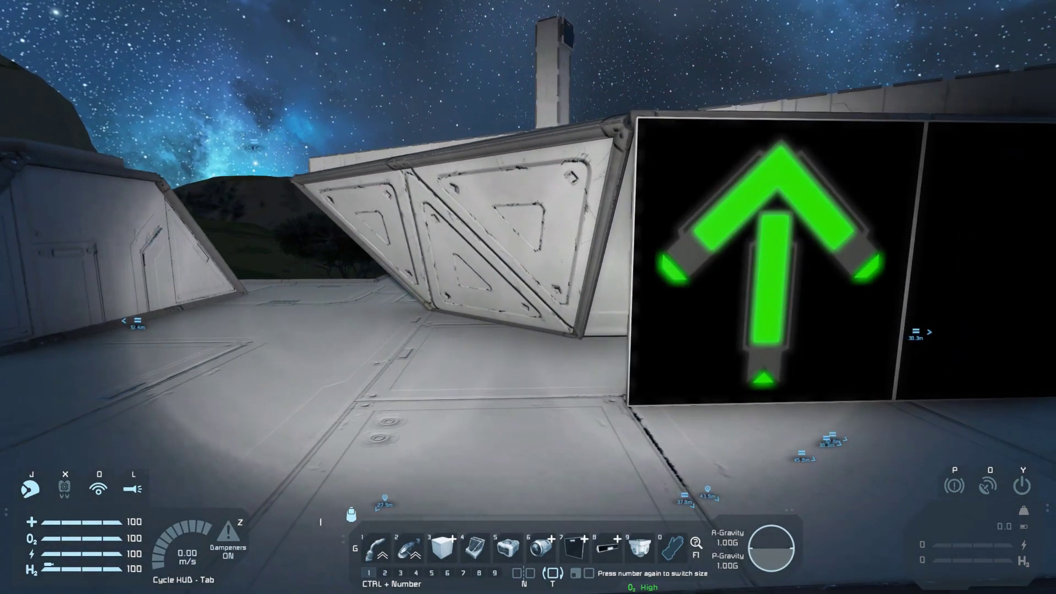
Place a large-grid LCD Panel, rotated a quarter turn clockwise, on the deck directly left of the arrow panel
key(7)
key(7)
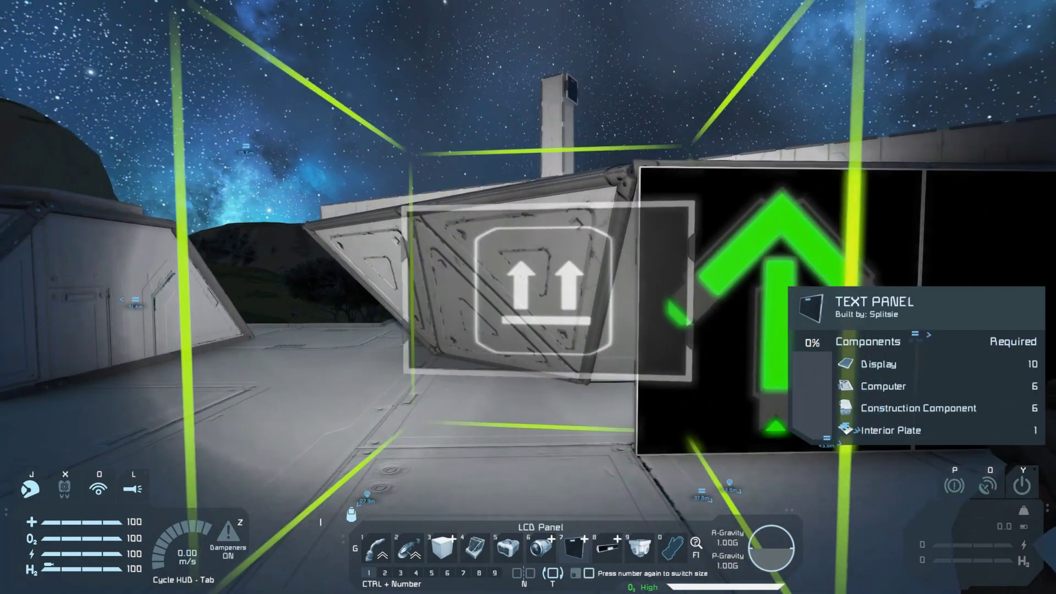
key(w)
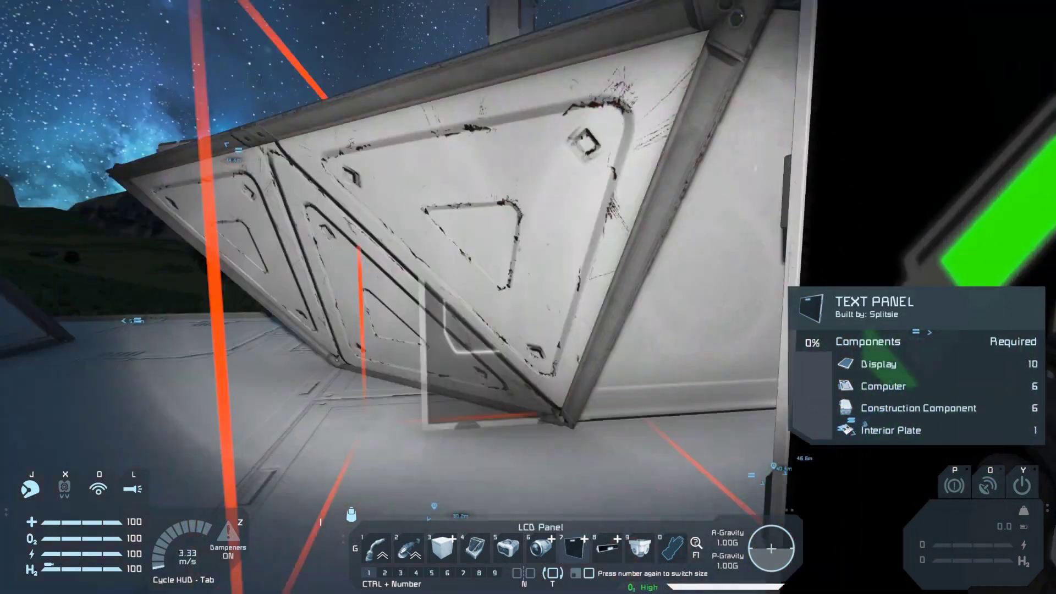
key(s)
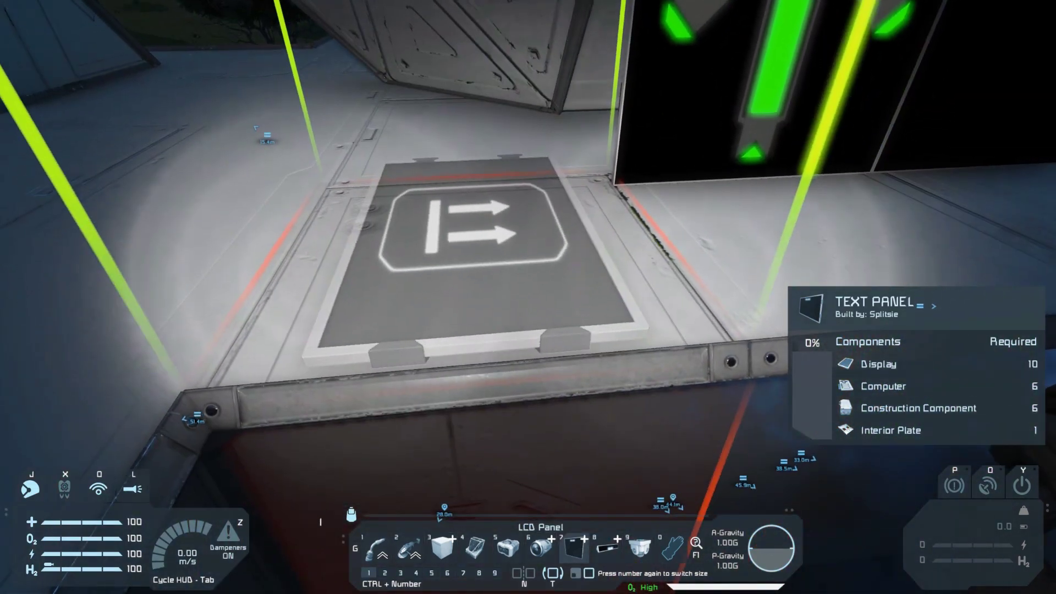
key(7)
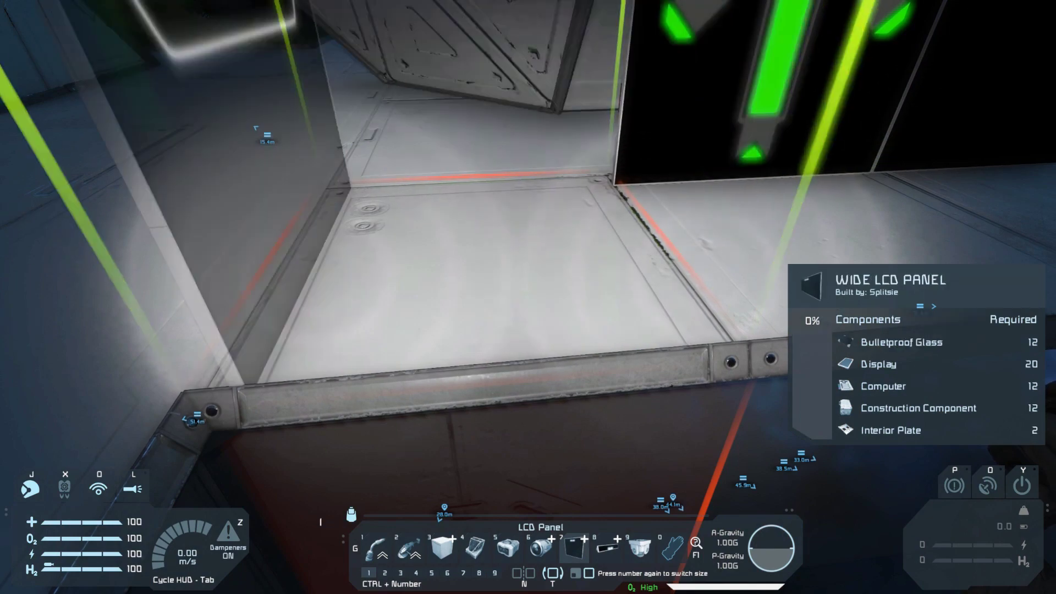
key(7)
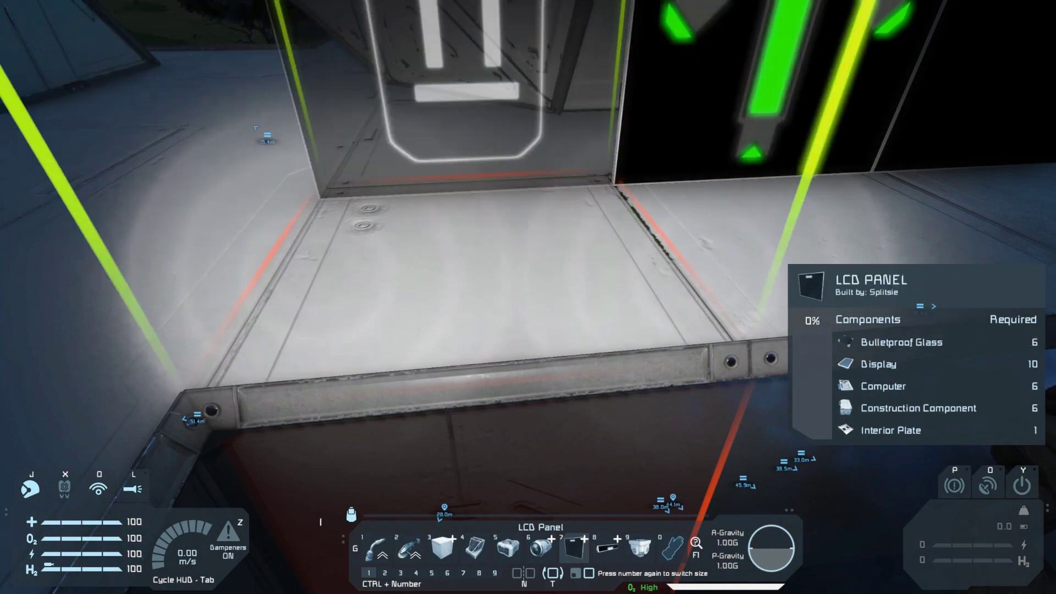
key(Page_Up)
click(529, 297)
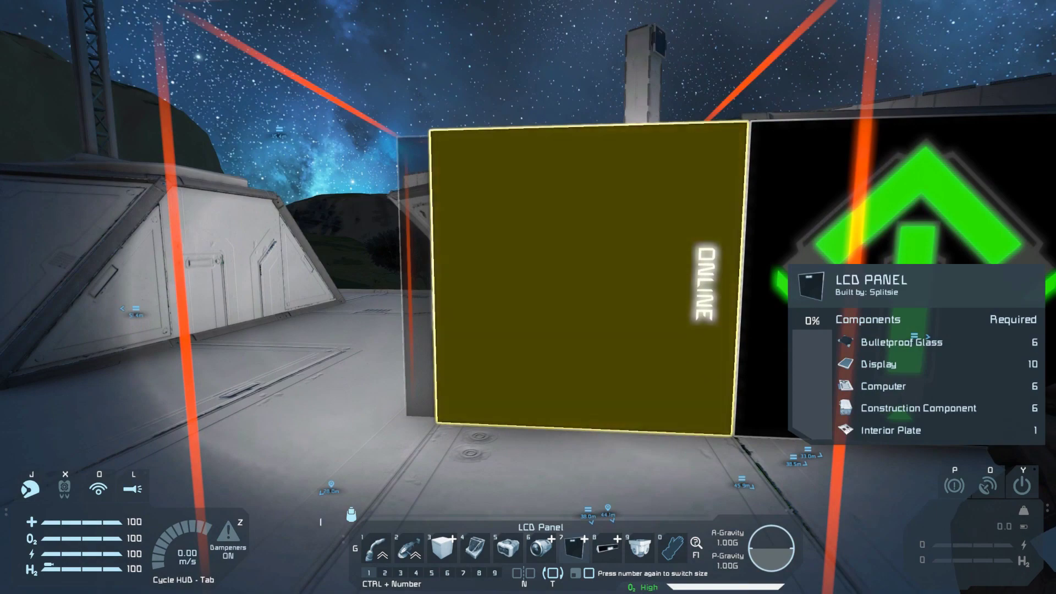
Put the block away and add the Arrow texture to the selected textures of the rotated LCD Panel 15
key(0)
key(w)
key(k)
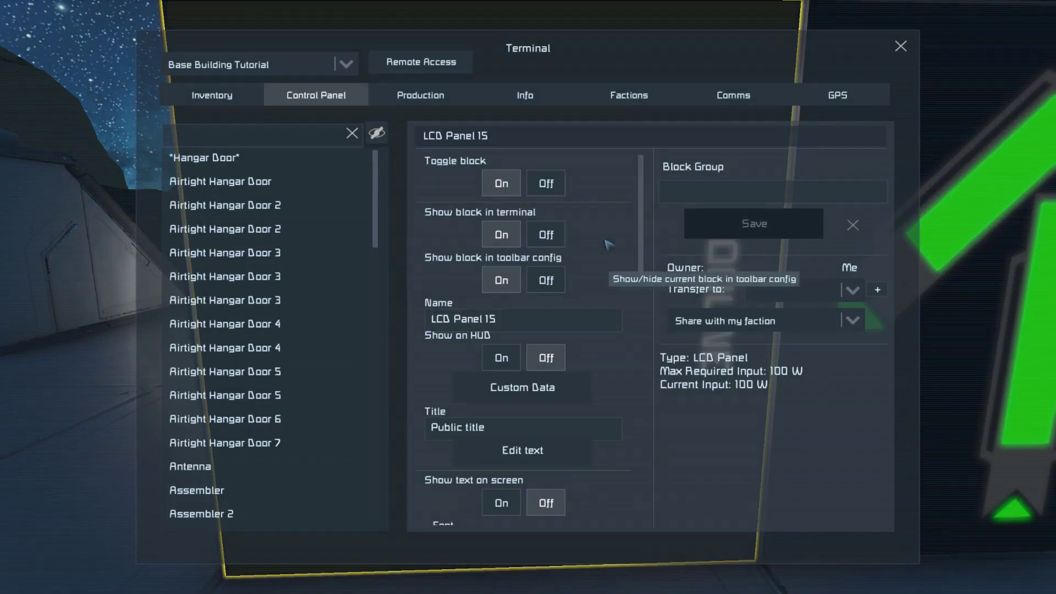
scroll(655, 404, down, 3)
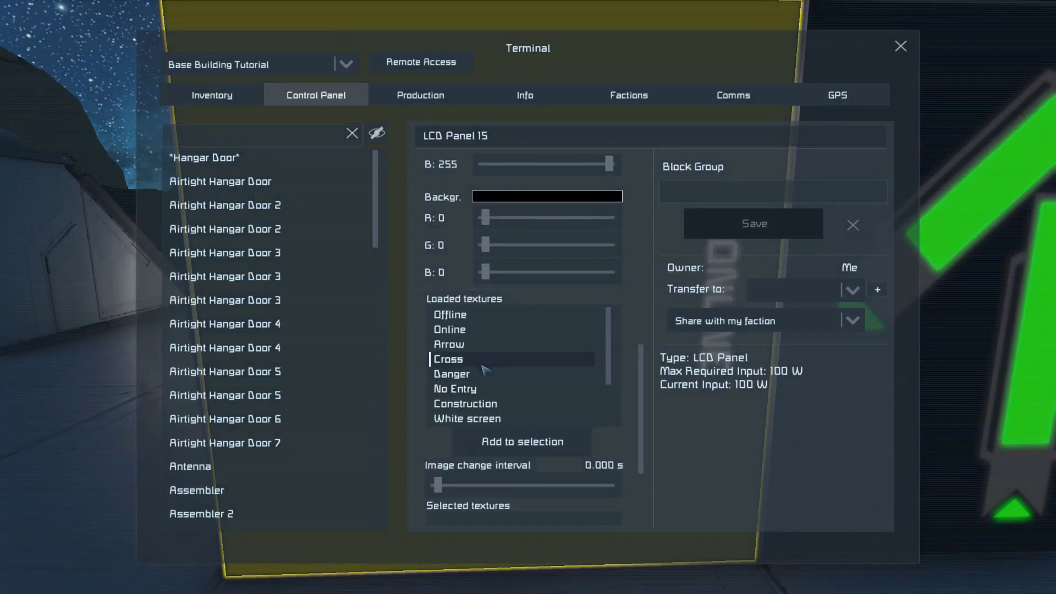
click(457, 344)
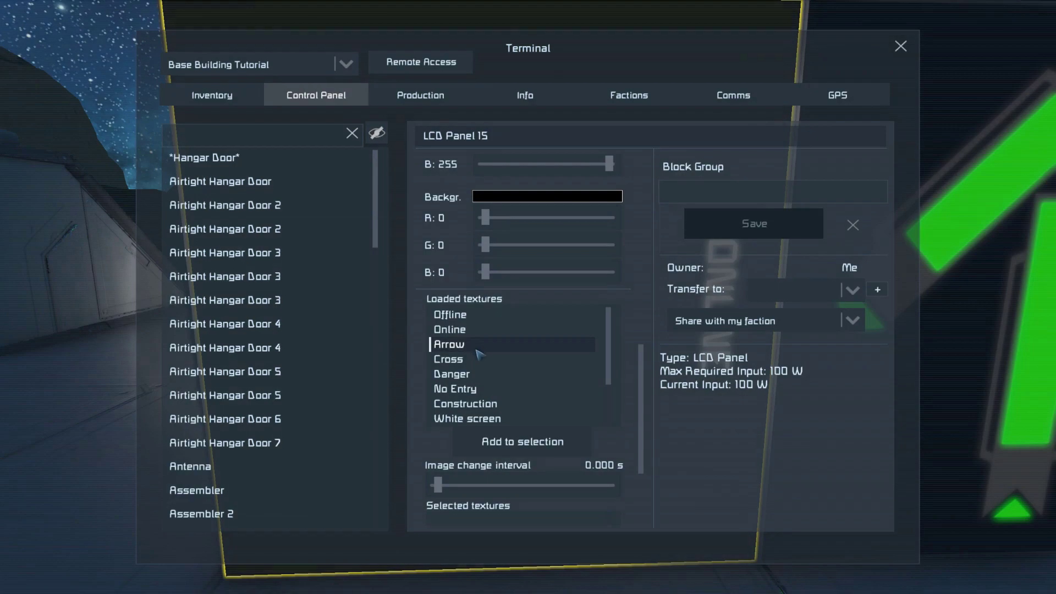
click(558, 441)
key(Escape)
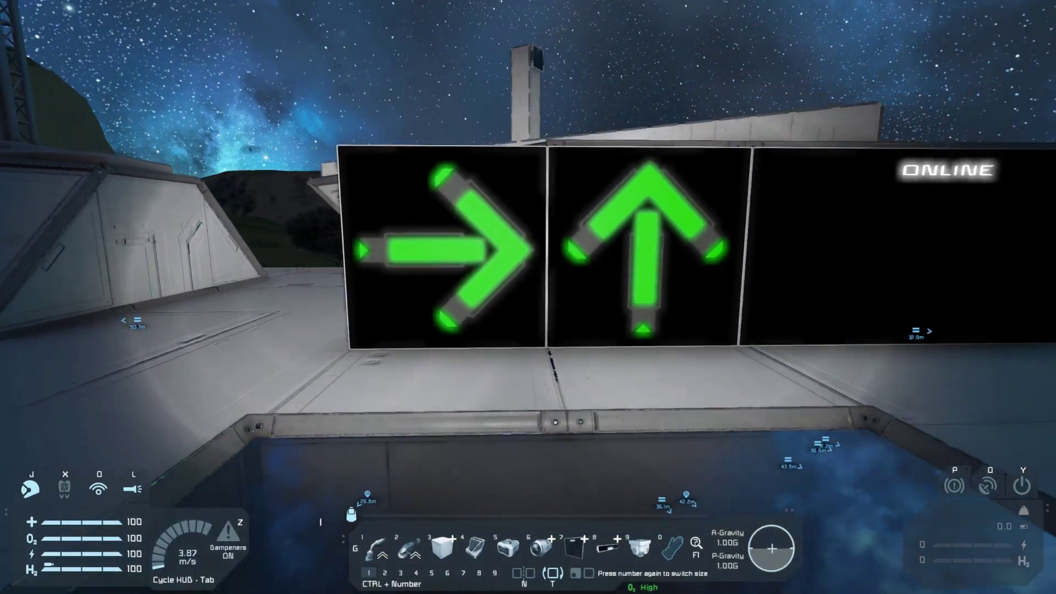
Compare both arrow panels, then add the Cross texture to LCD Panel 14's selected textures
key(d)
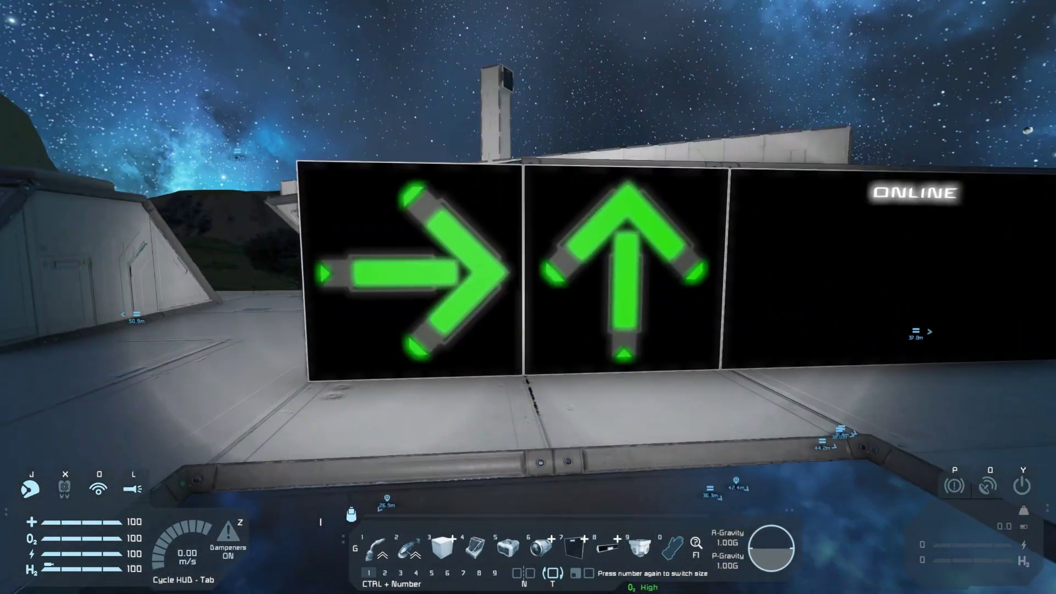
key(w)
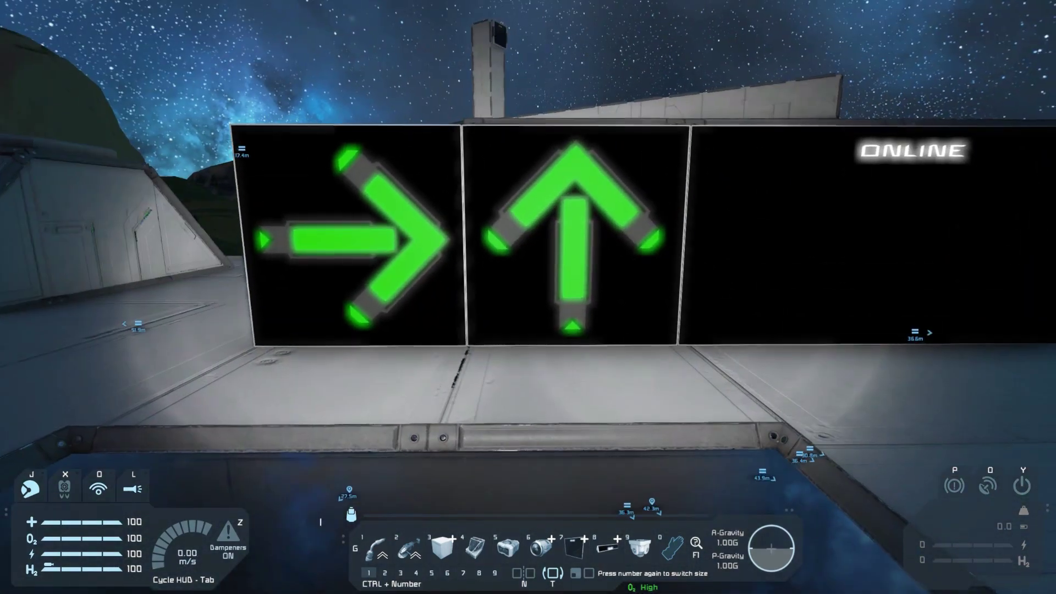
key(w)
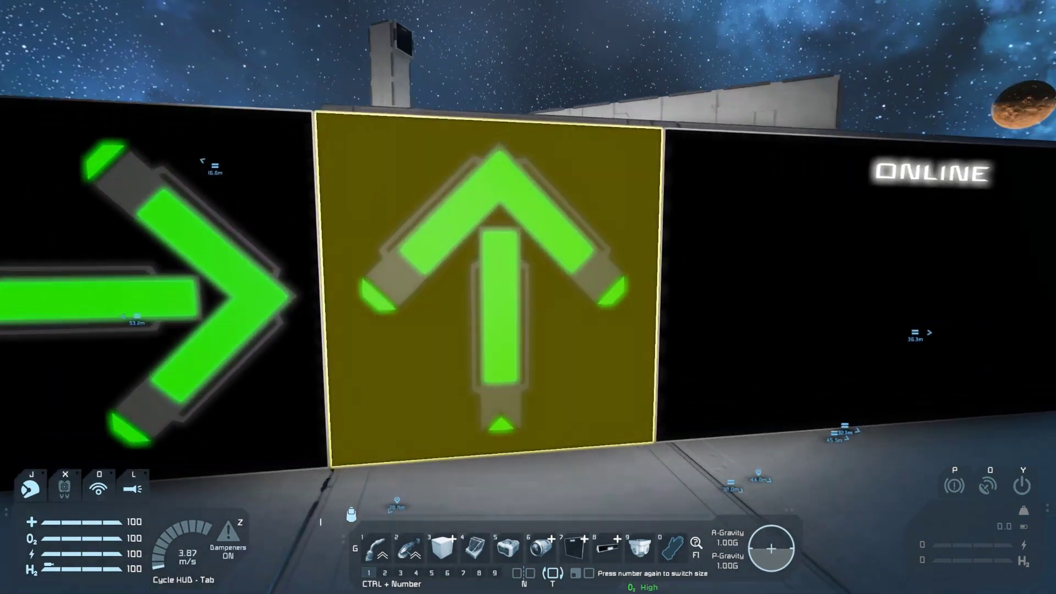
key(k)
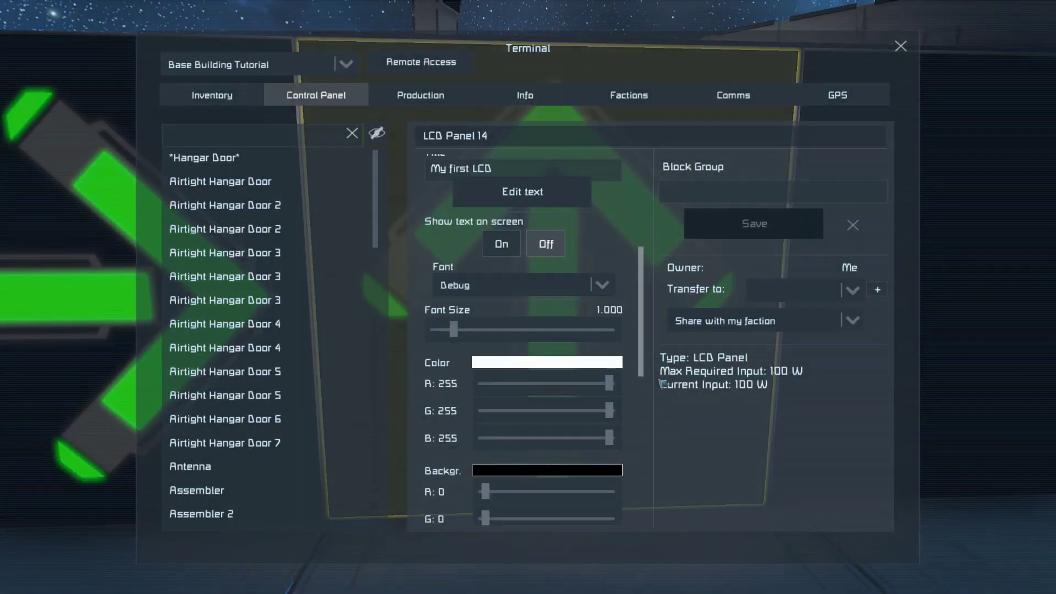
scroll(662, 384, down, 10)
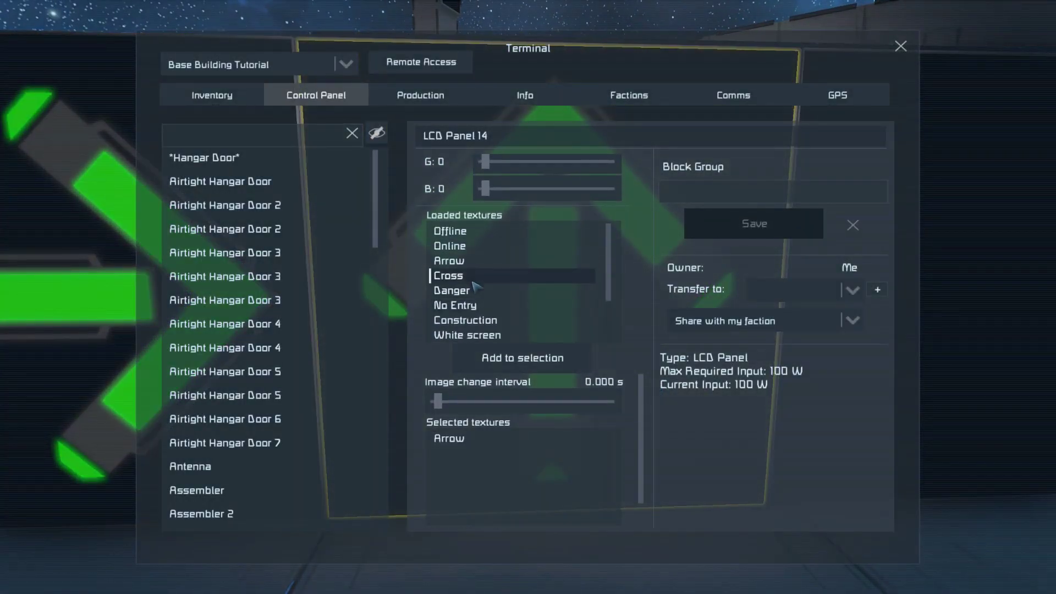
click(501, 357)
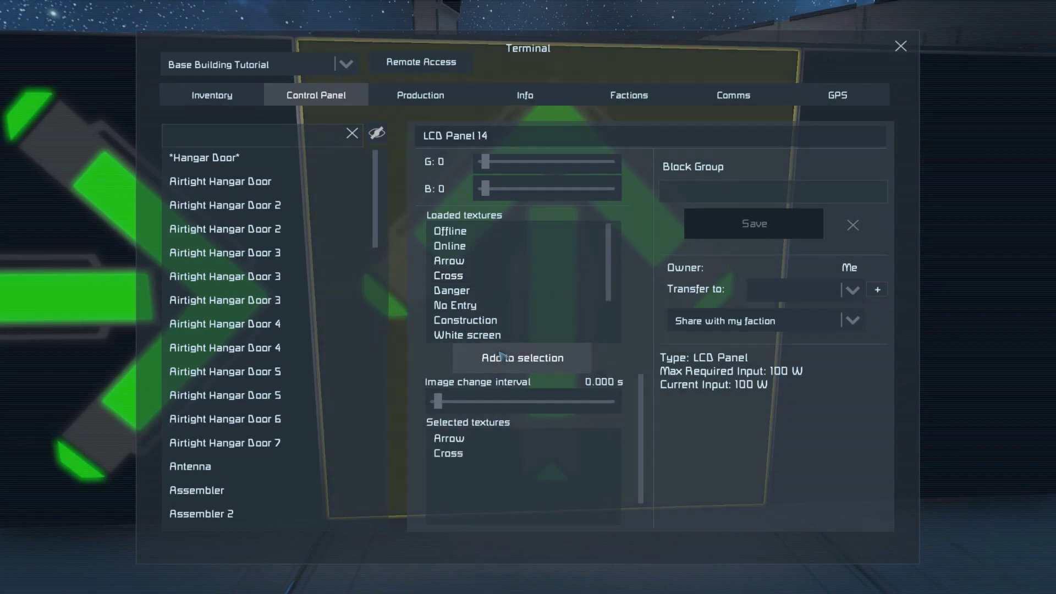
Raise the image change interval of LCD Panel 14 slightly above zero, then watch the panel and recheck its settings
drag(438, 402, 446, 402)
key(Escape)
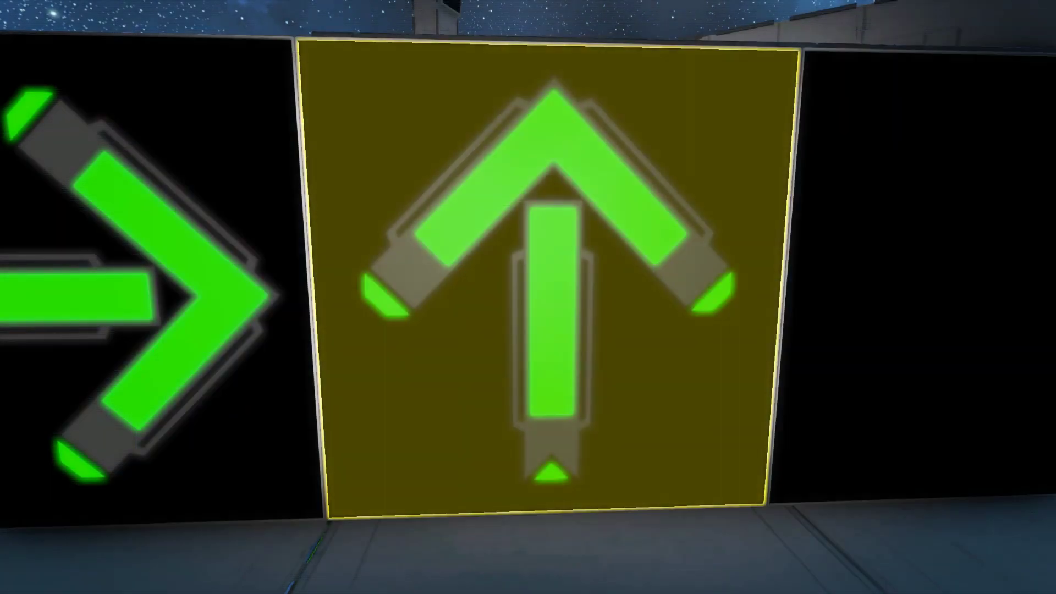
key(s)
key(w)
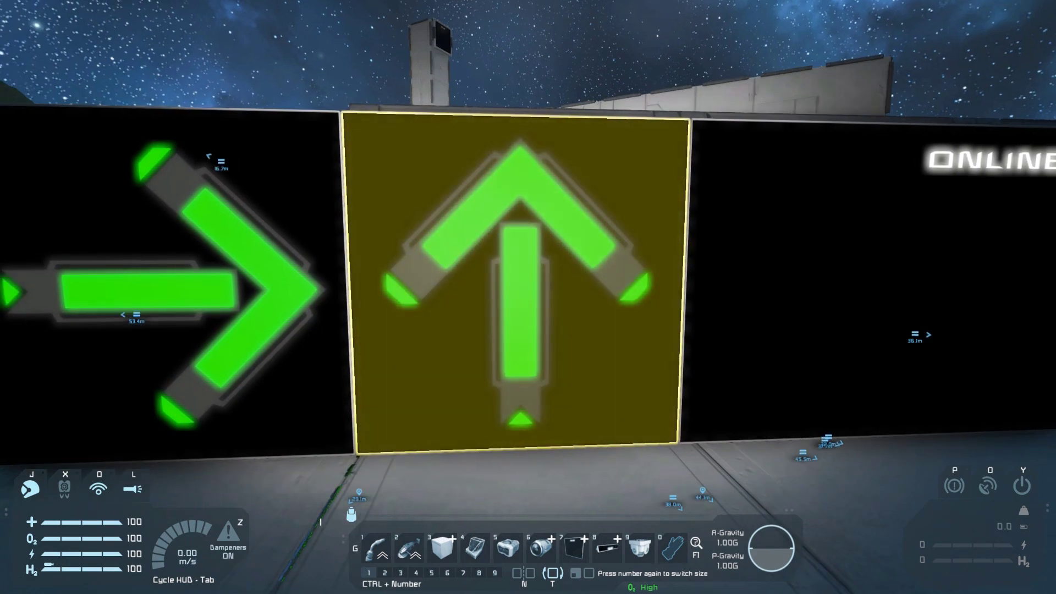
key(k)
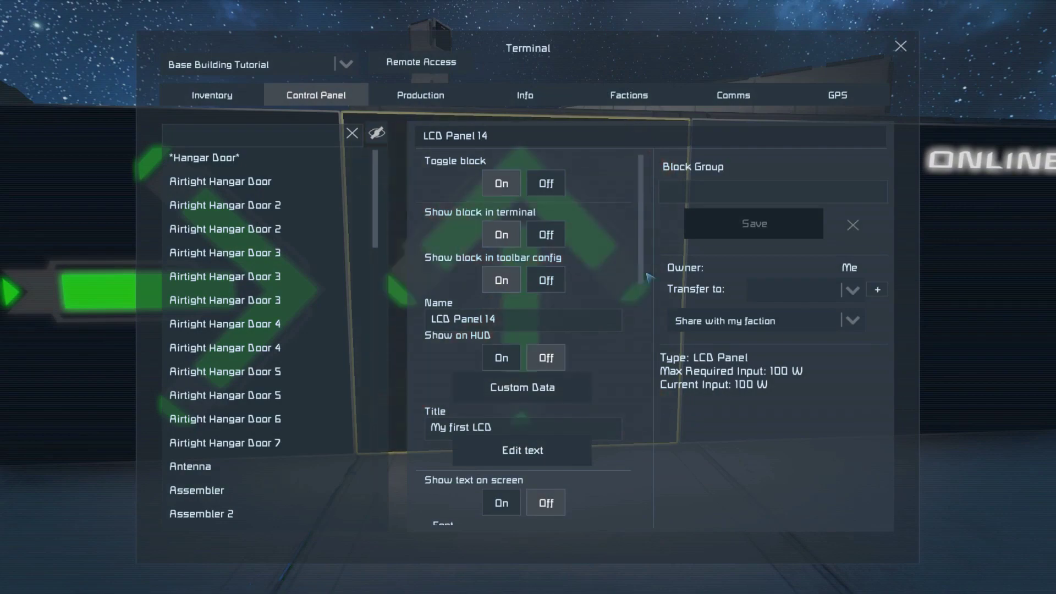
mouse_move(642, 250)
mouse_down()
mouse_move(653, 317)
mouse_move(646, 248)
mouse_up()
key(Escape)
key(k)
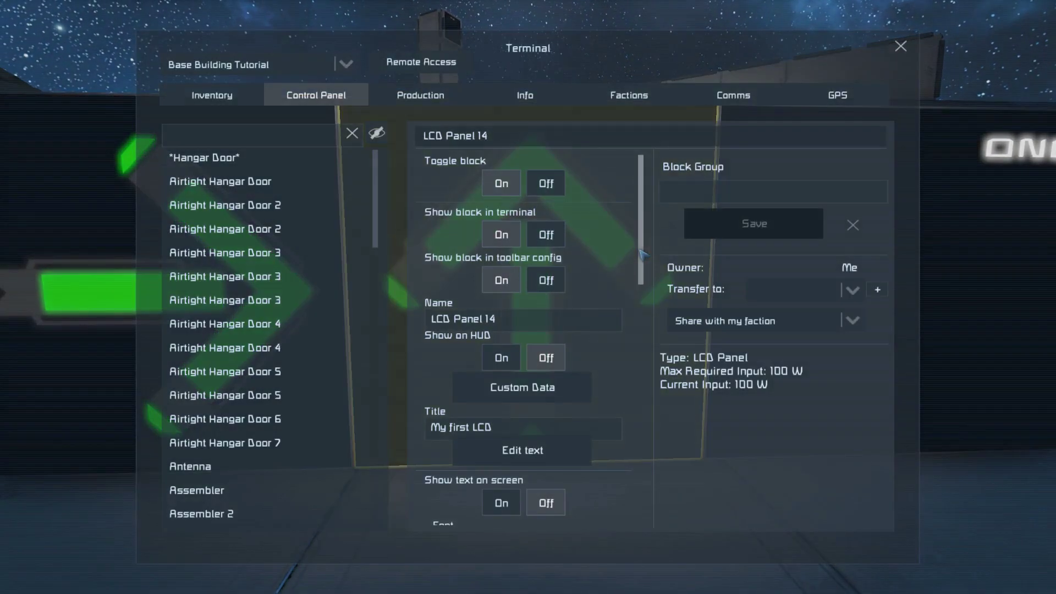
drag(648, 257, 662, 294)
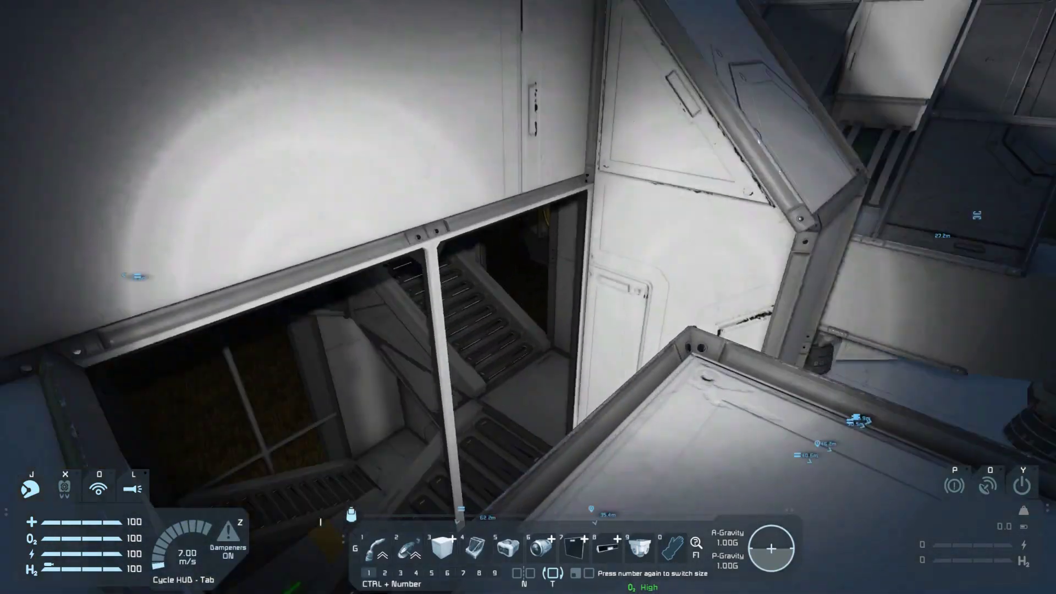
Fly into the base to the explosive warning panel, switch off the suit light, and examine the sign from several distances
key(w)
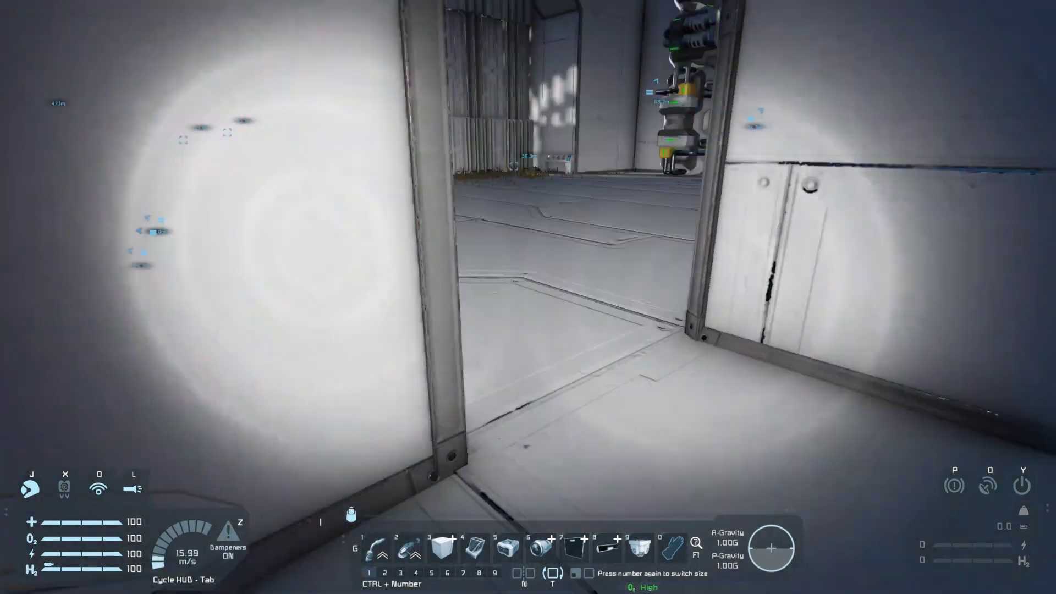
key(s)
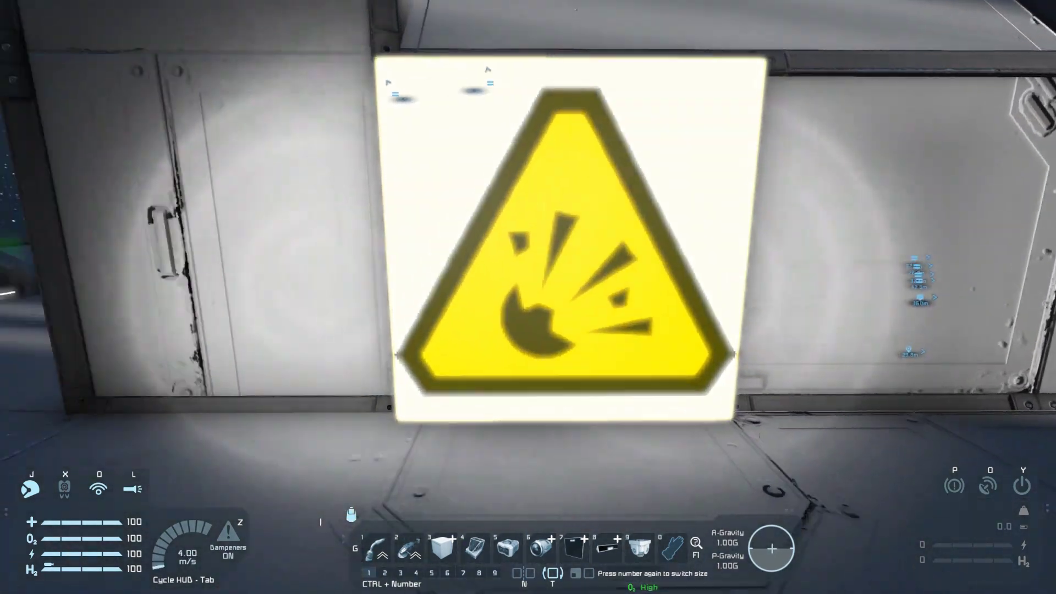
key(l)
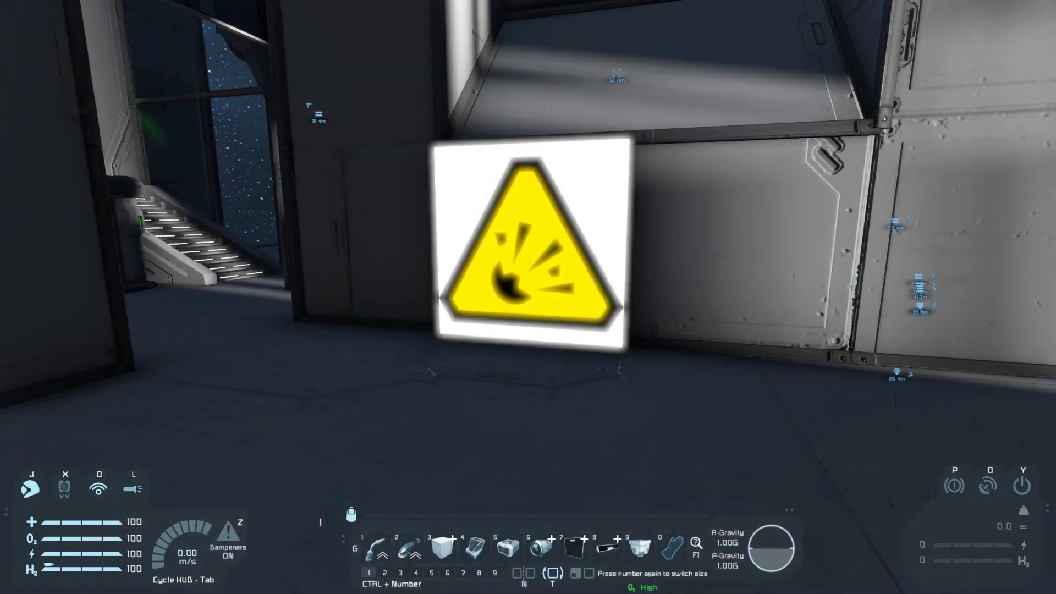
key(d)
key(a)
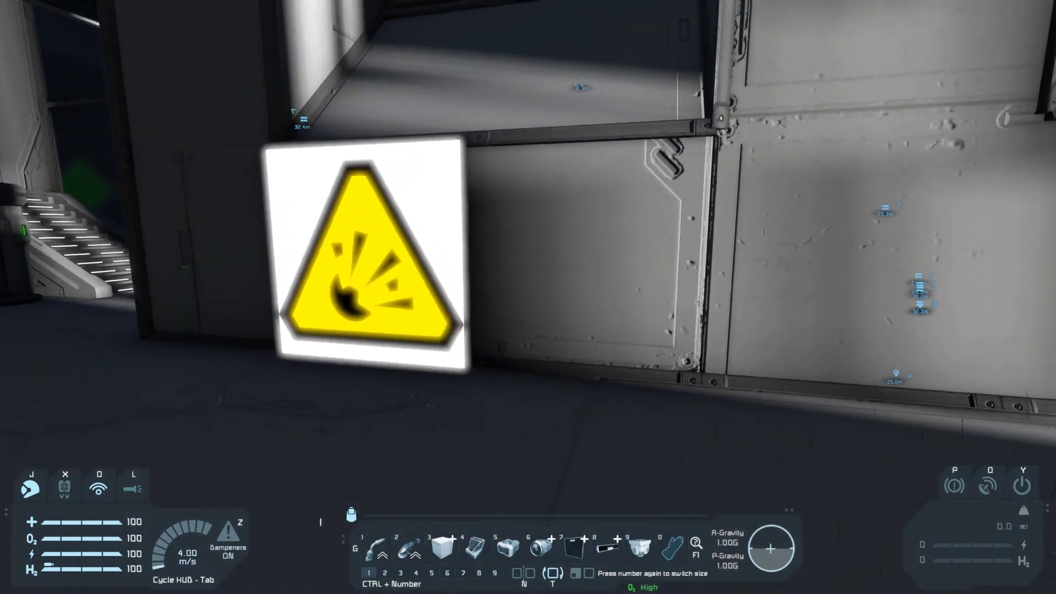
key(s)
key(d)
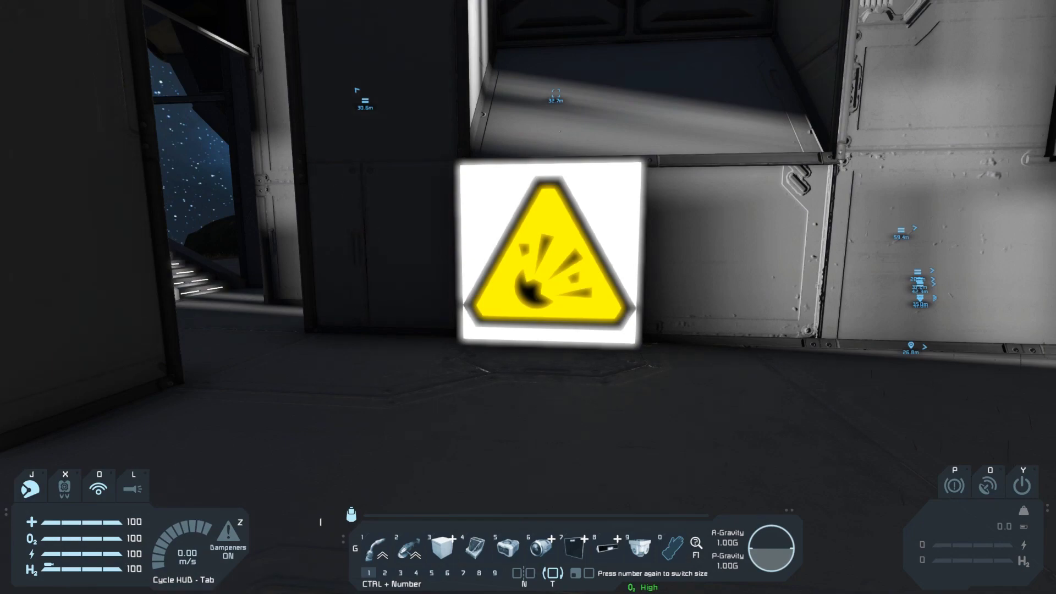
key(w)
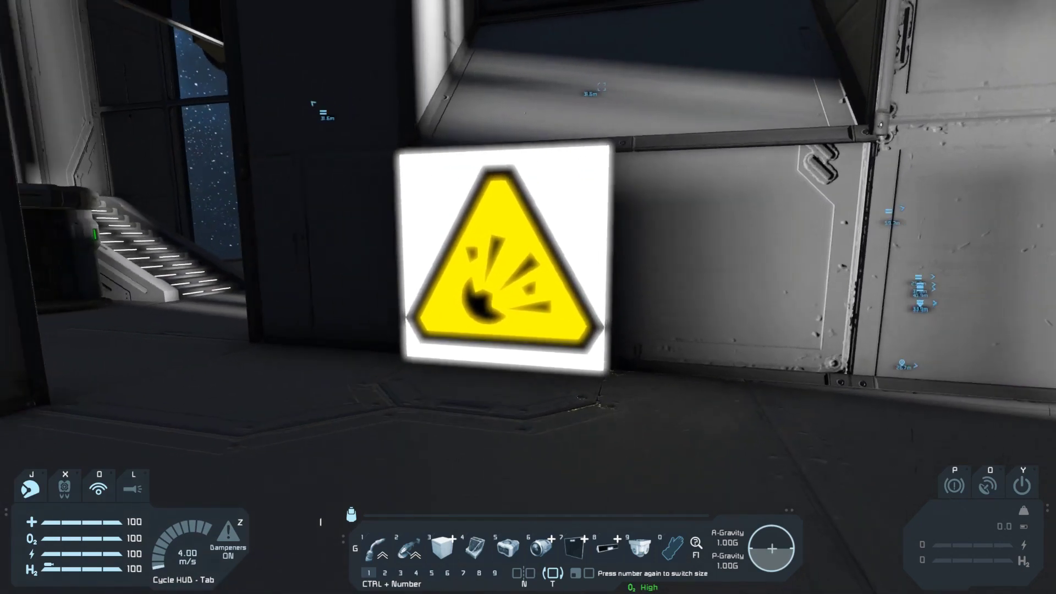
key(a)
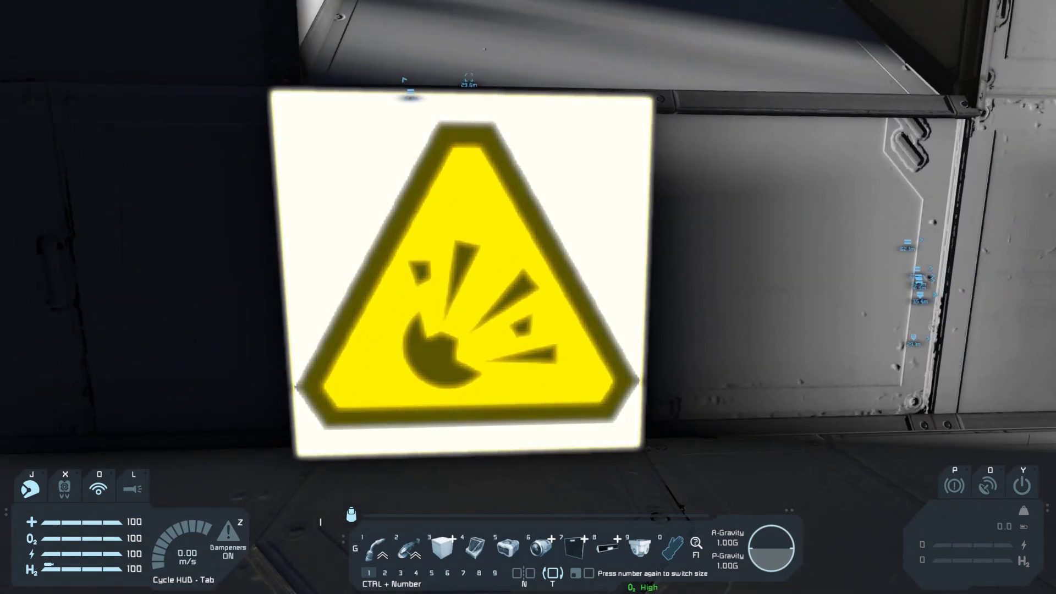
key(s)
key(a)
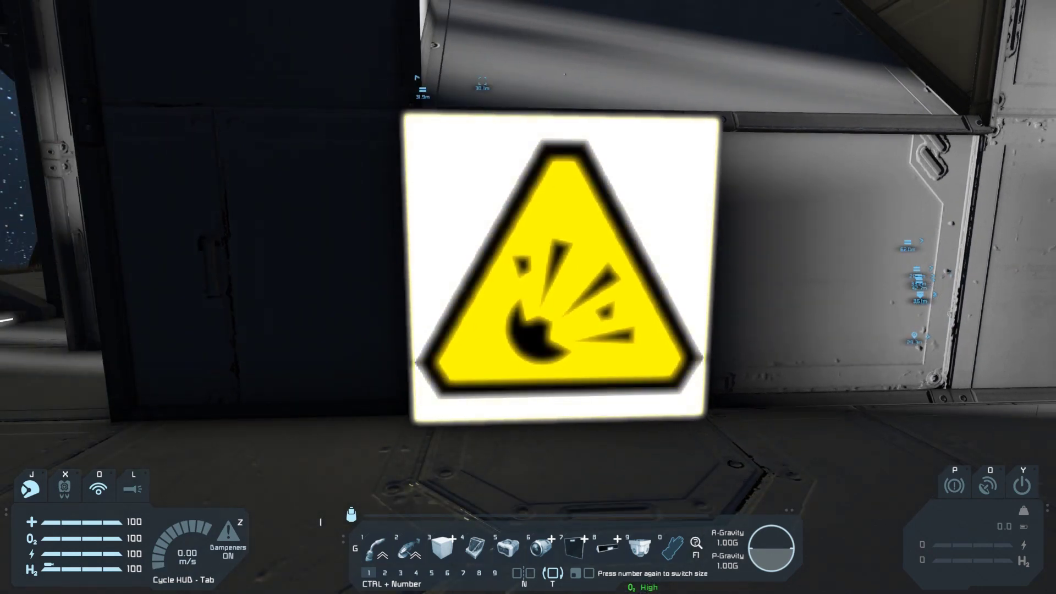
key(w)
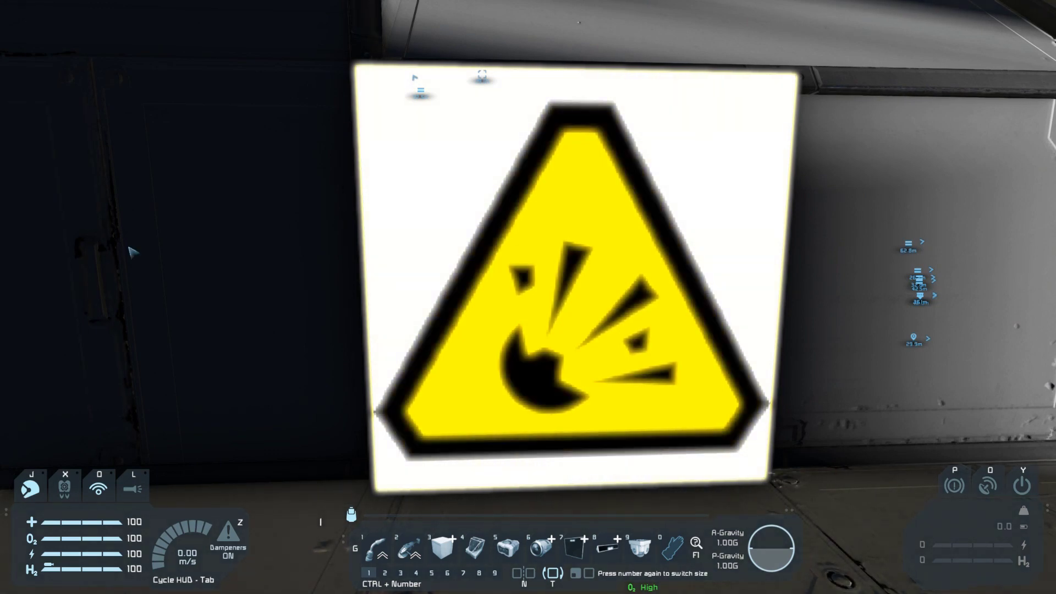
Review the explosive warning panel's available fonts, text and background colours, loaded textures and image change interval
key(k)
drag(642, 204, 660, 307)
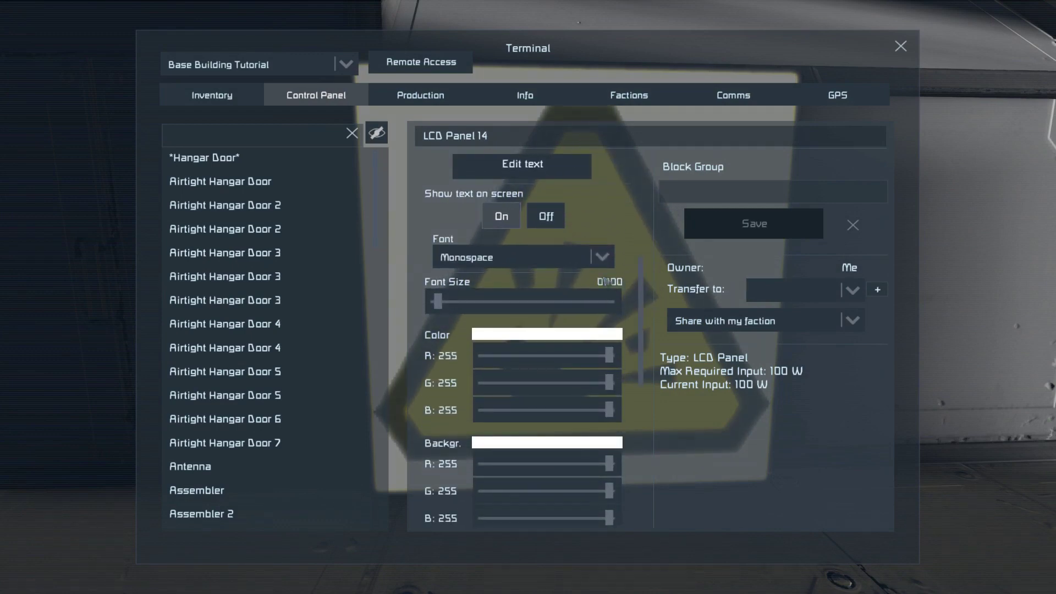
click(538, 253)
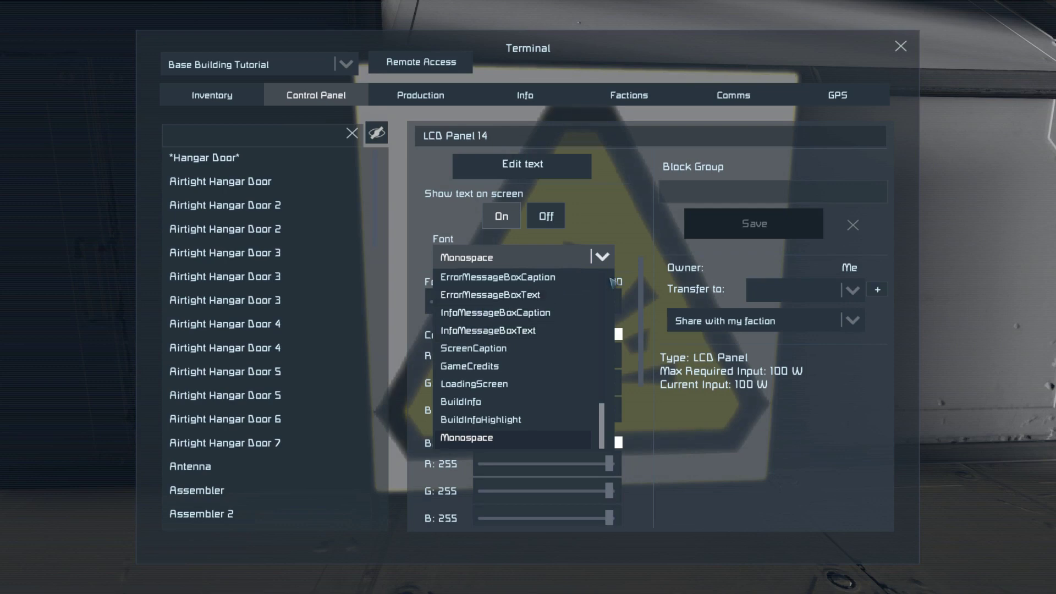
click(624, 232)
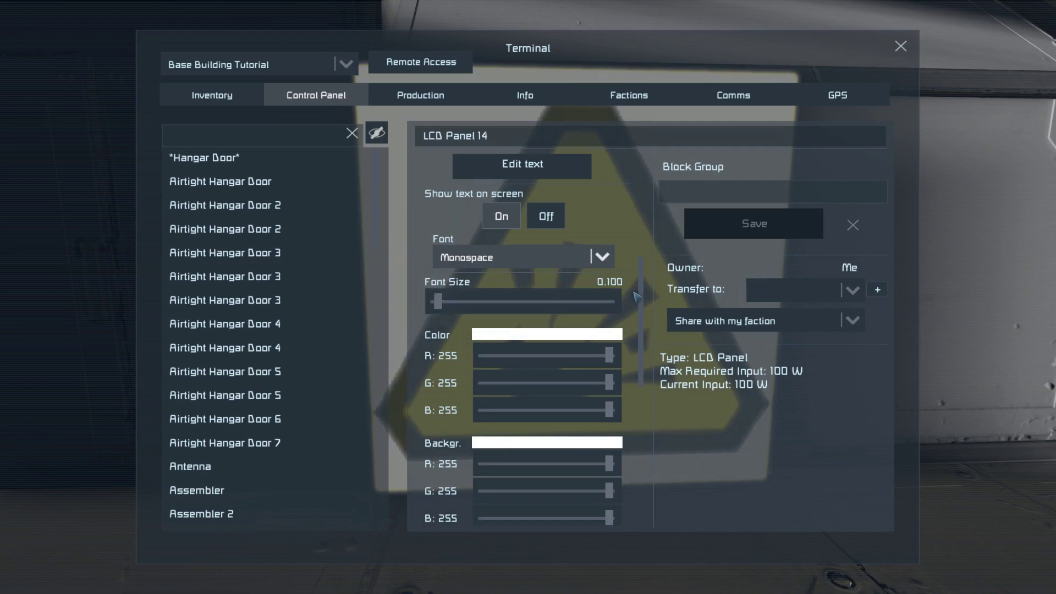
drag(646, 292, 647, 310)
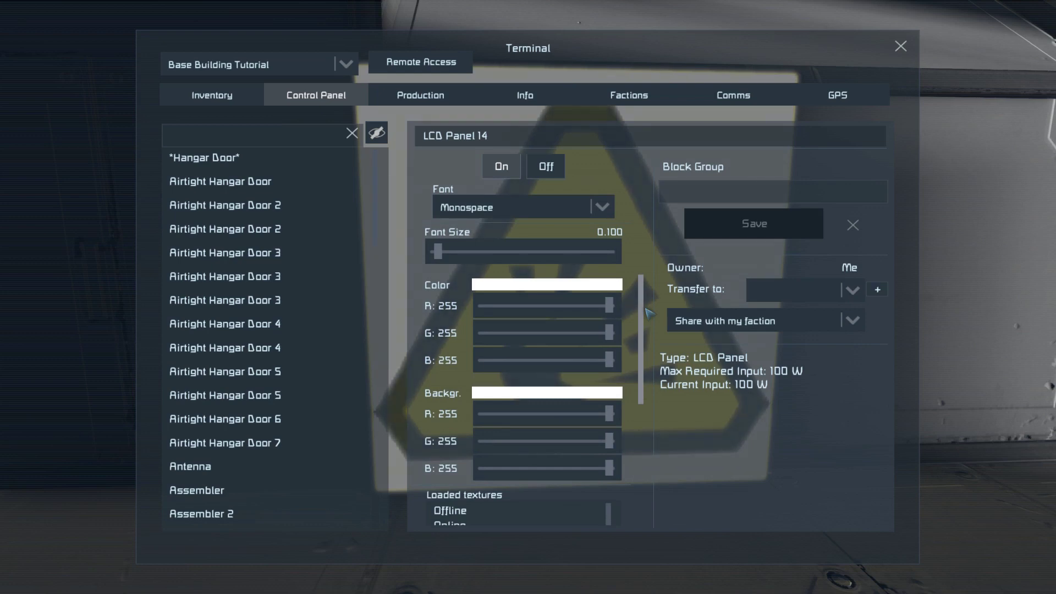
drag(646, 310, 647, 373)
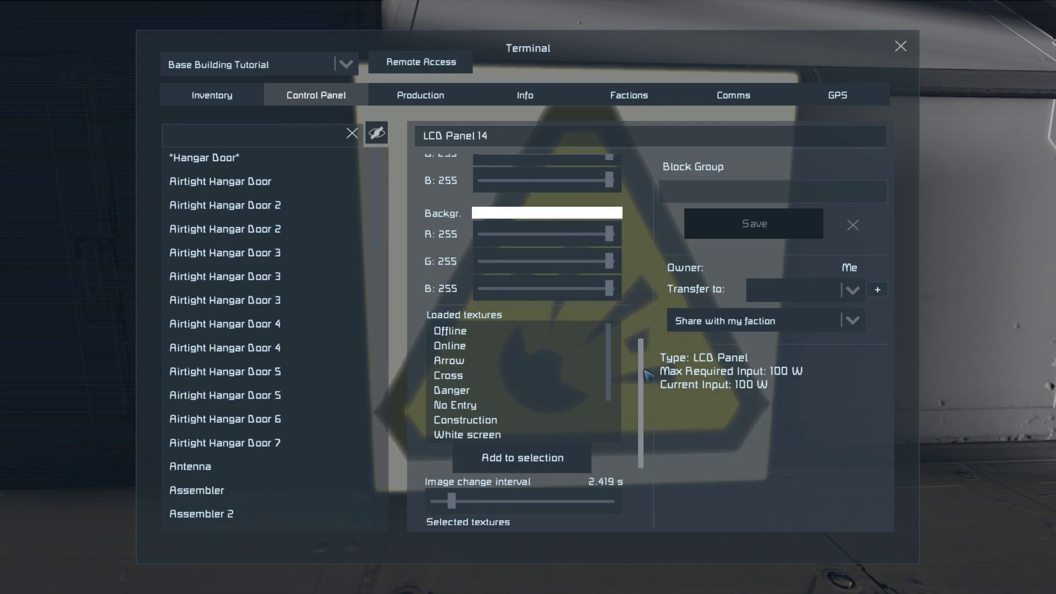
key(Escape)
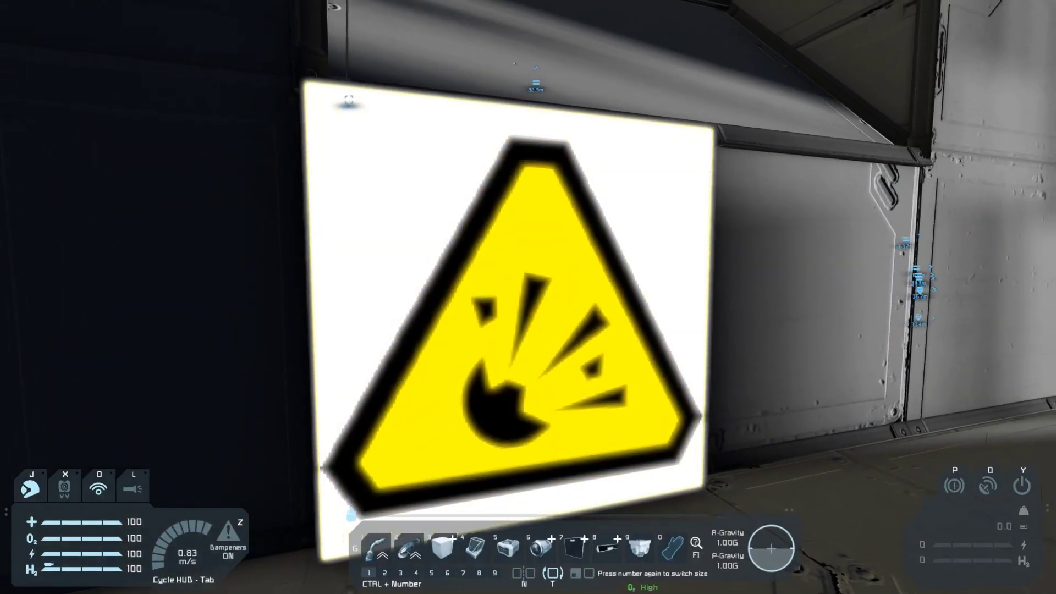
Place a large-grid LCD Panel directly right of the explosive warning panel, rotated to face the same way, and put the block away
key(s)
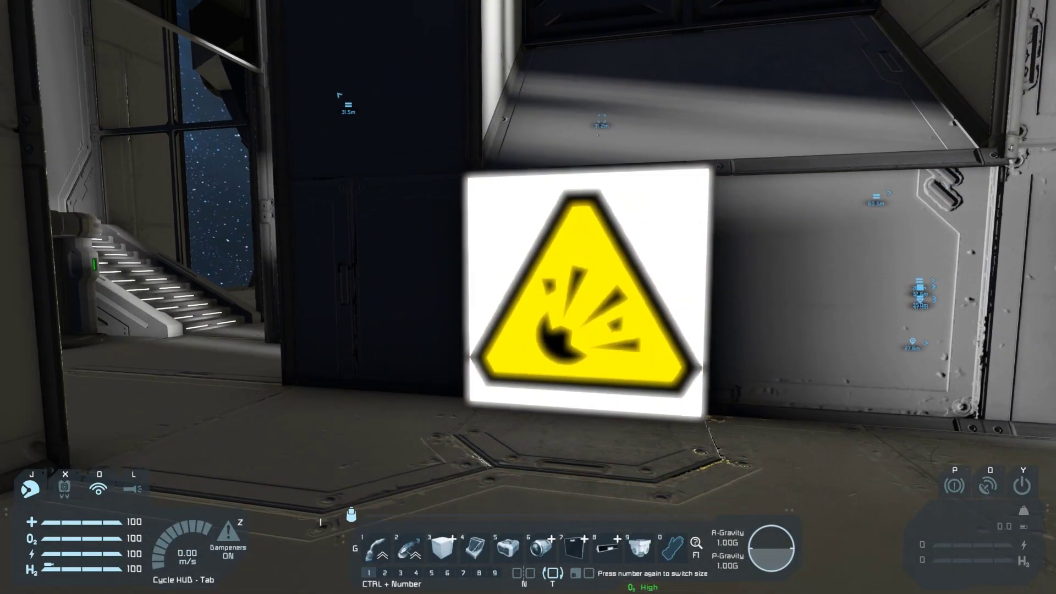
key(d)
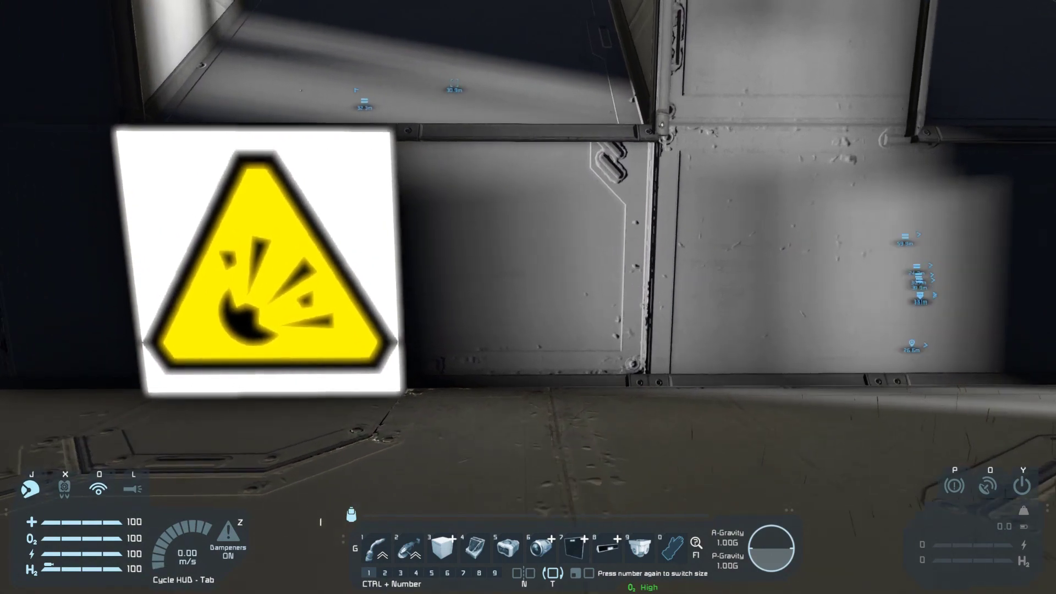
key(7)
key(w)
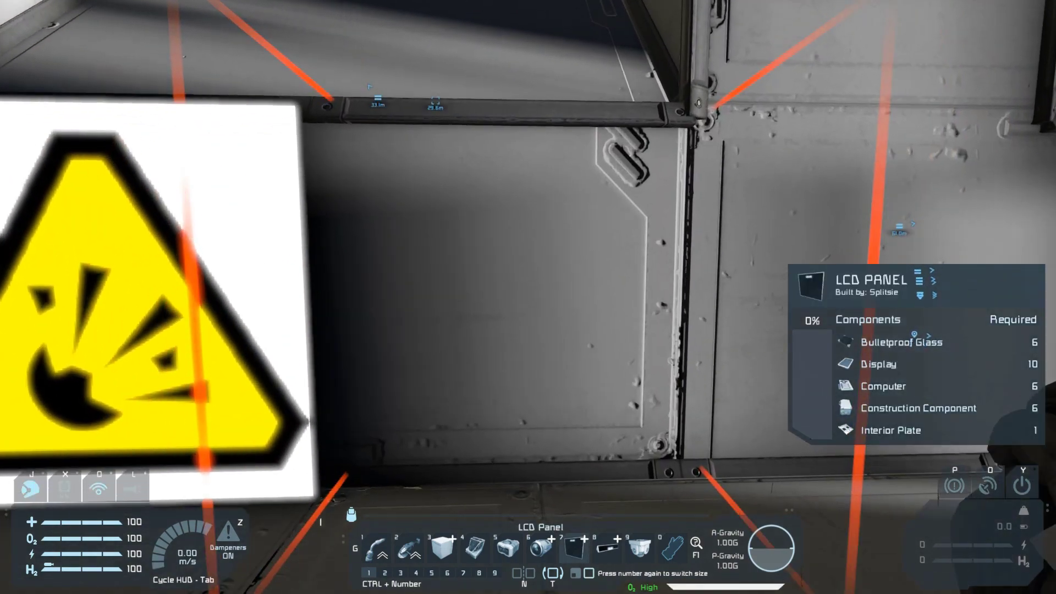
key(s)
key(Page_Up)
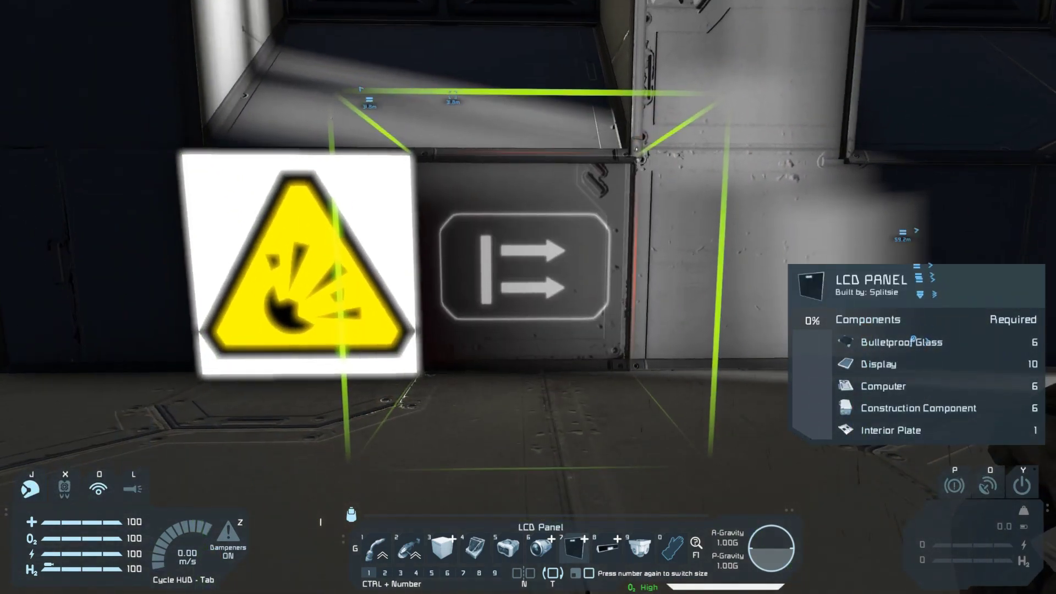
key(Insert)
click(528, 297)
click(528, 297)
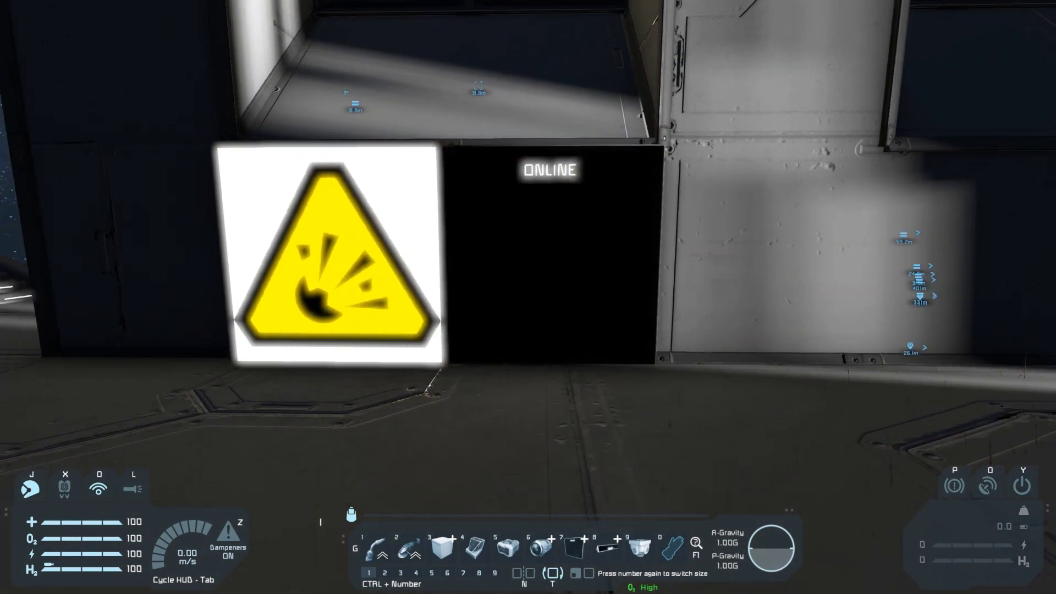
Add the WarningExplosive texture to the selected textures of the new LCD Panel 16
key(w)
key(k)
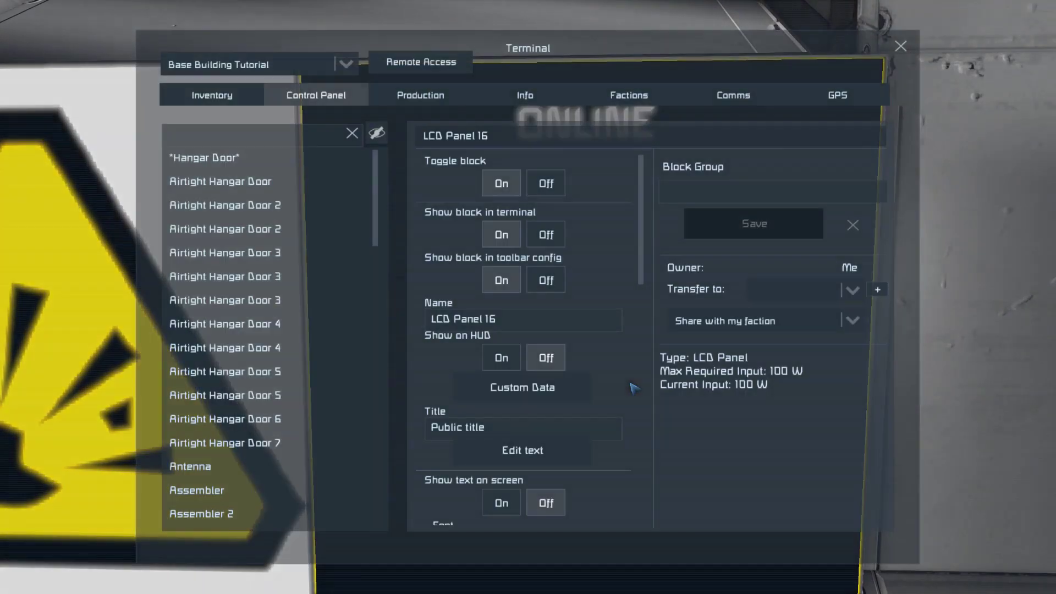
scroll(640, 454, down, 10)
scroll(640, 454, down, 3)
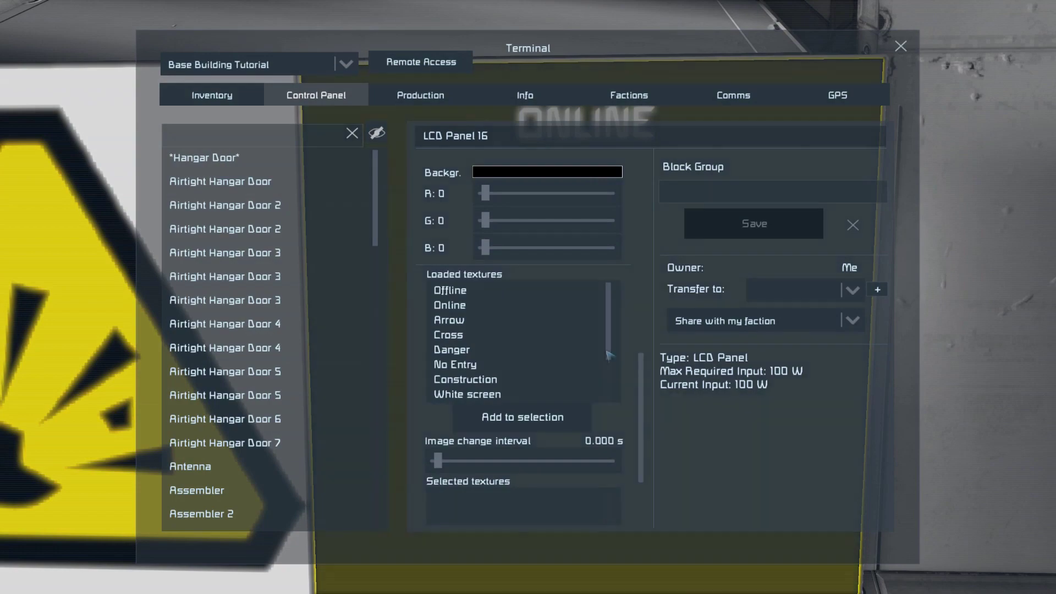
scroll(517, 356, down, 4)
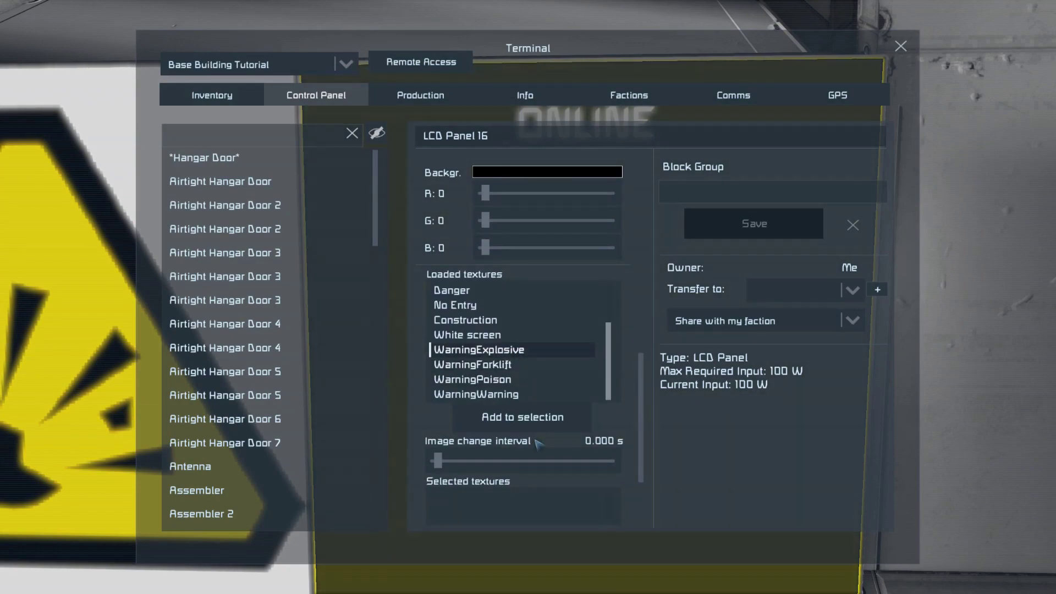
click(522, 417)
key(Escape)
Compare the white and black backgrounds of the two explosive warning panels from several distances, with the suit light on and off
key(s)
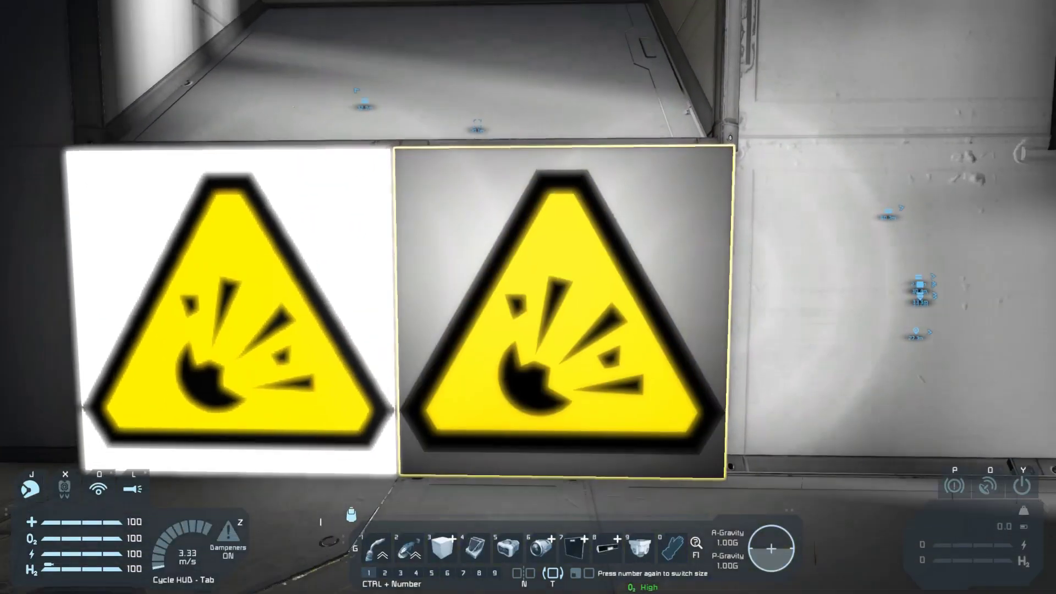
key(w)
key(s)
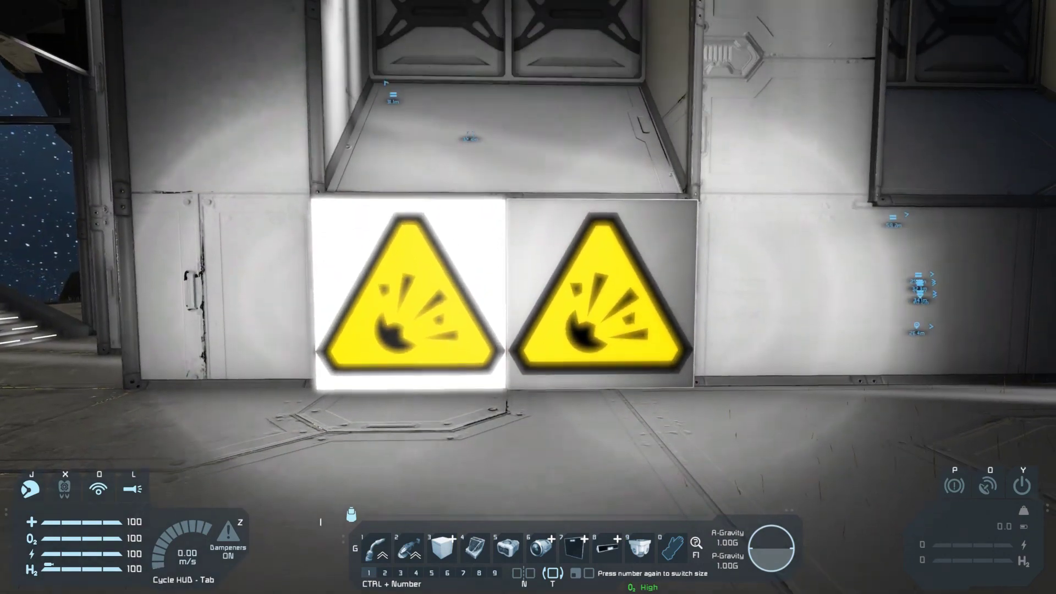
key(l)
key(w)
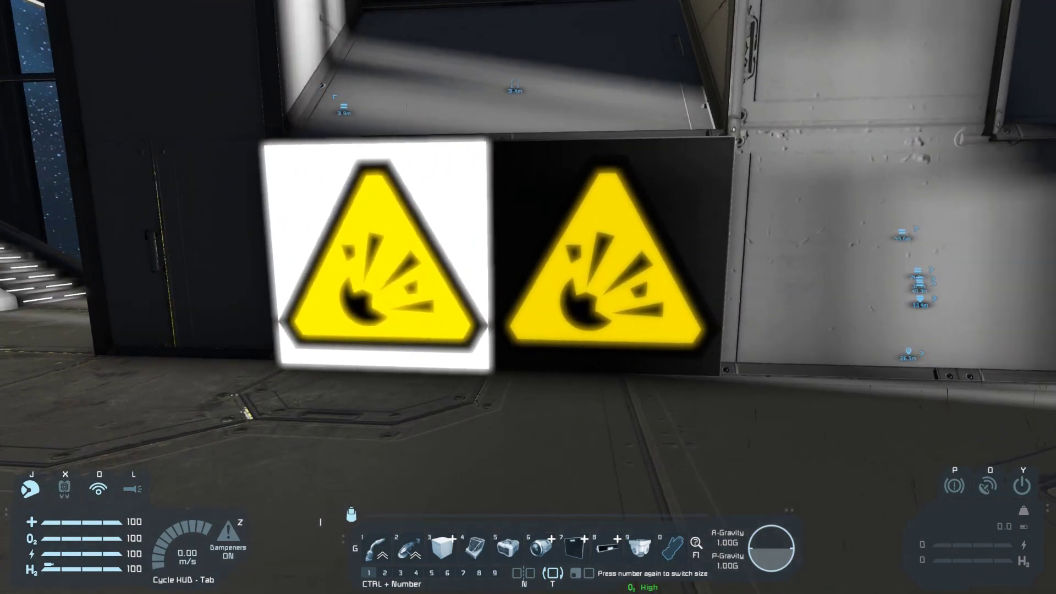
key(d)
key(w)
key(a)
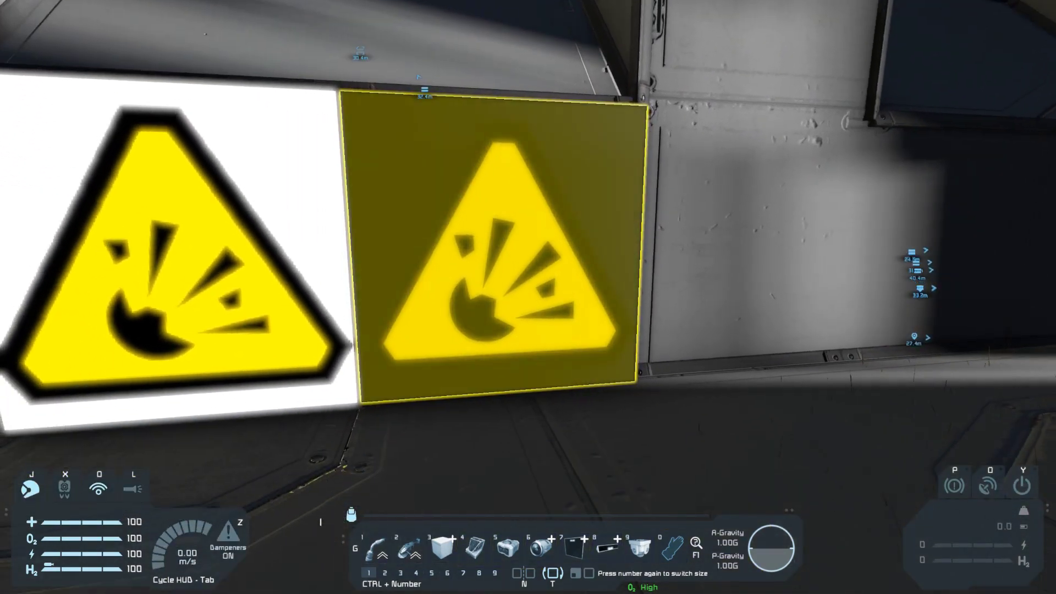
key(d)
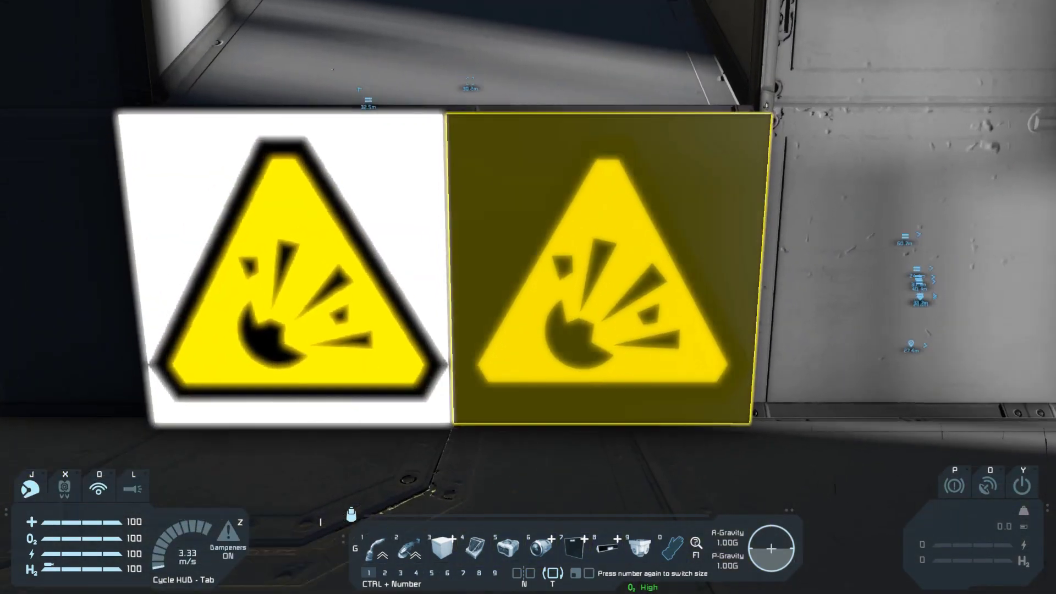
key(w)
key(w)
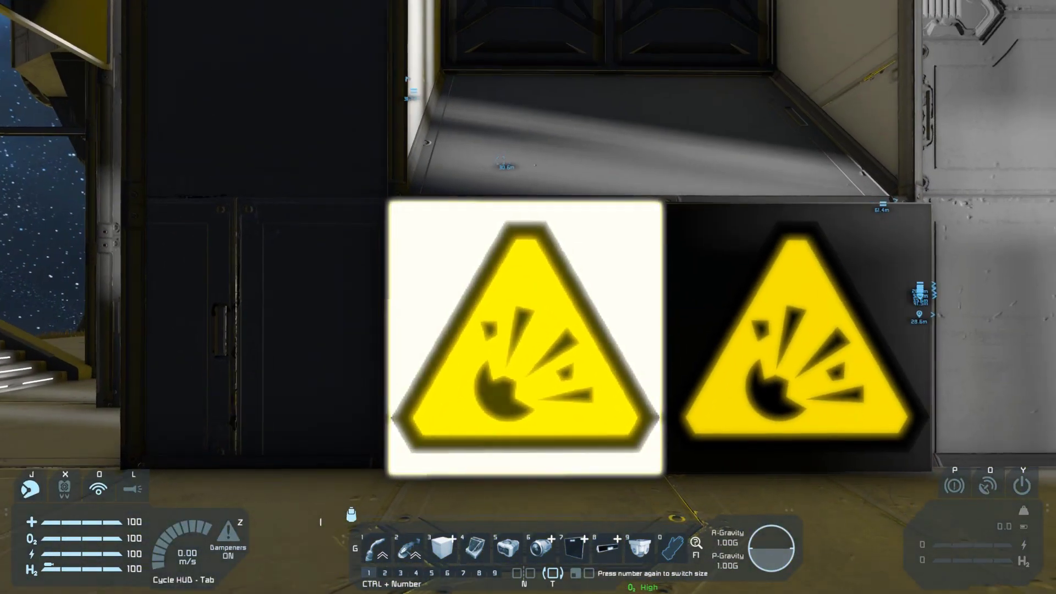
key(s)
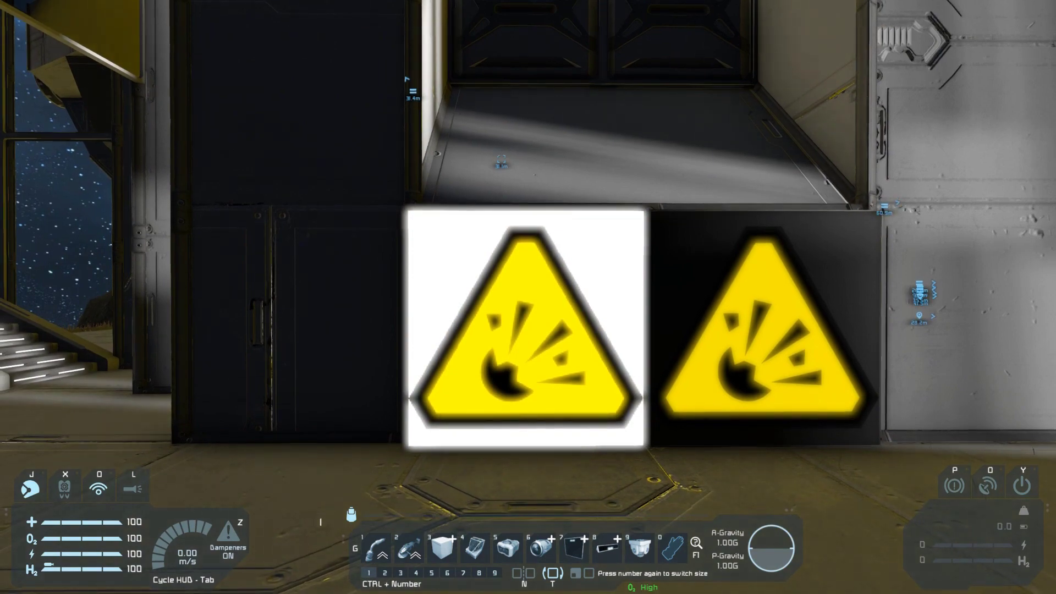
Inspect the two explosive warning panels up close and from further back, comparing the brightness and edges of their images
key(w)
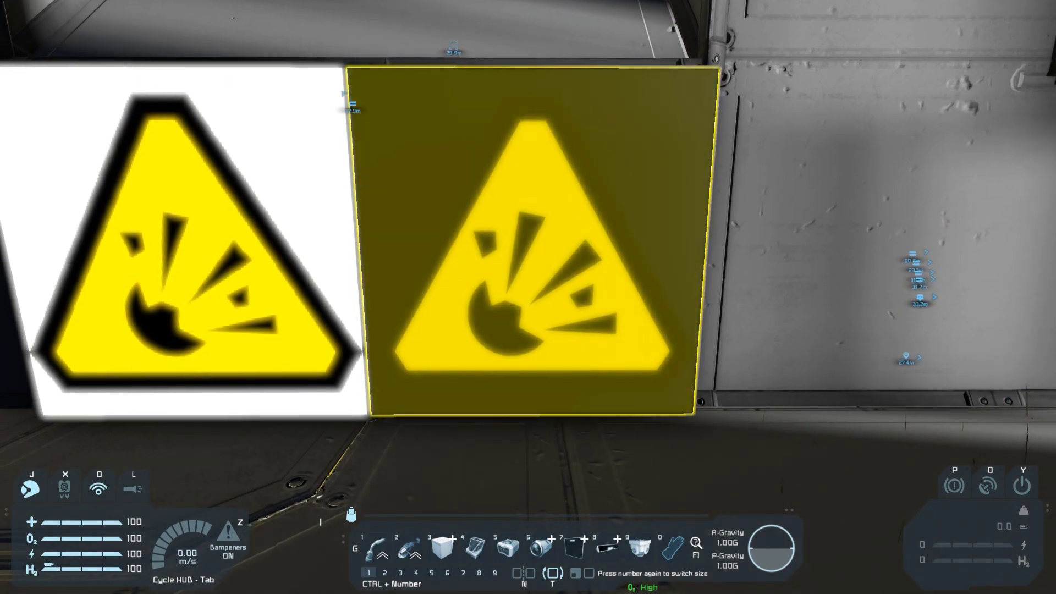
key(w)
key(w)
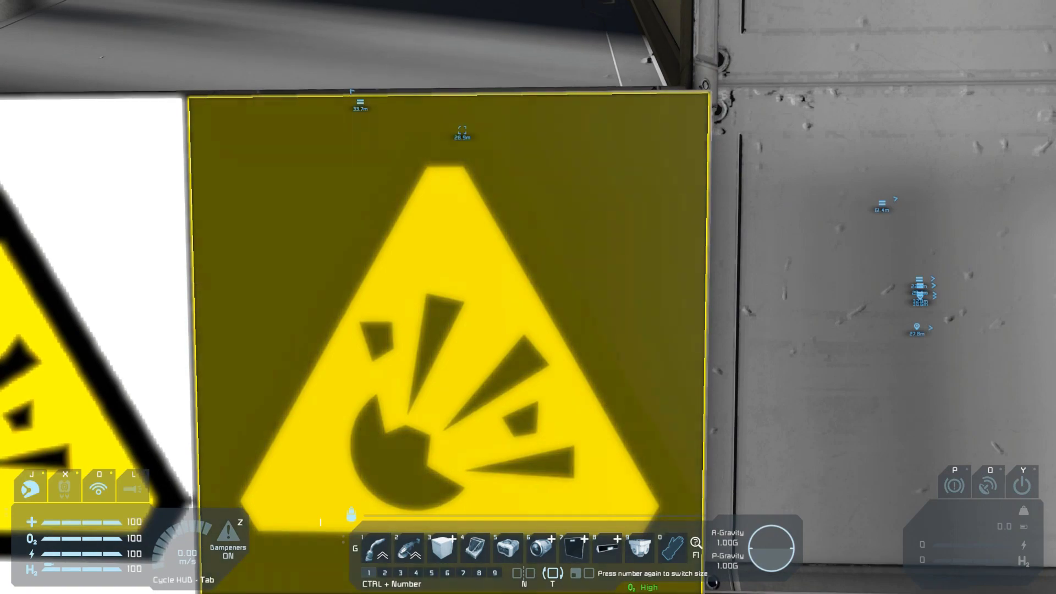
key(s)
key(s)
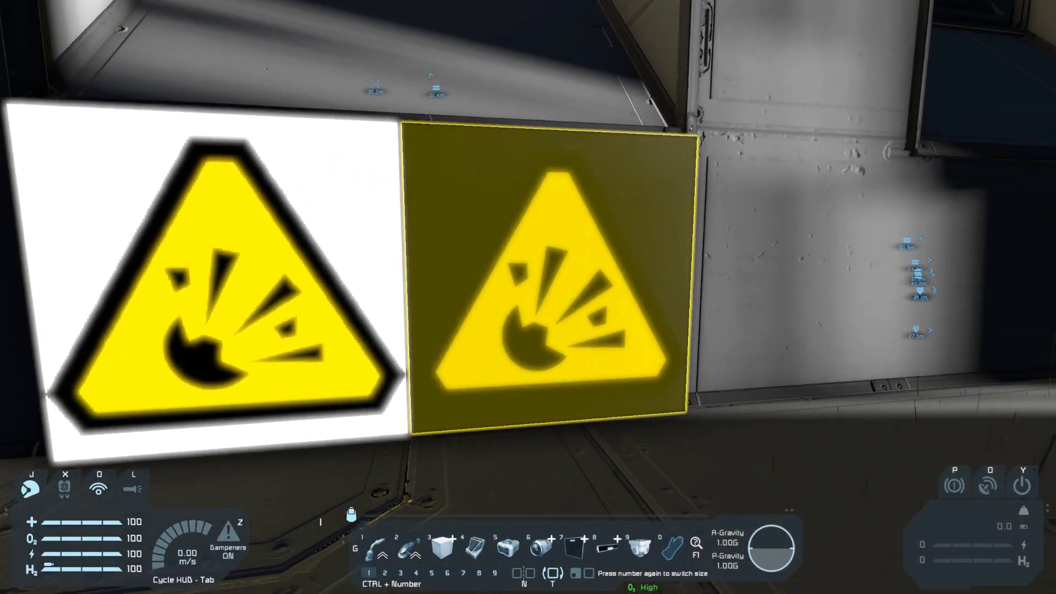
key(s)
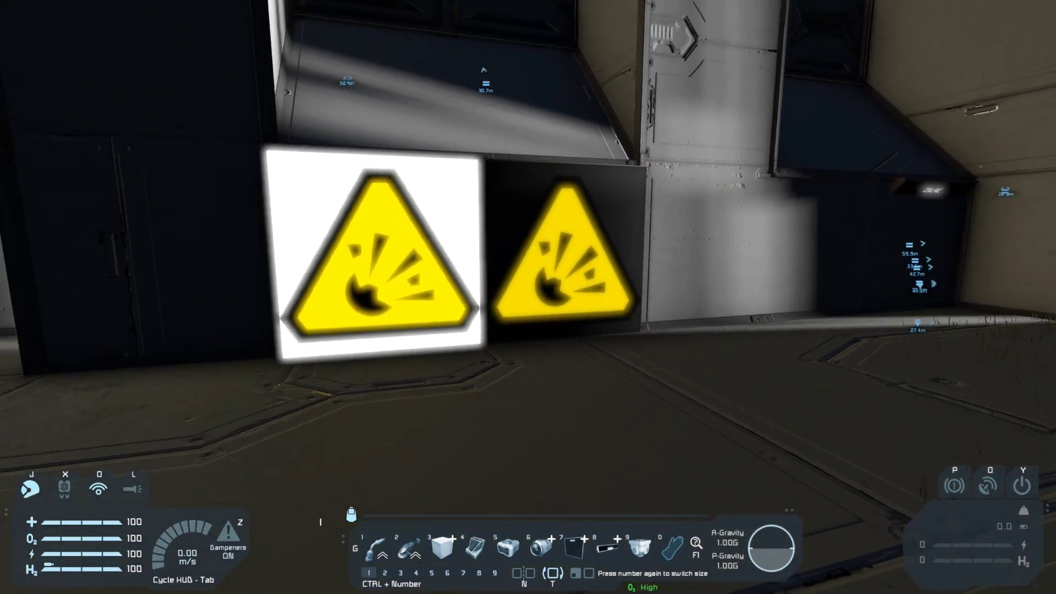
key(w)
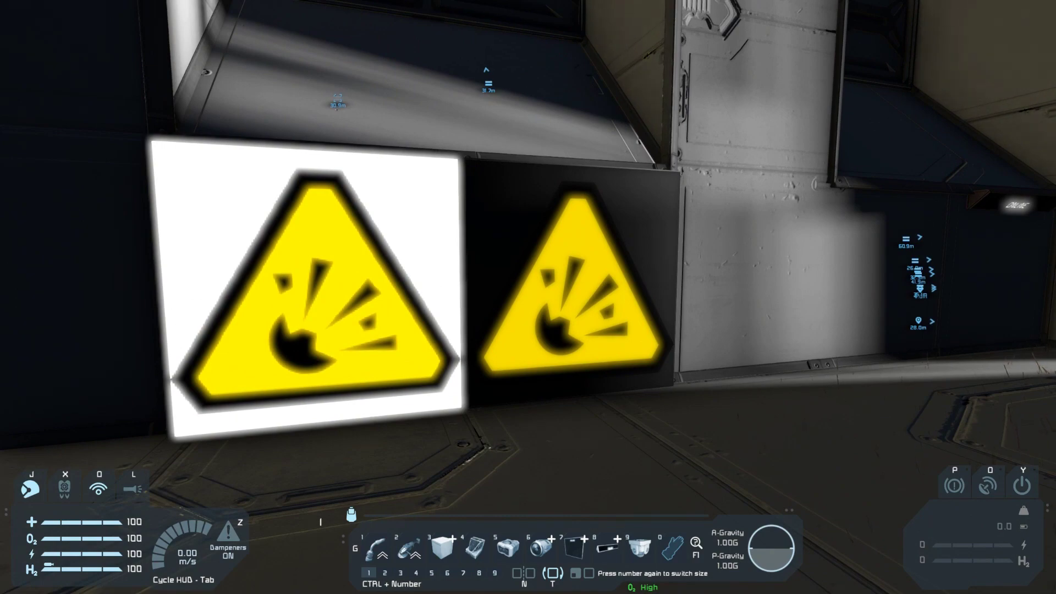
key(w)
key(w)
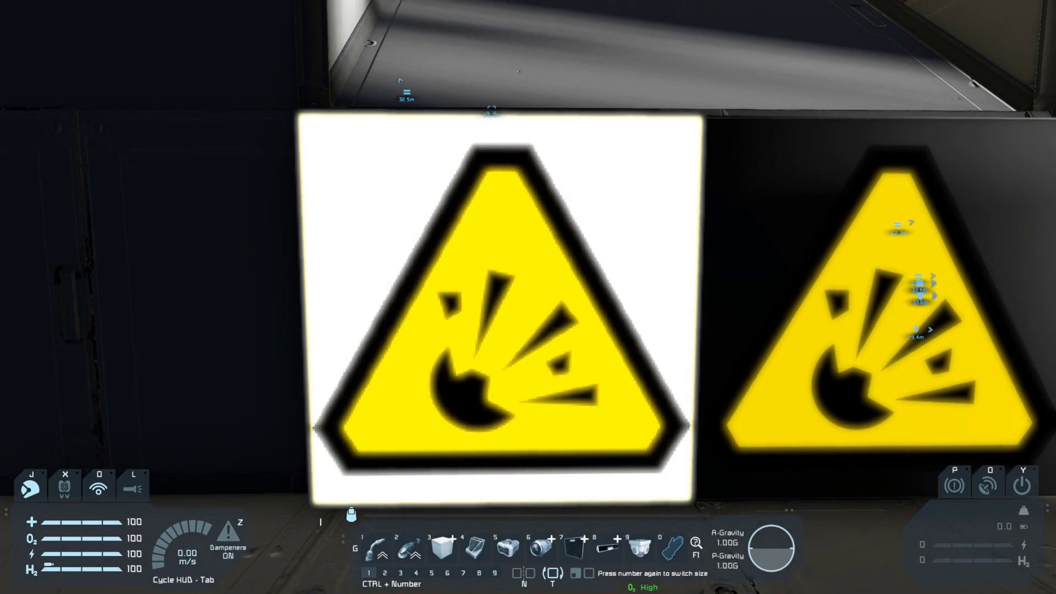
Set the text colour of the white explosive warning panel, LCD Panel 14, to R 127, G 125, B 124
key(w)
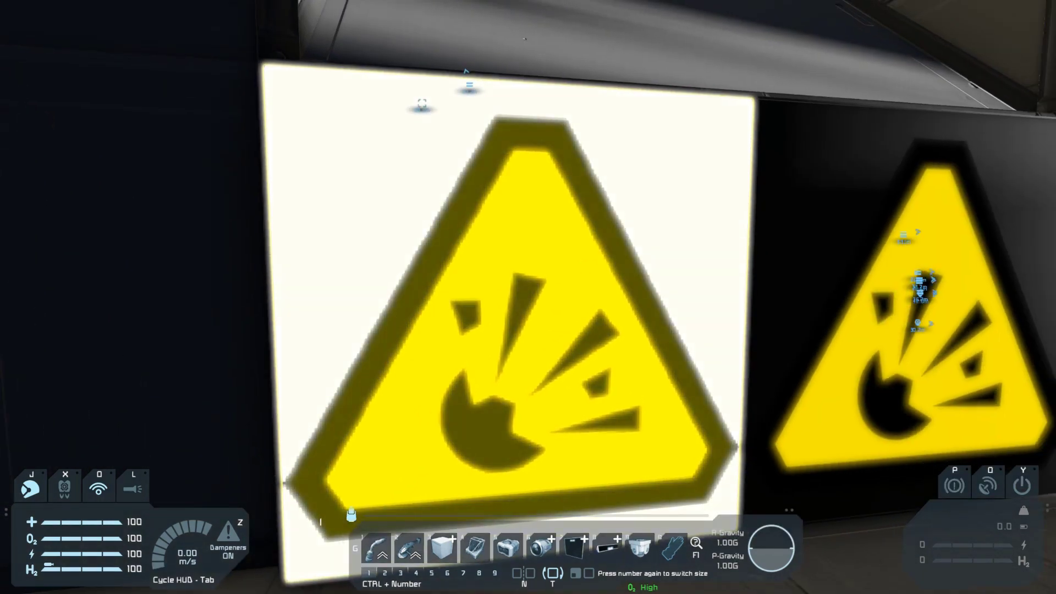
key(k)
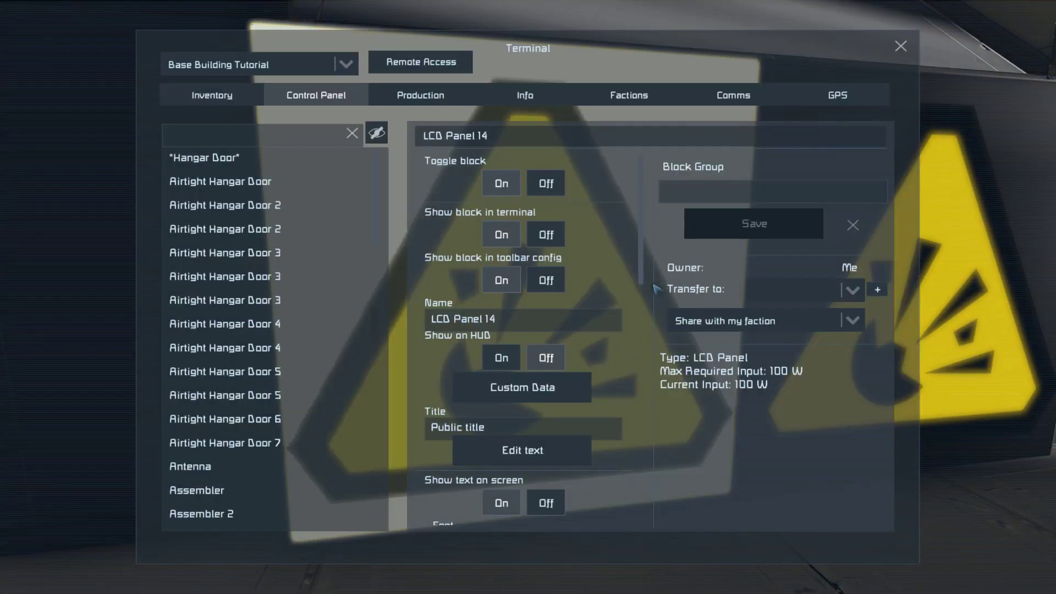
scroll(649, 379, down, 5)
scroll(638, 353, down, 2)
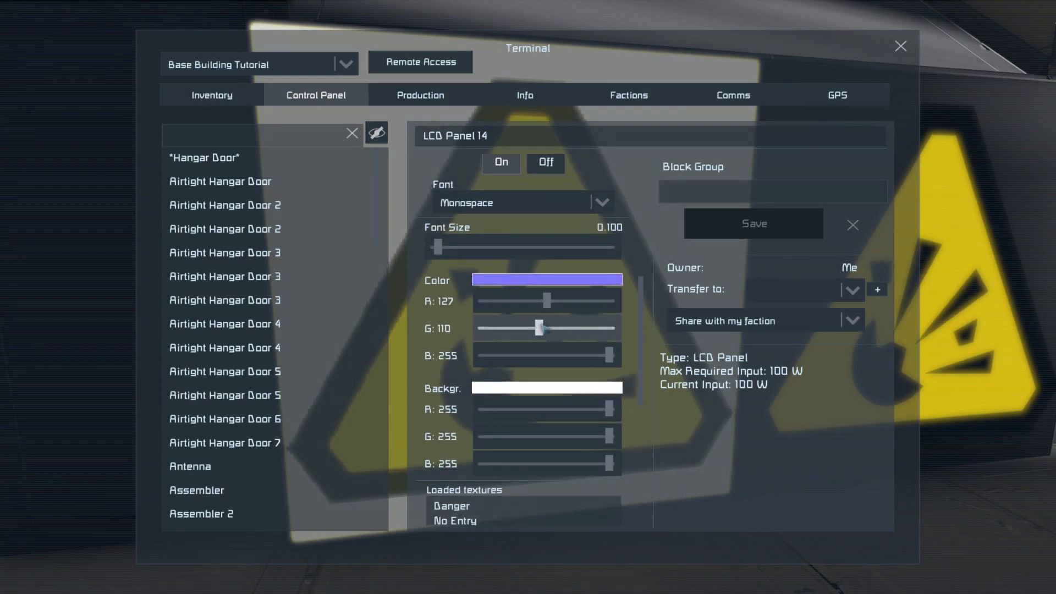
drag(541, 328, 546, 329)
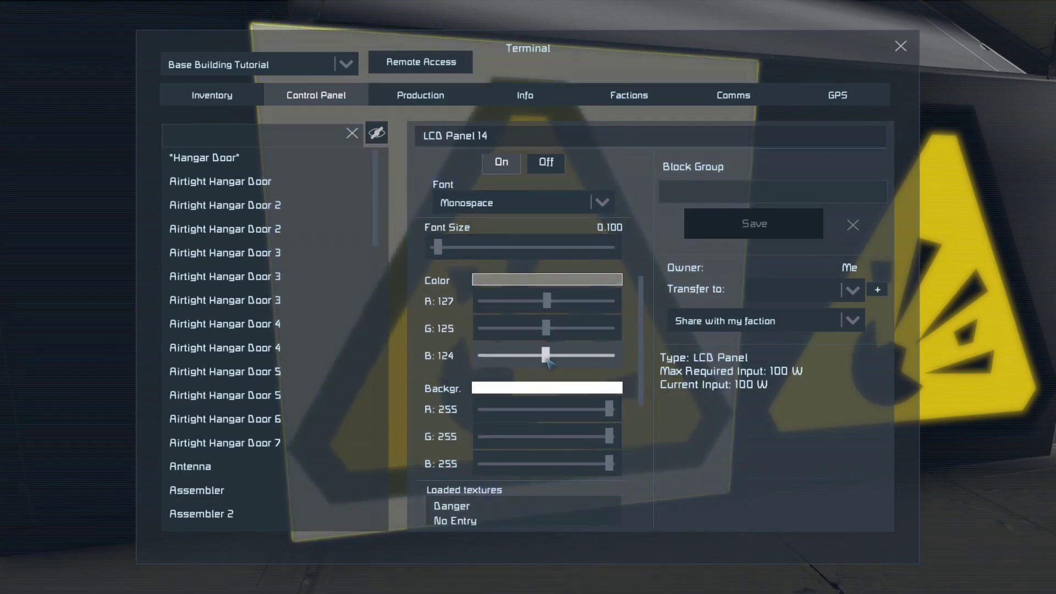
key(Escape)
Compare the brightness of the recoloured white explosive panel with the black one from a distance and closer up
key(s)
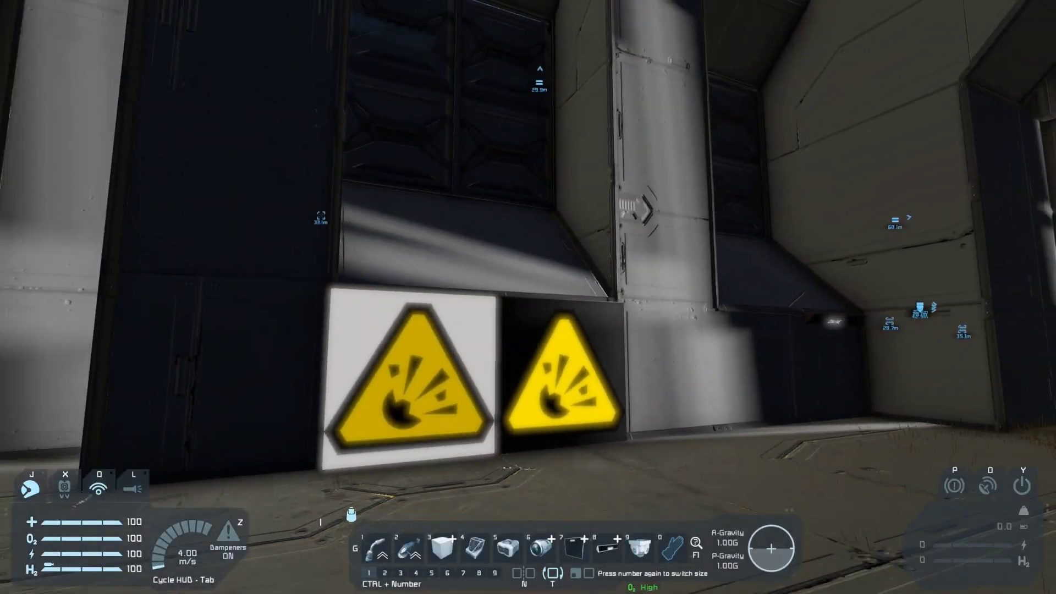
key(w)
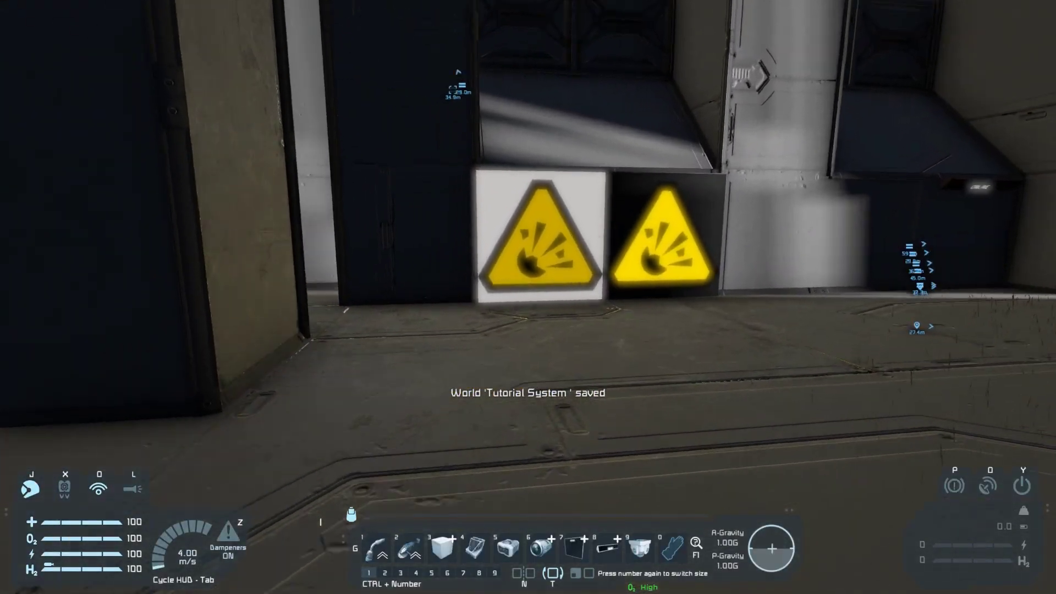
key(w)
key(w)
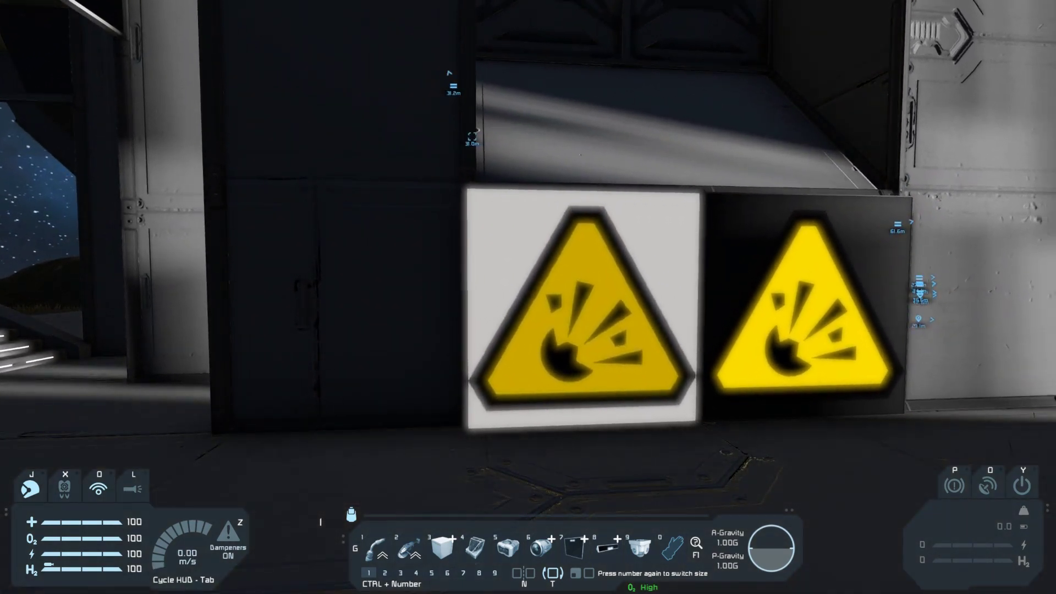
key(w)
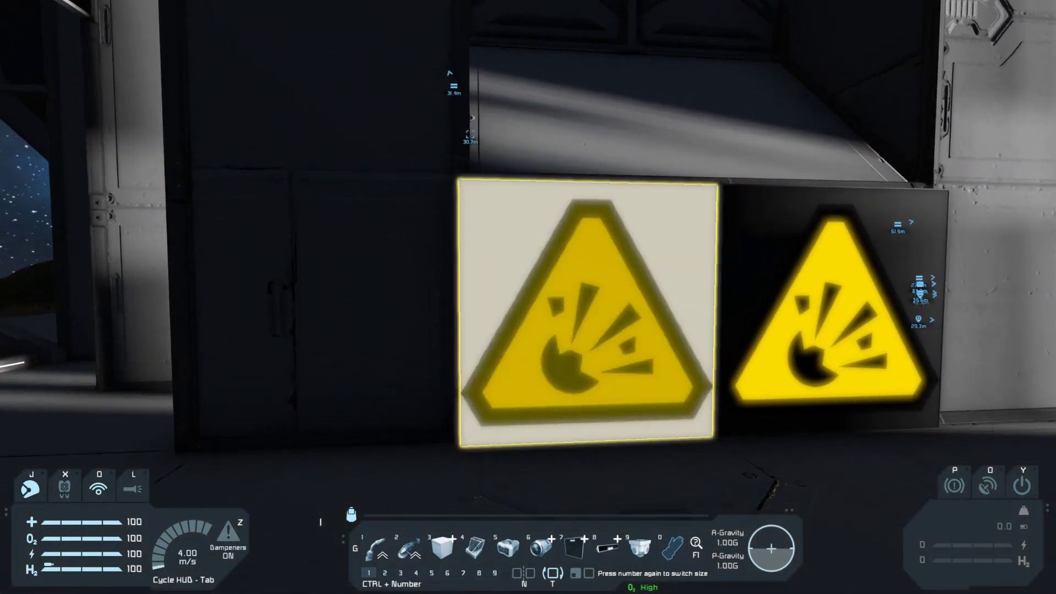
Set LCD Panel 14's background colour to black by lowering red, green and blue to their minimum, and step back from it
key(k)
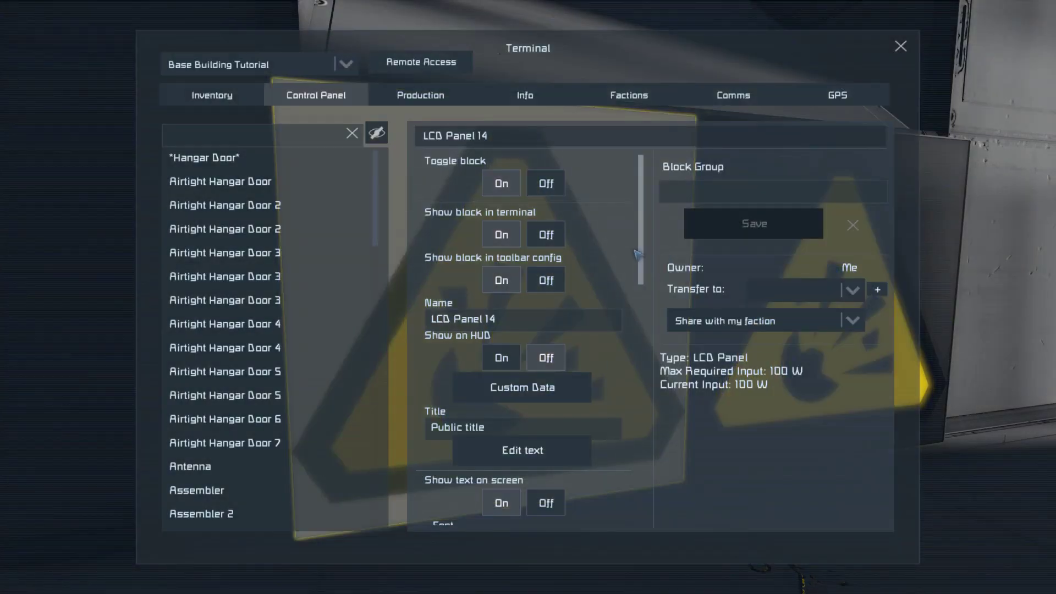
drag(640, 255, 637, 398)
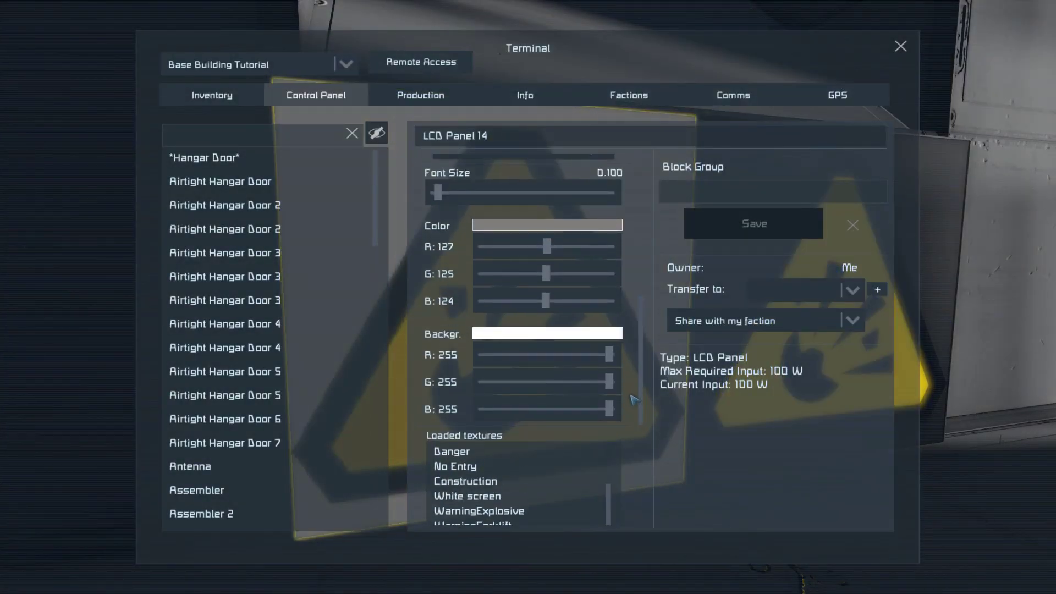
click(484, 355)
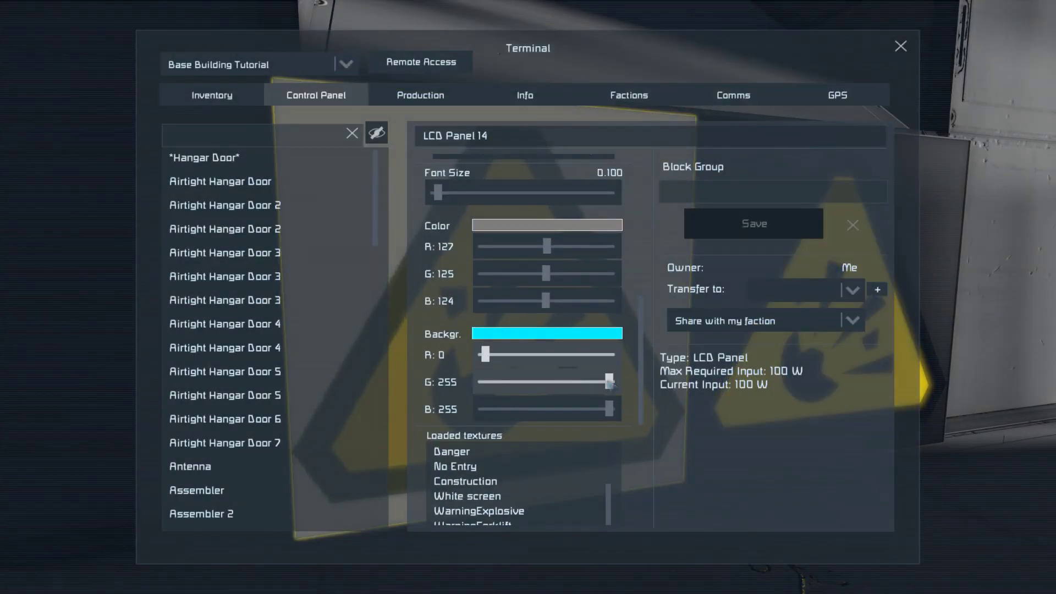
click(496, 381)
click(484, 408)
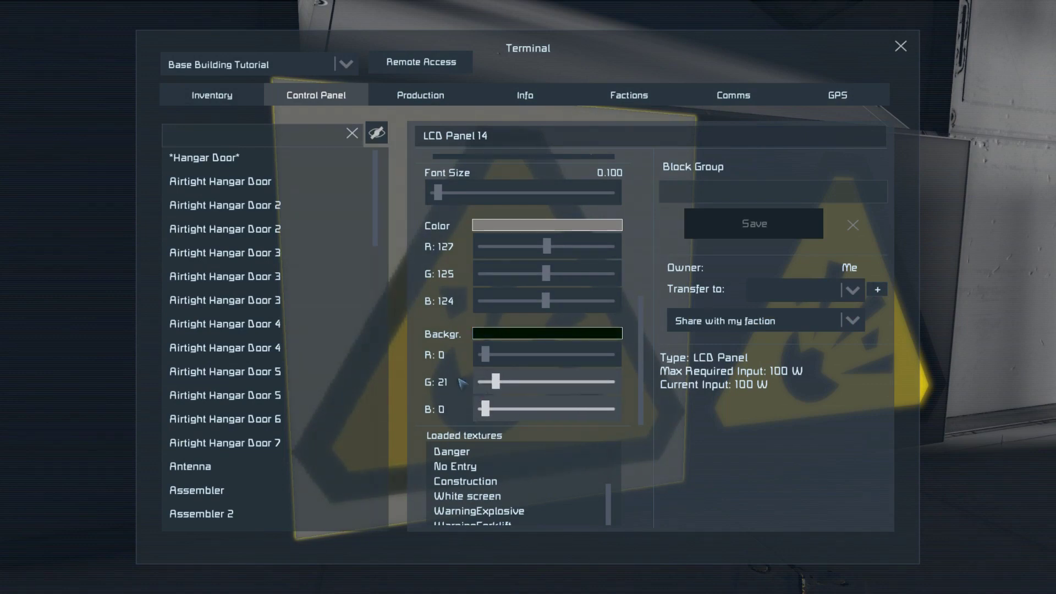
drag(496, 382, 480, 381)
key(Escape)
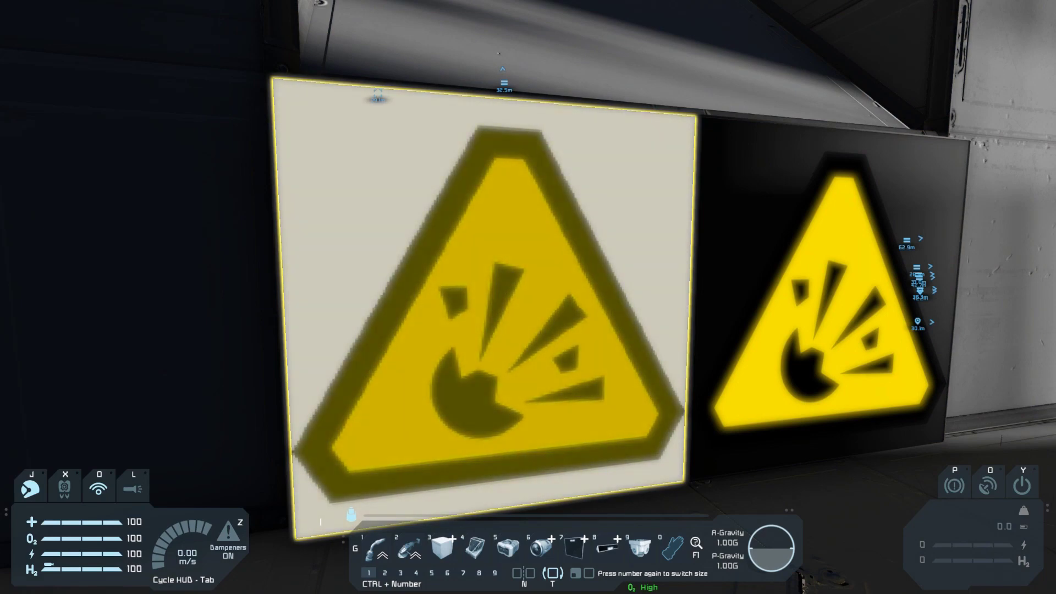
key(s)
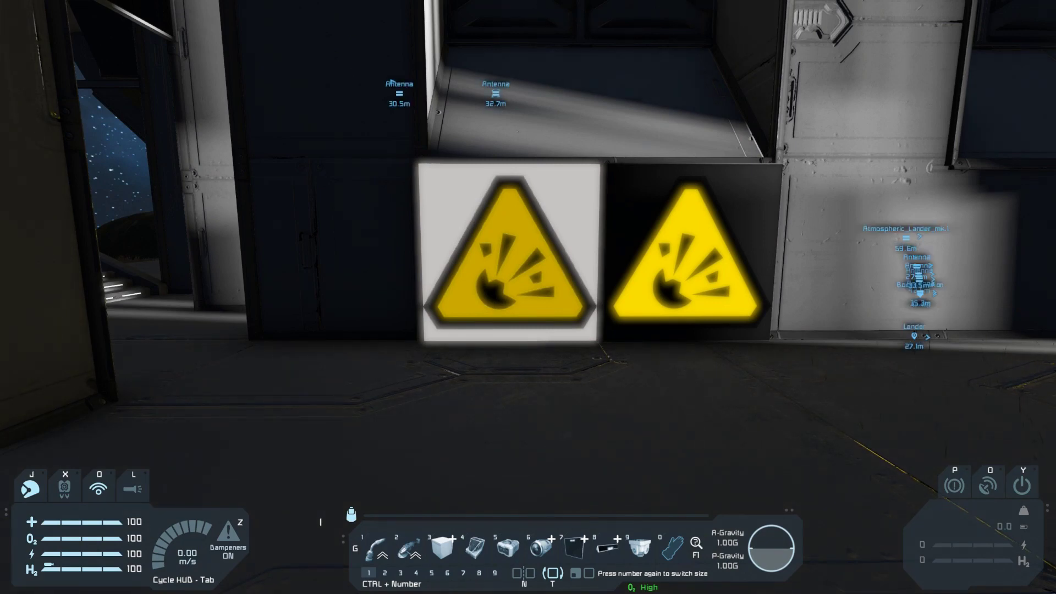
Switch to File Explorer, open the Desktop's SEImage2LCD folder and launch SEImage2LCD.exe, placing its window clear of the image files
key(super)
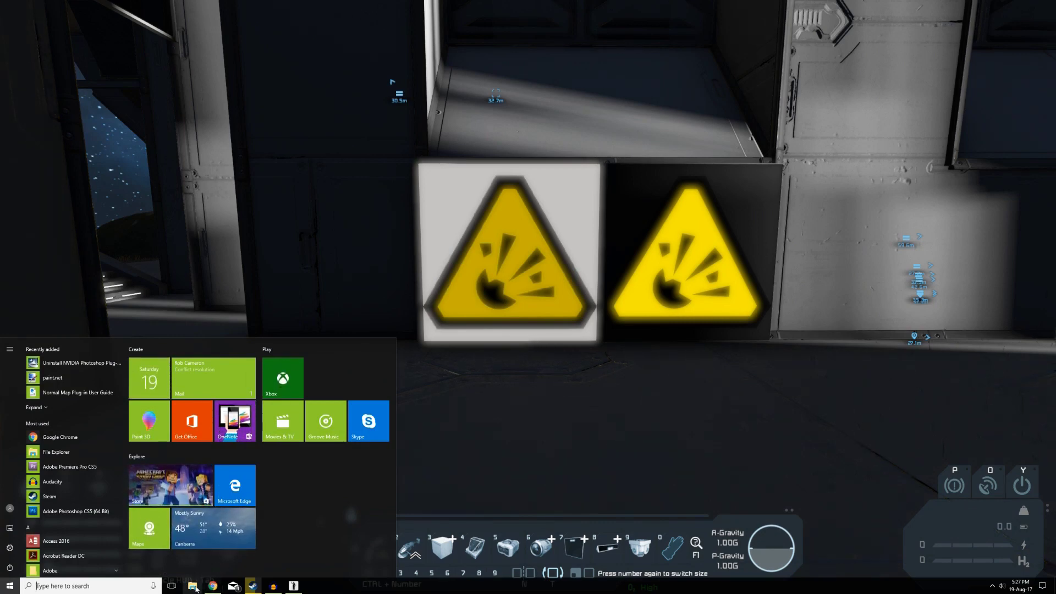
click(192, 587)
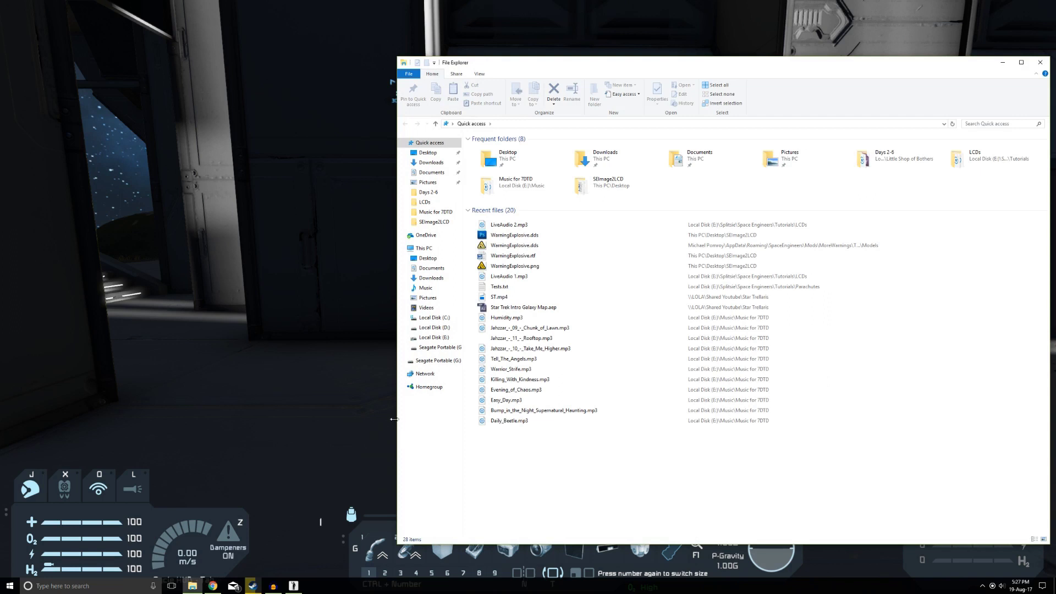
click(438, 261)
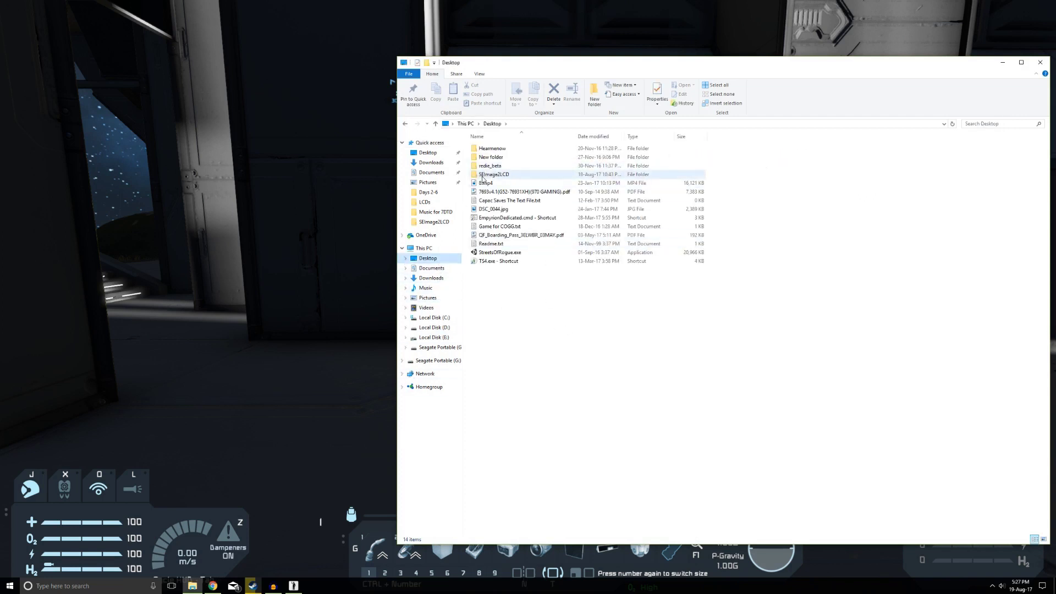
mouse_move(487, 179)
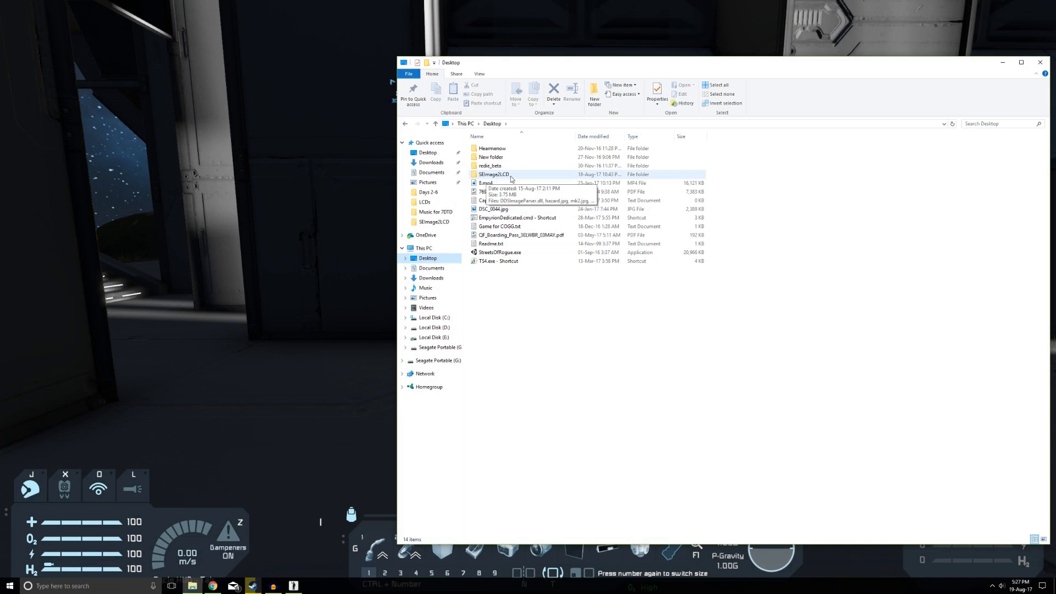
double_click(512, 178)
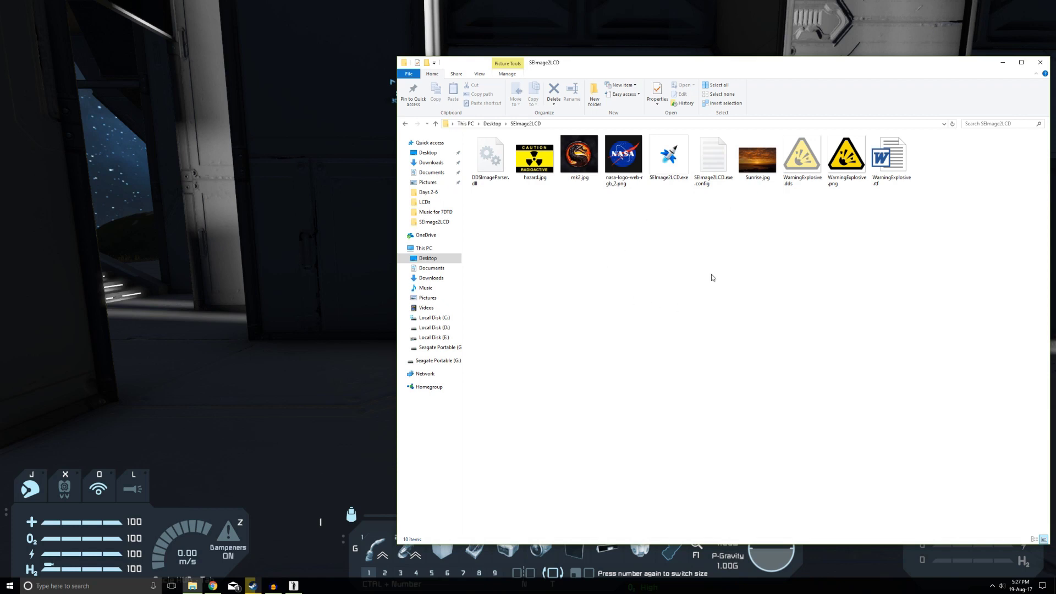
double_click(664, 174)
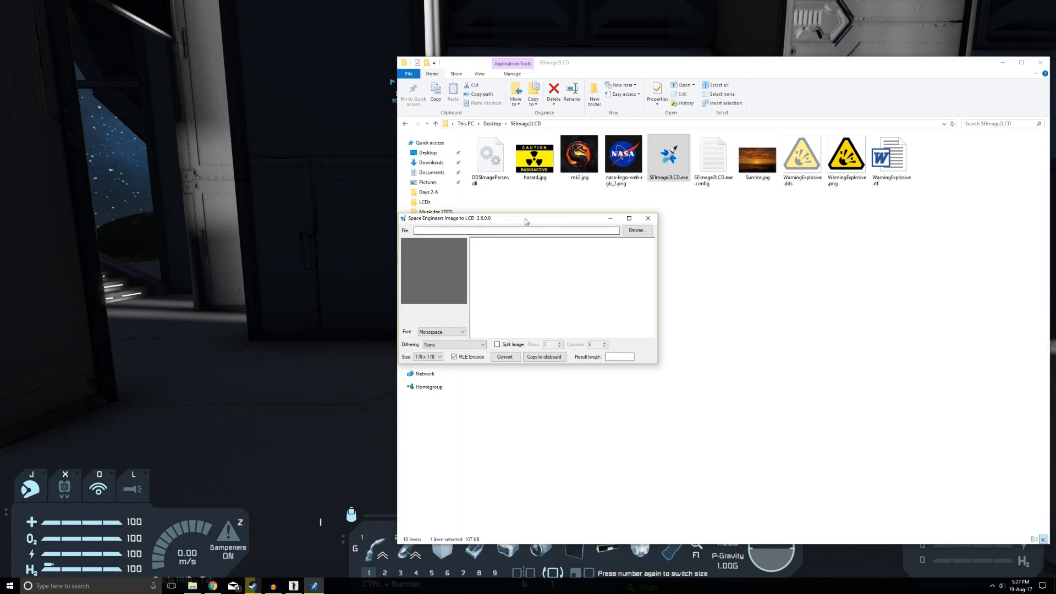
drag(525, 219, 298, 262)
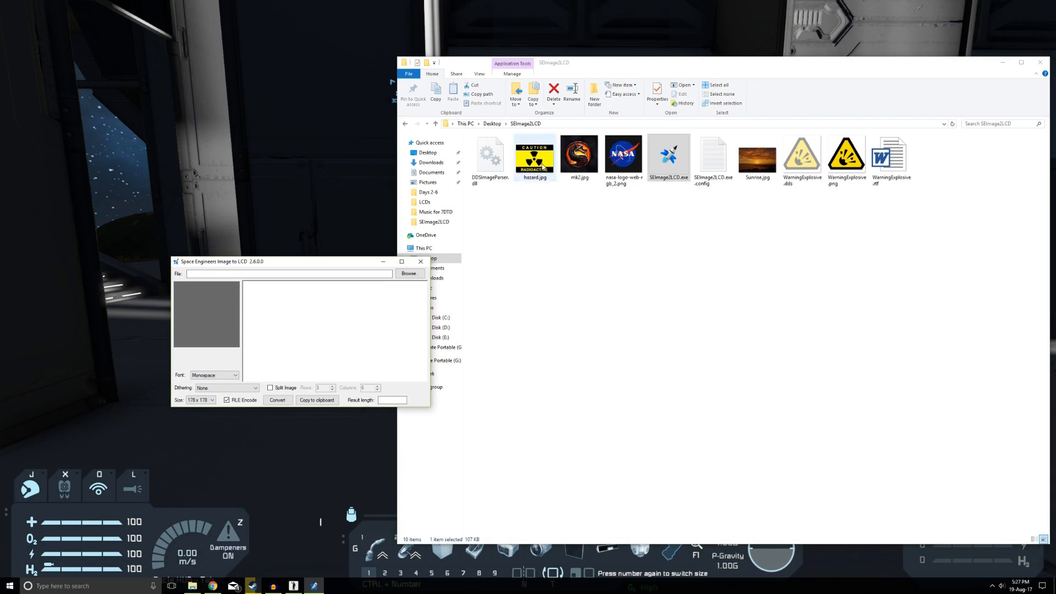
Load hazard.jpg from the SEImage2LCD folder into the converter and convert it at 178 x 178 with RLE Encode off
drag(542, 166, 258, 277)
click(409, 274)
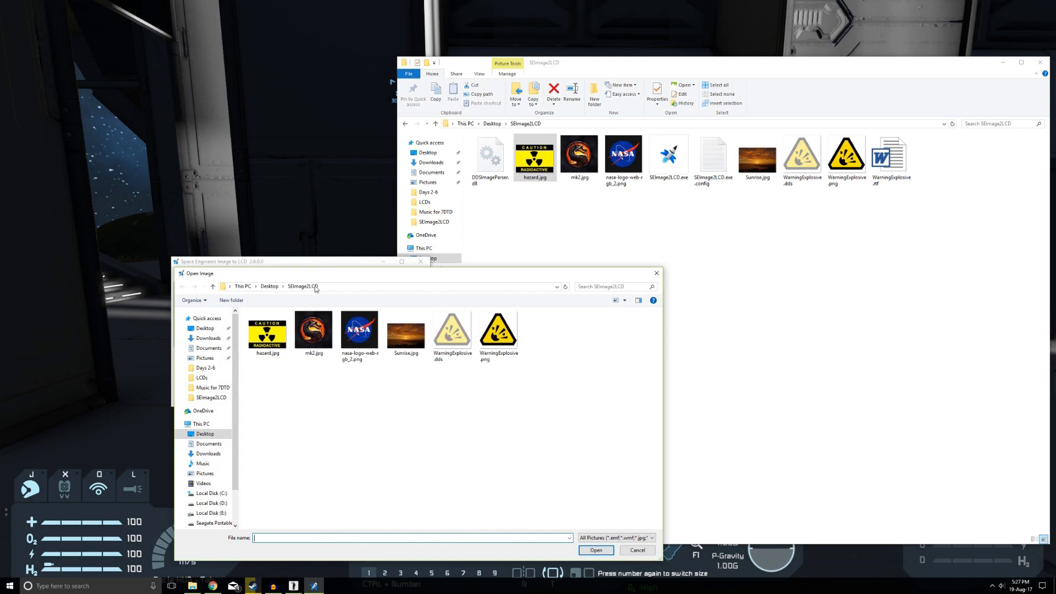
click(265, 333)
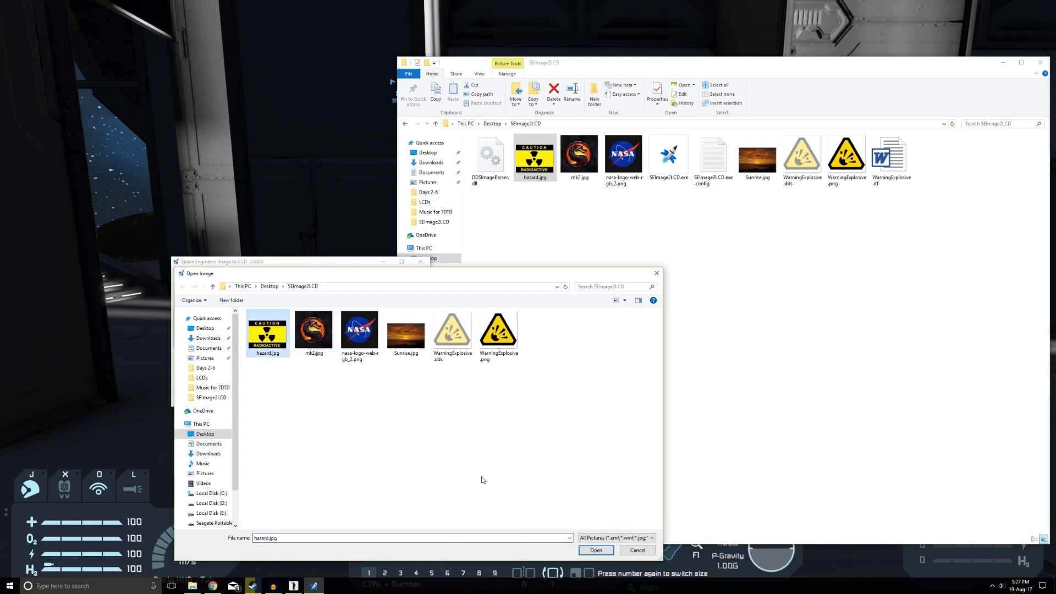
click(600, 551)
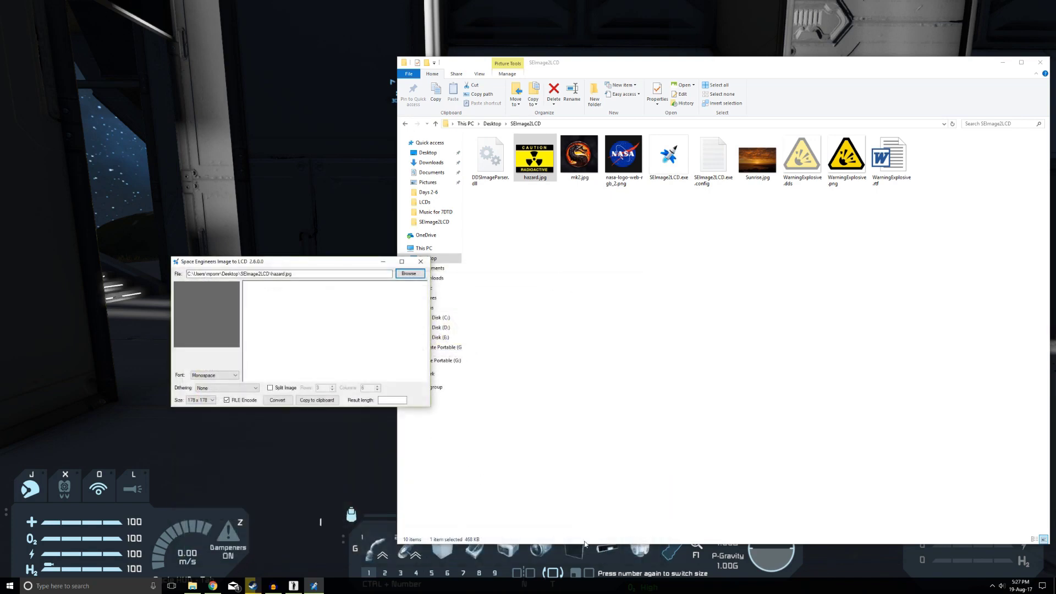
click(227, 402)
click(287, 405)
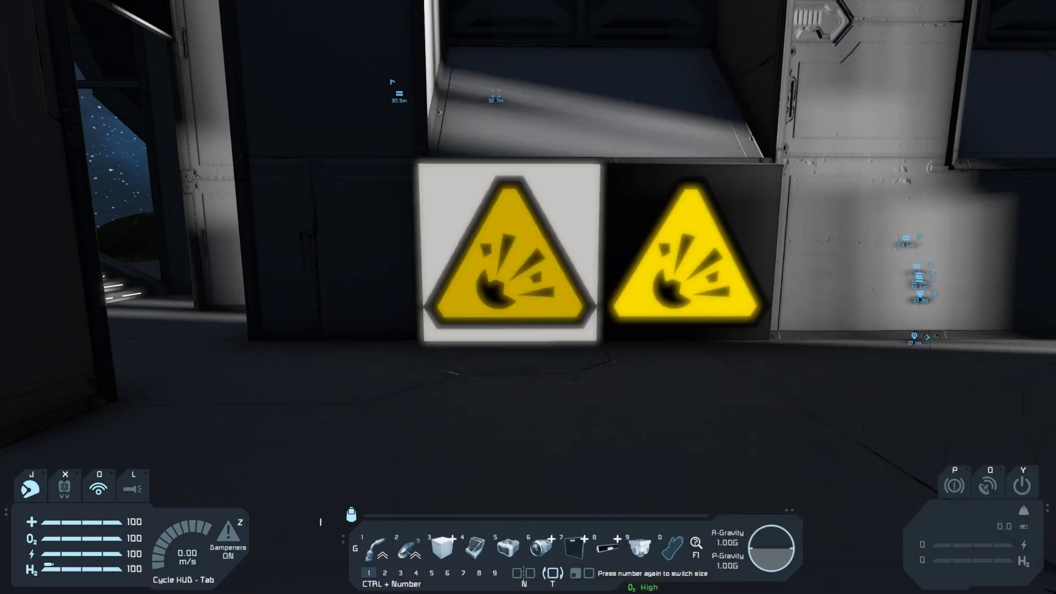
Place a large-grid LCD Panel directly right of the black explosive warning panel and open its control panel settings
key(w)
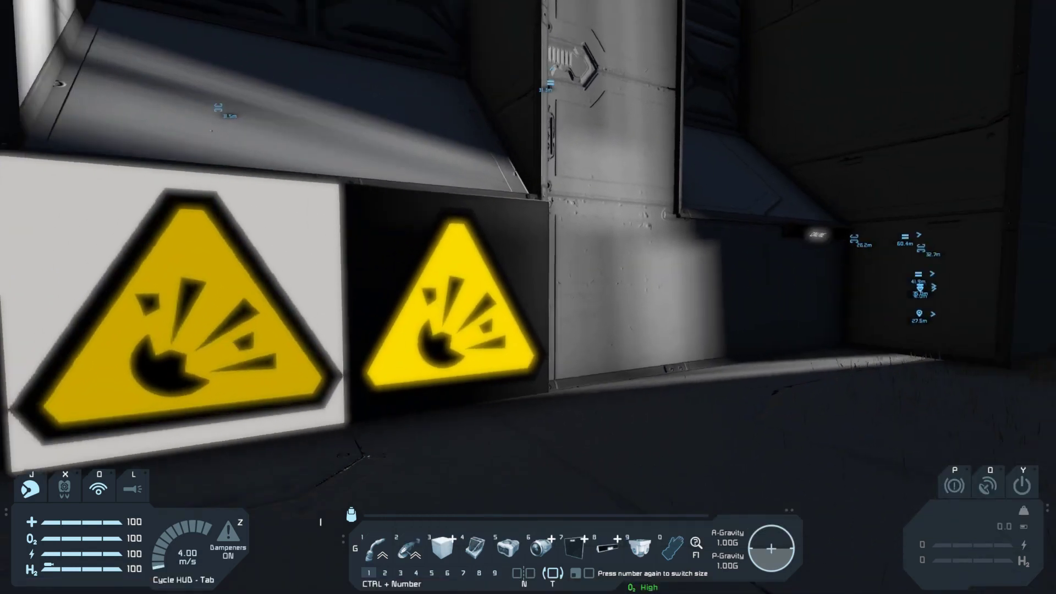
key(d)
key(7)
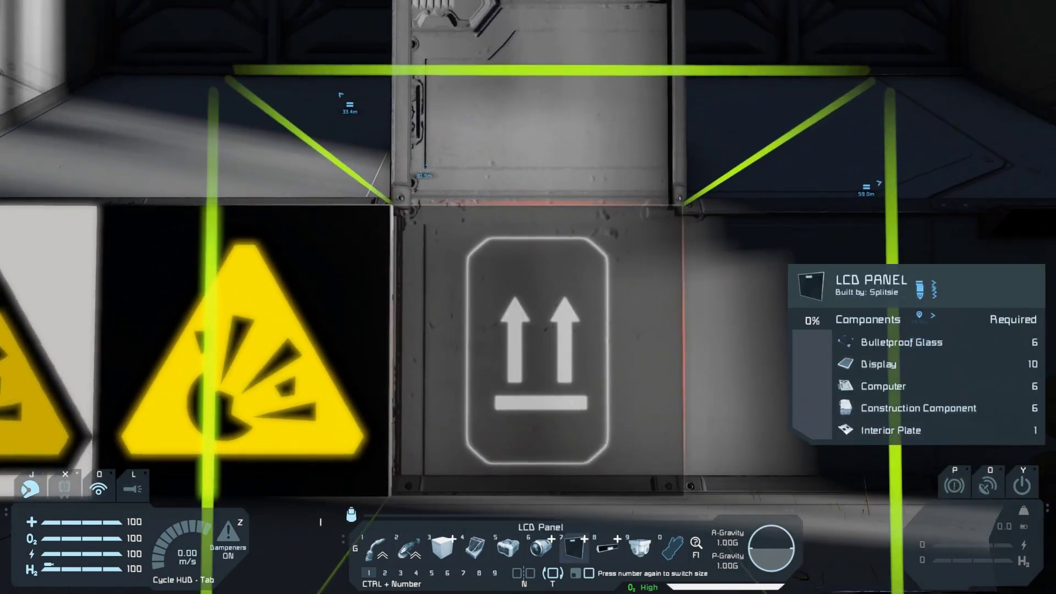
click(528, 297)
key(s)
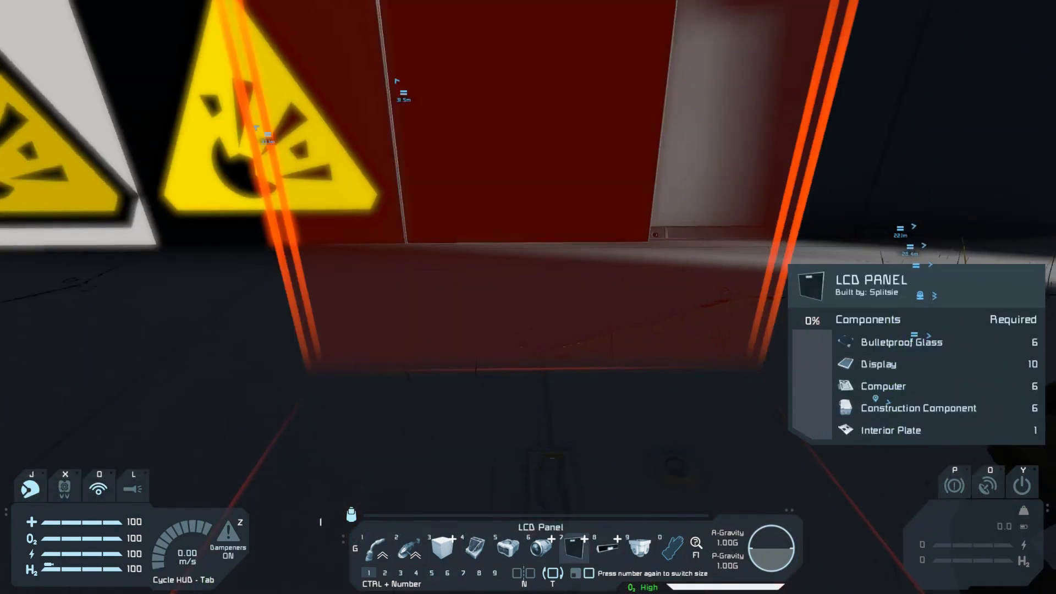
key(k)
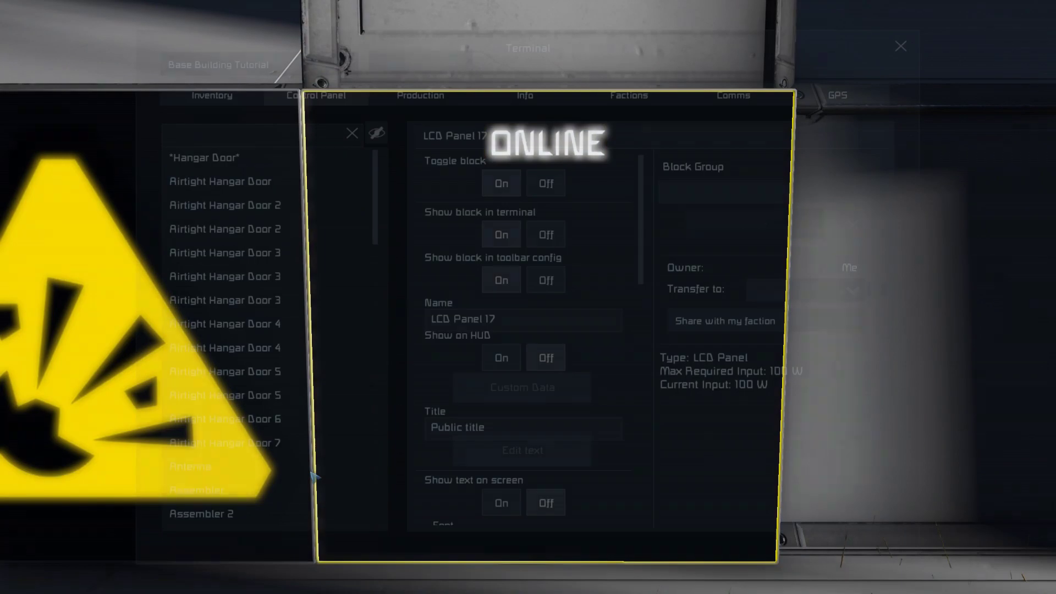
Paste the converted hazard image into LCD Panel 17's public text and confirm it
scroll(649, 250, down, 2)
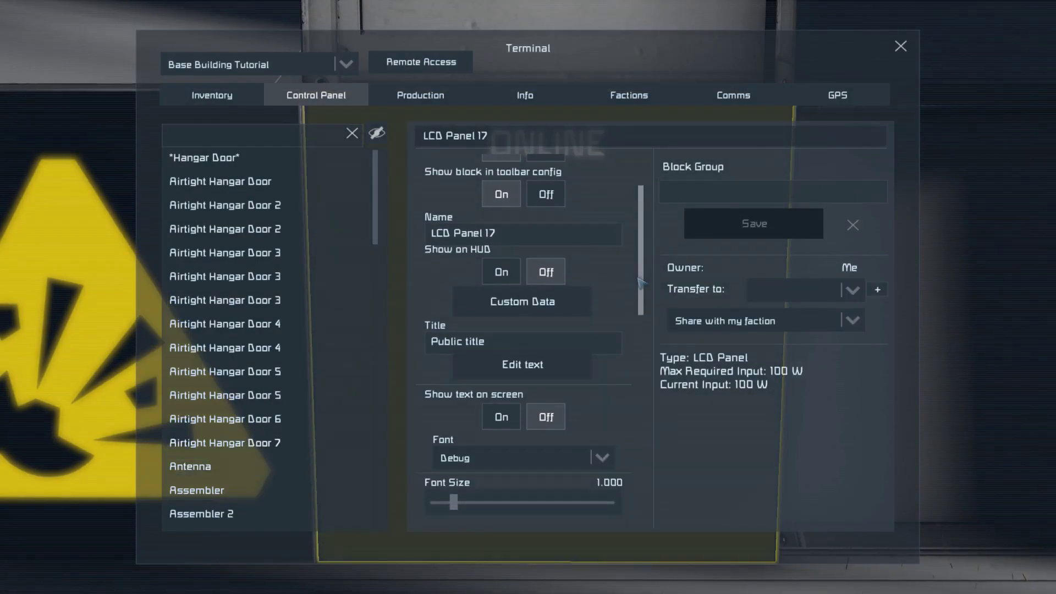
click(510, 364)
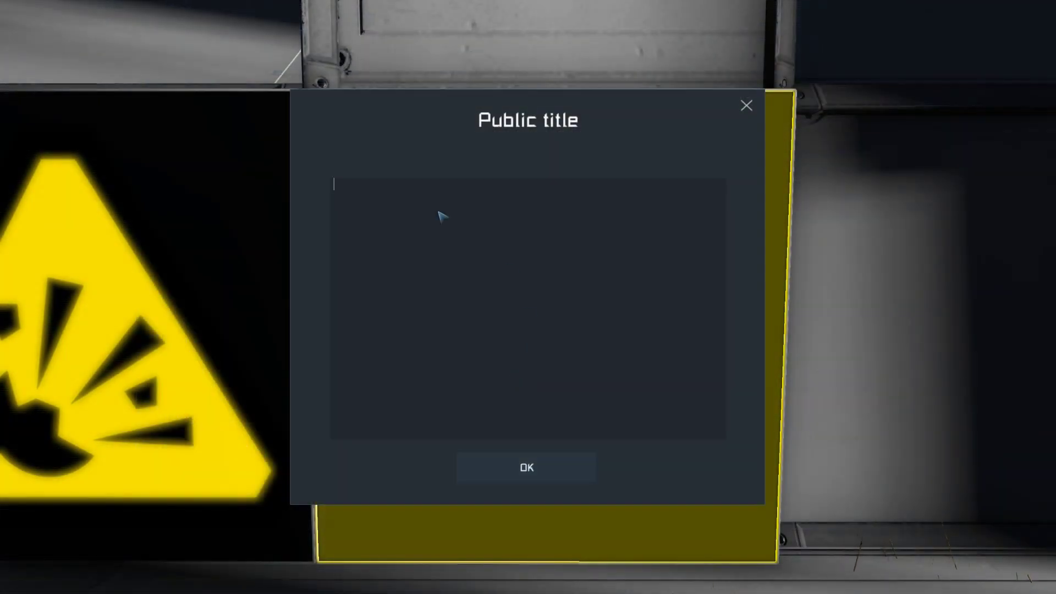
key(ctrl+v)
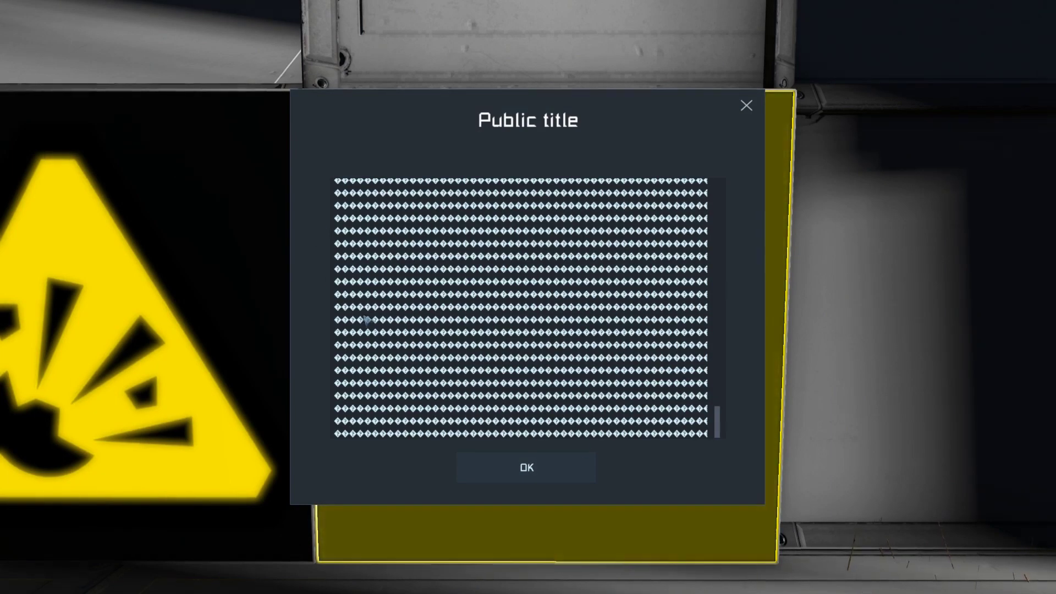
click(509, 470)
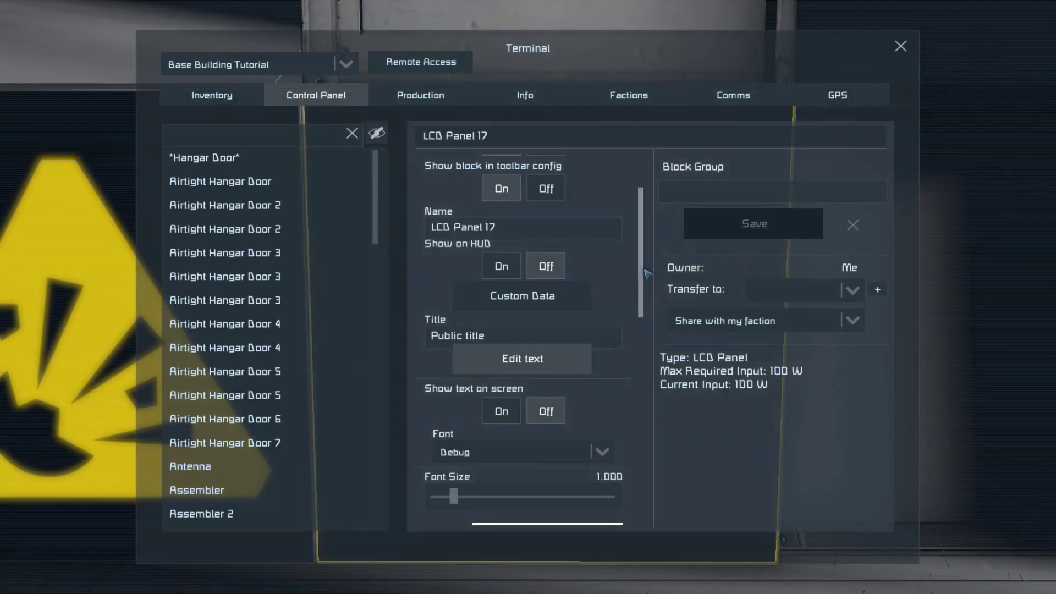
Show LCD Panel 17's text on screen with the Monospace font at size 0.100, and leave the terminal
drag(642, 264, 642, 294)
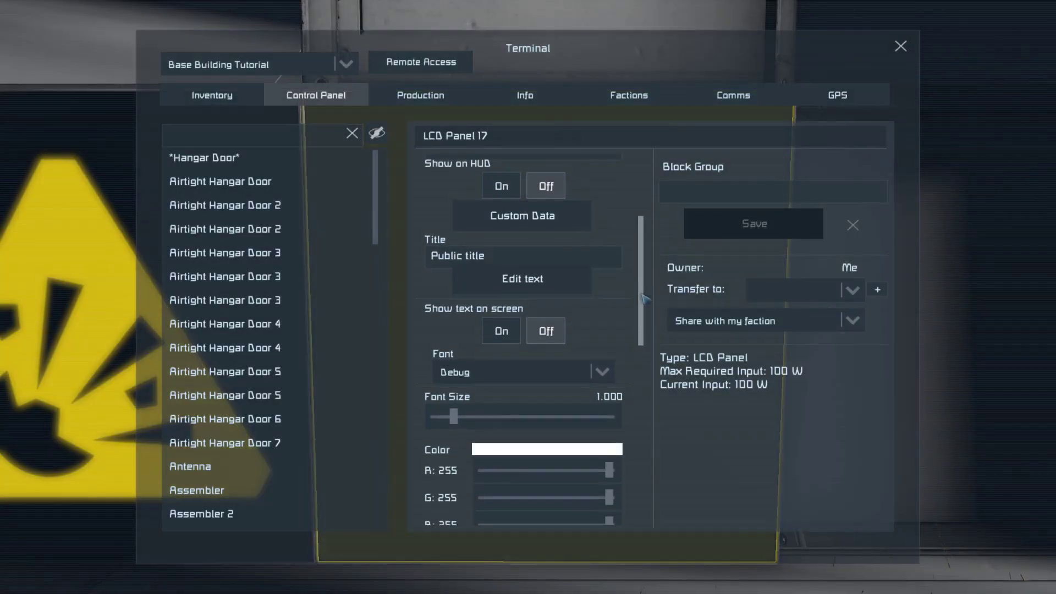
click(501, 330)
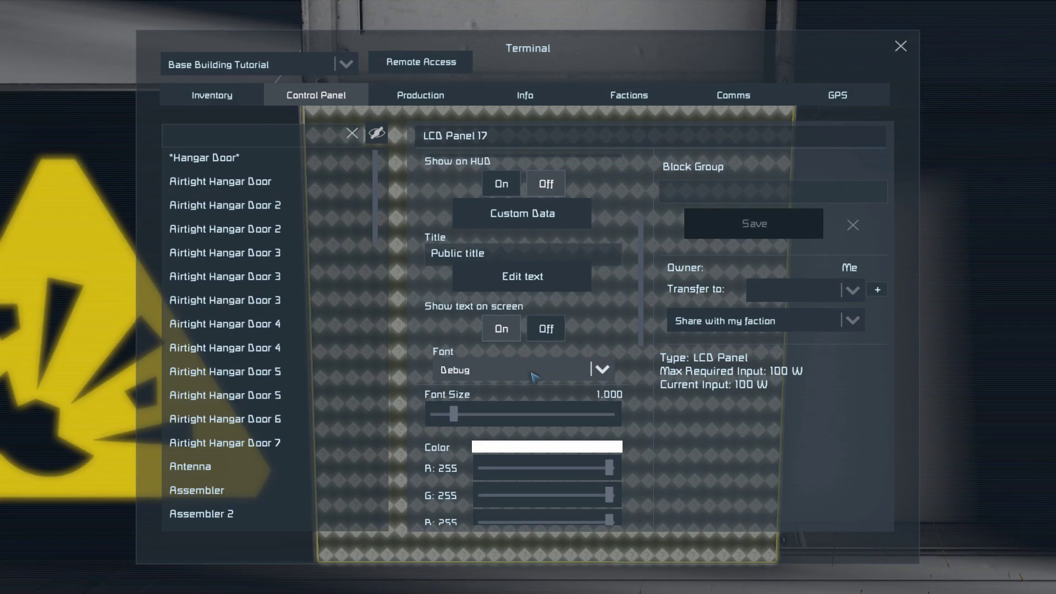
click(536, 377)
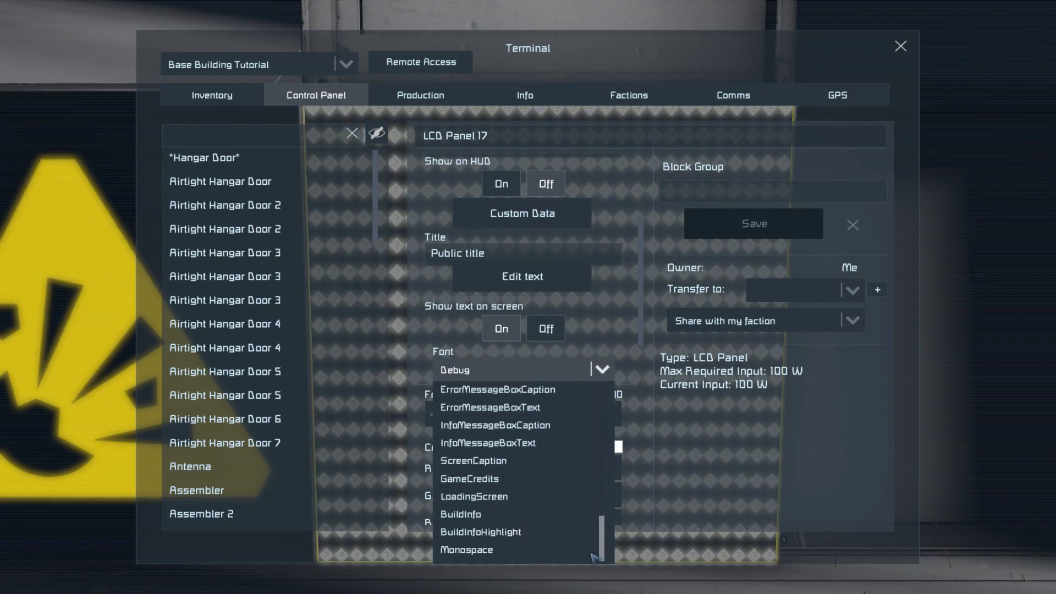
click(471, 551)
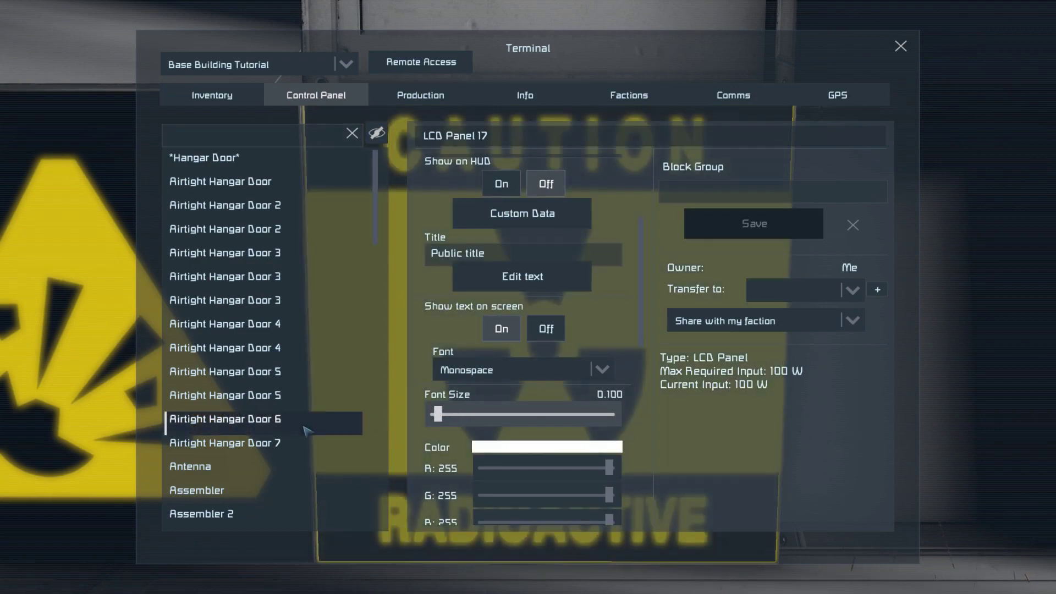
click(901, 46)
key(s)
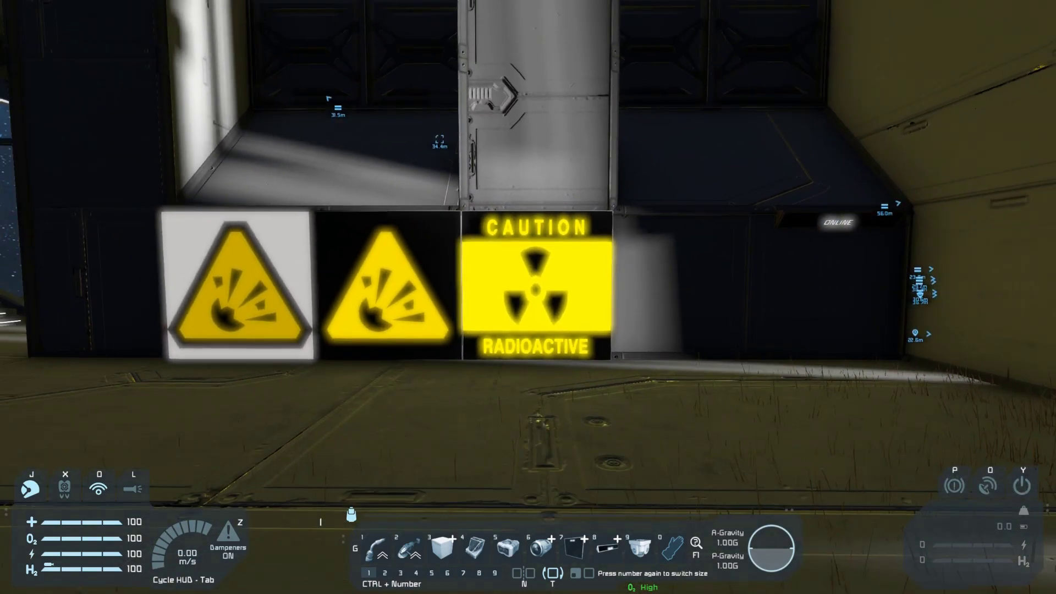
Place a large-grid Text Panel directly right of the radioactive caution sign, rotated so its arrows point up
key(w)
key(d)
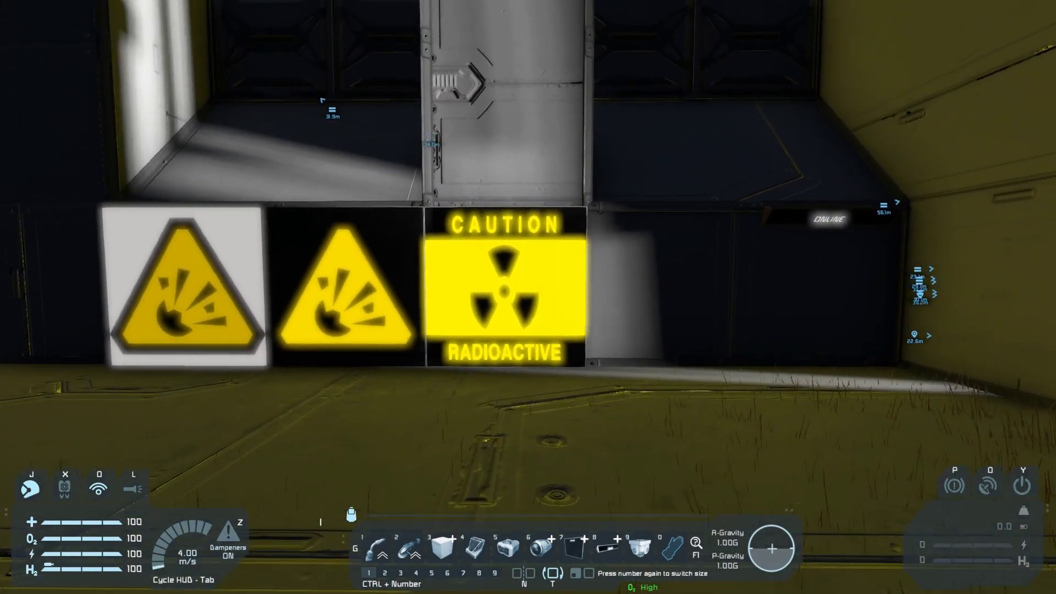
key(d)
key(w)
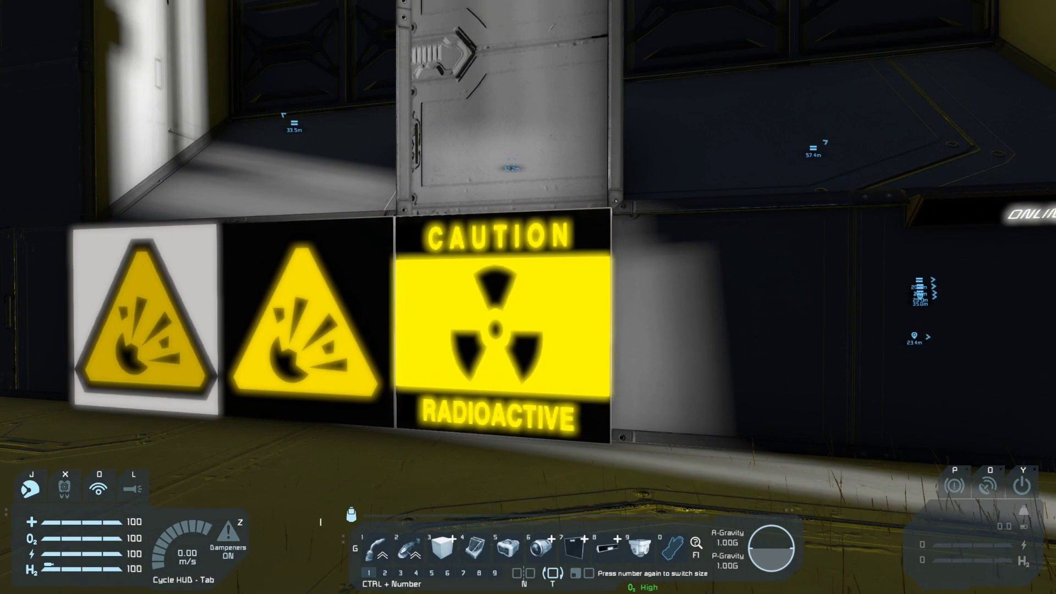
key(w)
key(s)
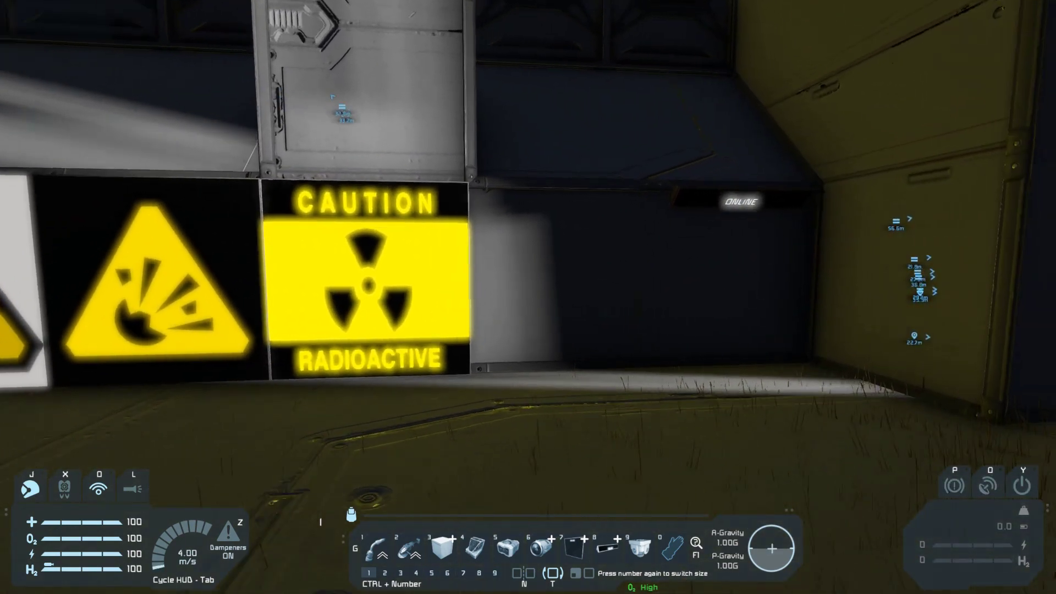
key(7)
key(7)
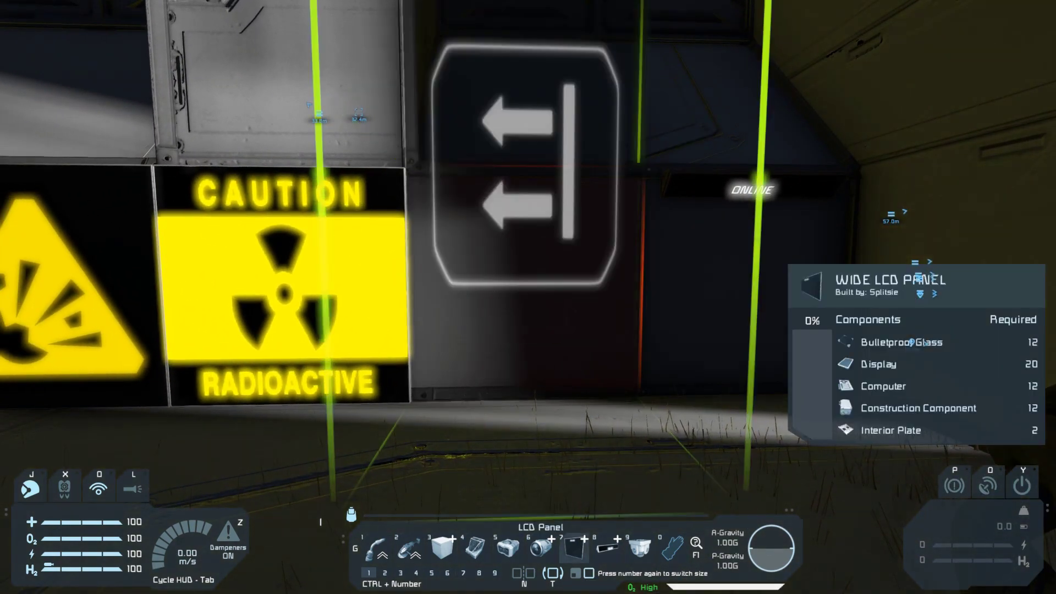
key(7)
key(Page_Up)
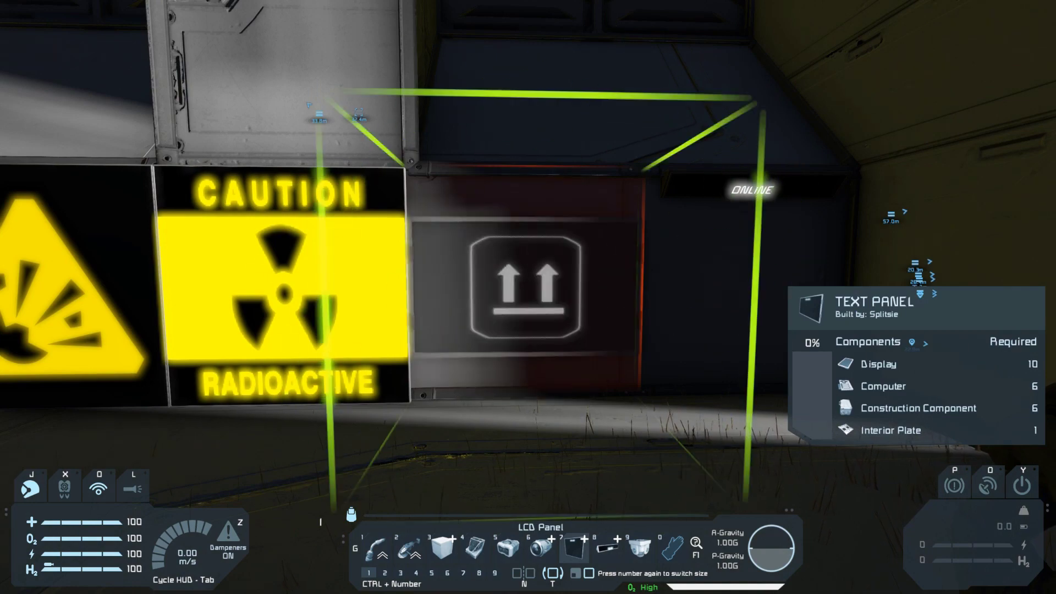
click(528, 297)
key(0)
key(w)
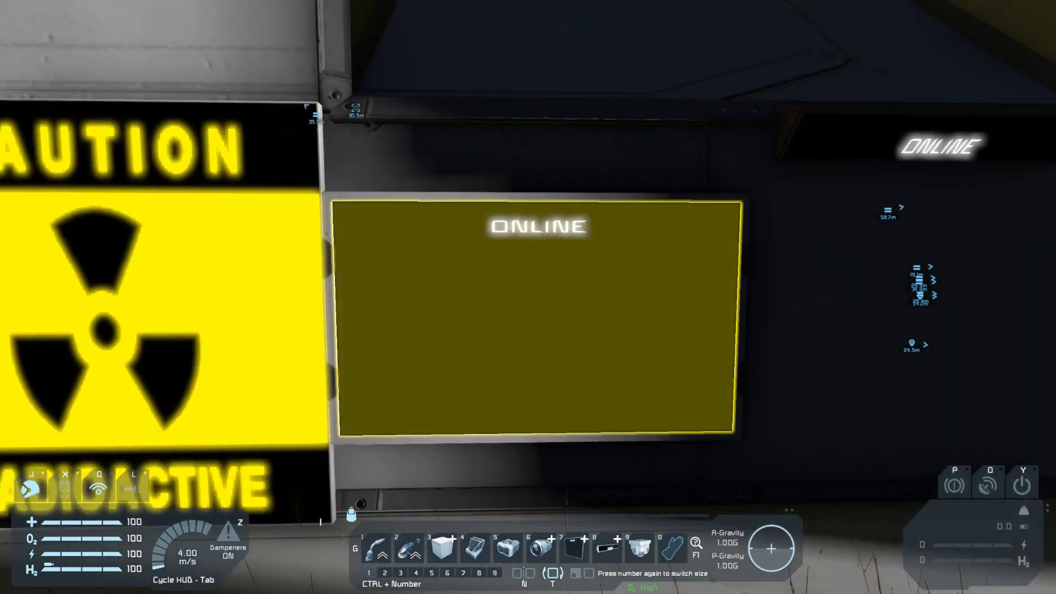
Paste the converted image into Text panel 3's text and show it on screen in Monospace at font size 0.100
key(k)
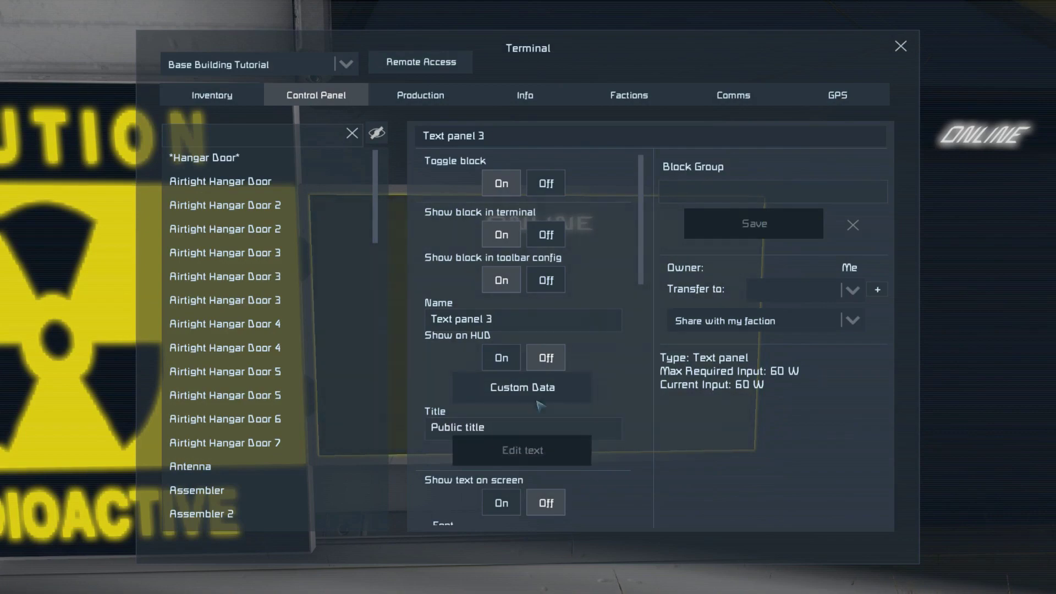
click(523, 450)
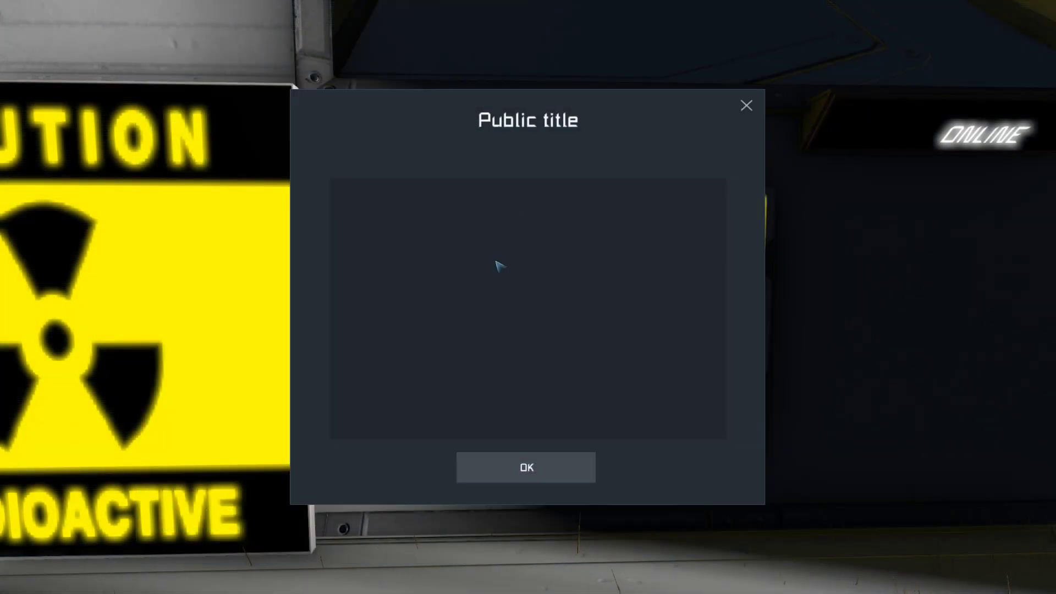
click(517, 468)
drag(643, 286, 651, 335)
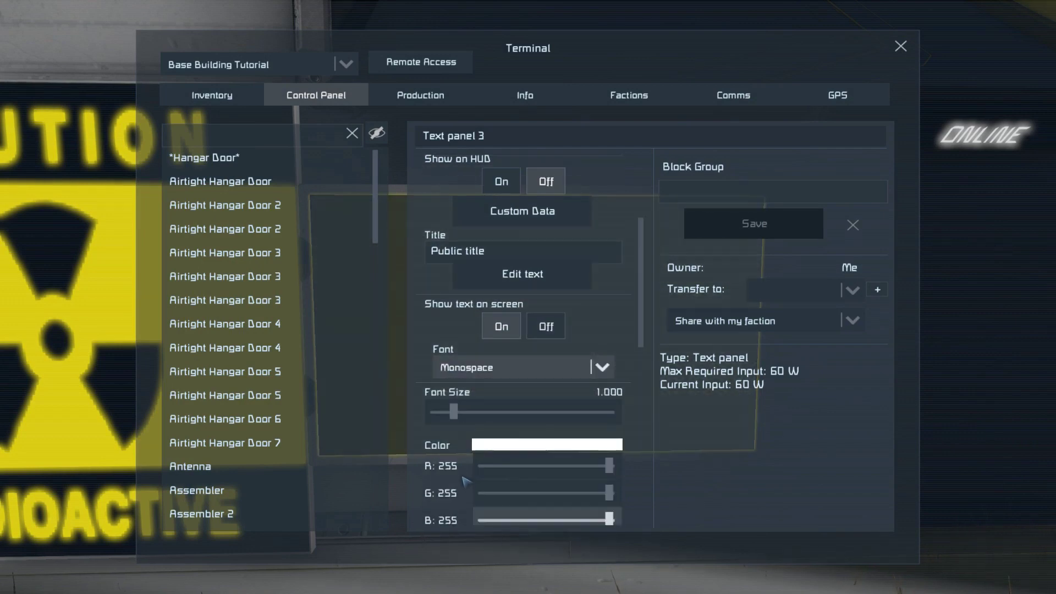
key(Escape)
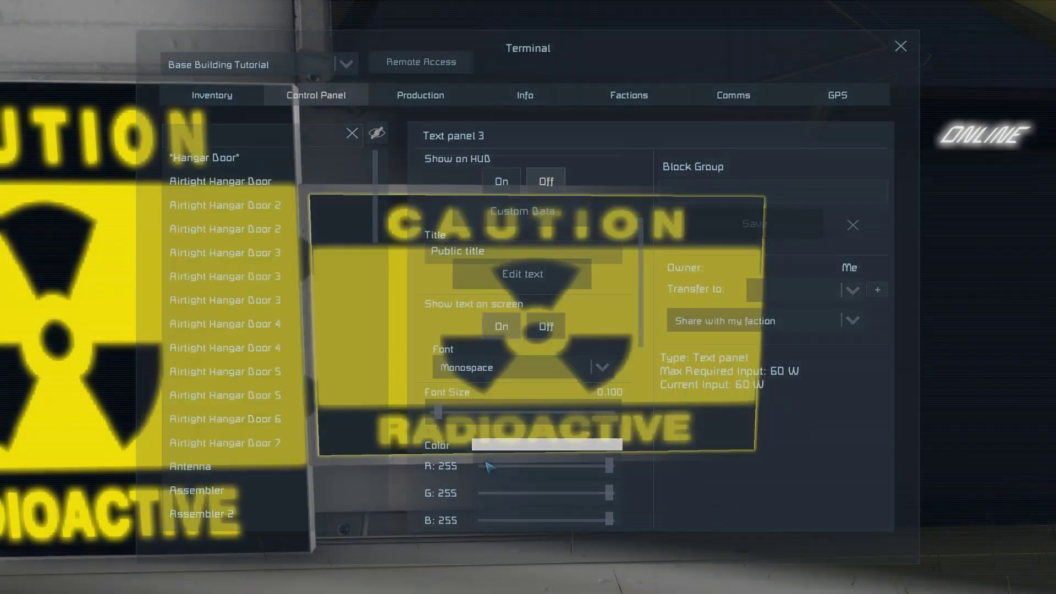
Compare the radioactive sign on the new text panel with the one on the full-size LCD panel beside it
key(s)
key(d)
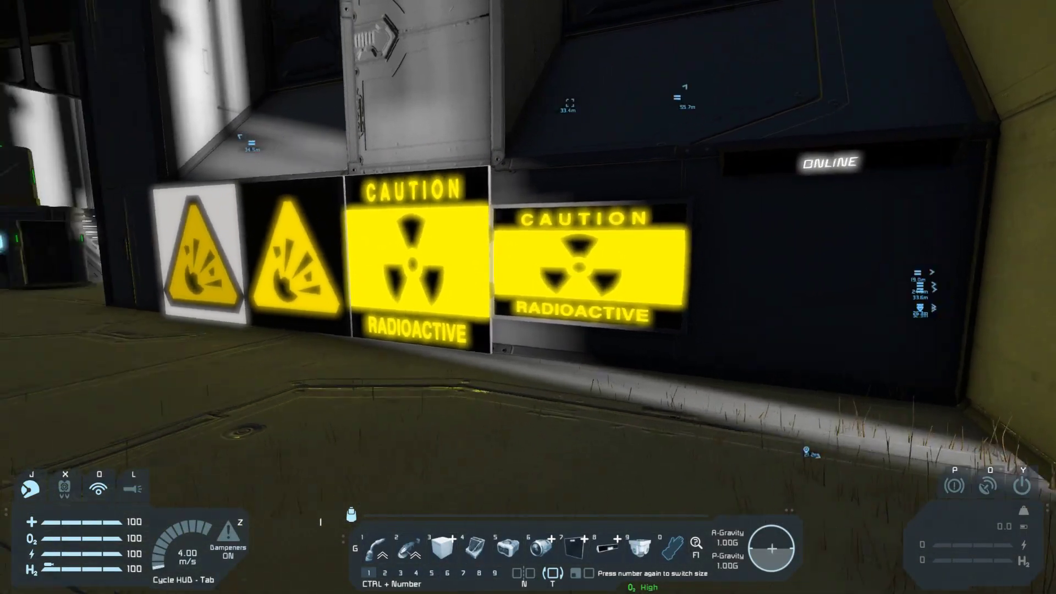
key(w)
key(a)
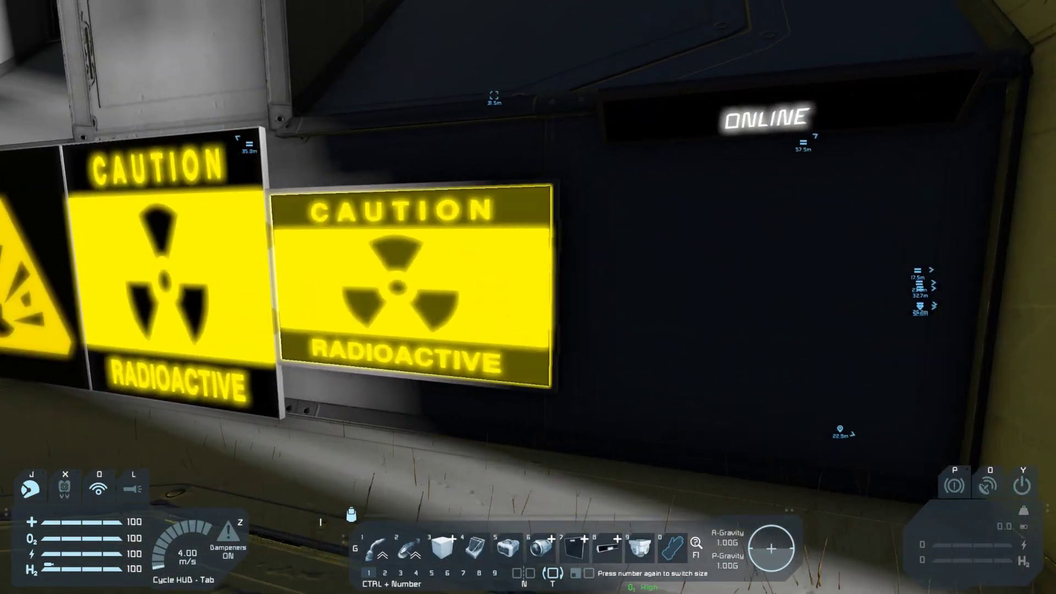
key(s)
key(a)
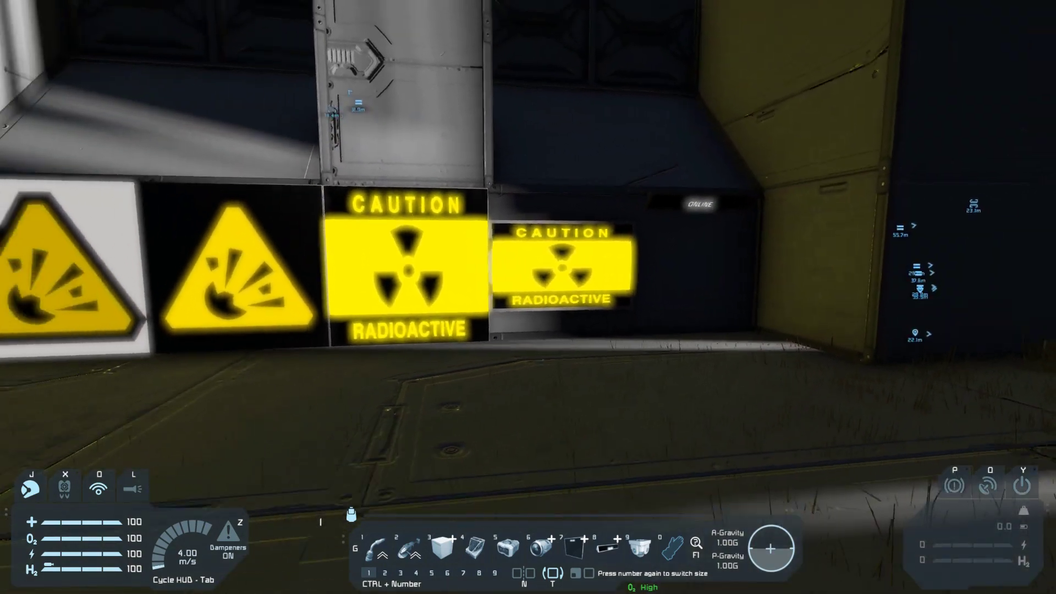
key(d)
key(s)
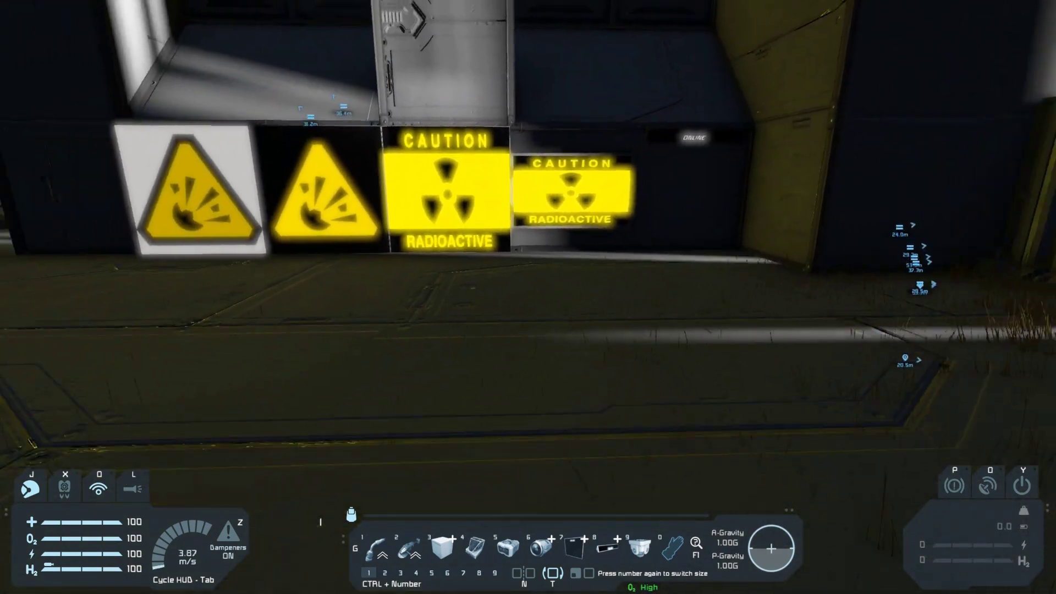
Place a Wide LCD Panel flat on the floor in front of the wall-mounted panels
key(7)
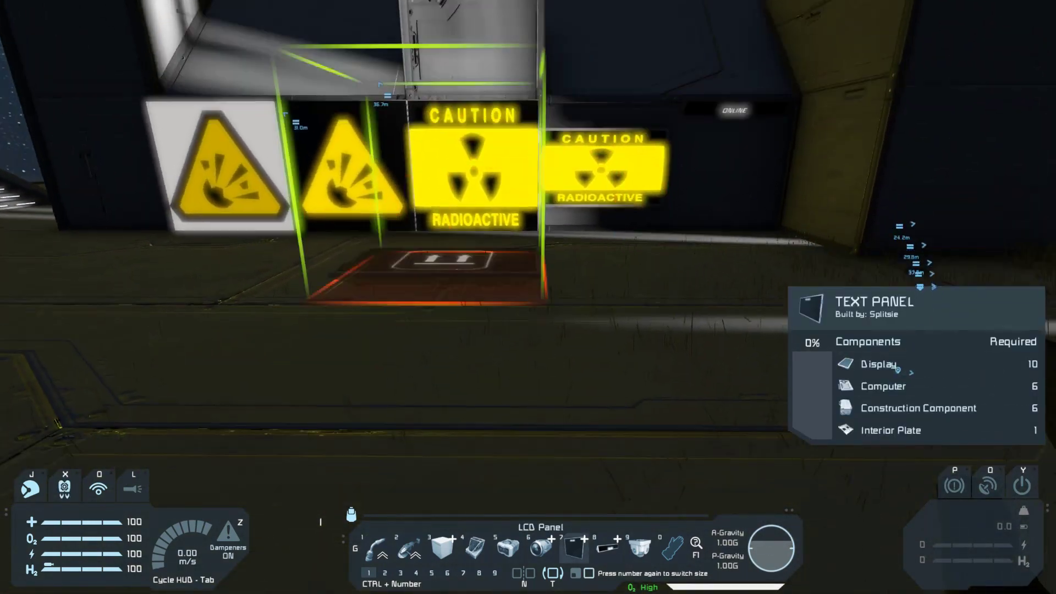
key(7)
key(w)
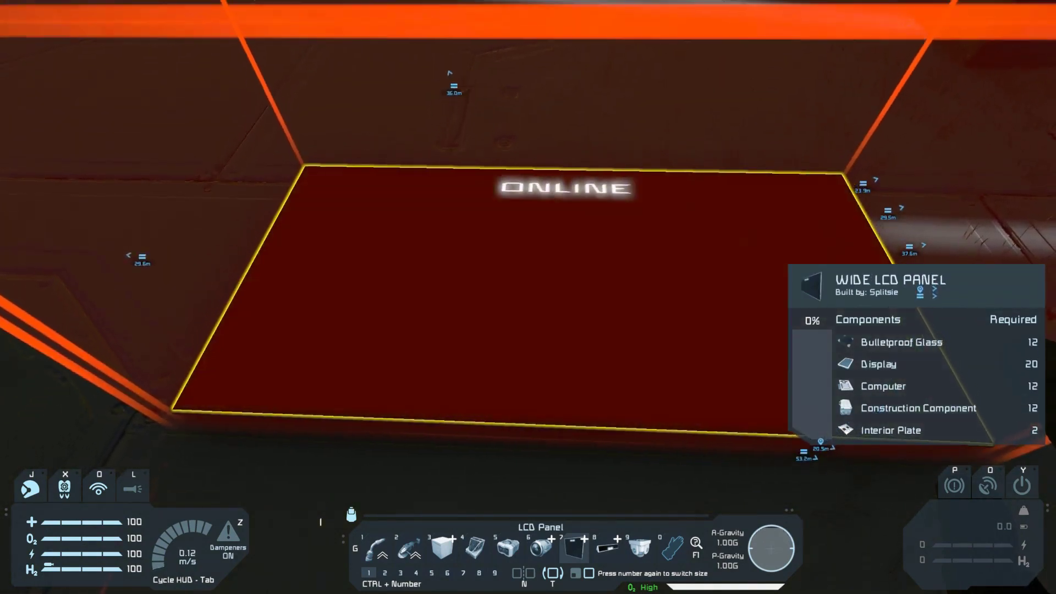
key(0)
key(w)
Paste the converted image into Wide LCD panel 3's public text and turn on showing text on screen
key(k)
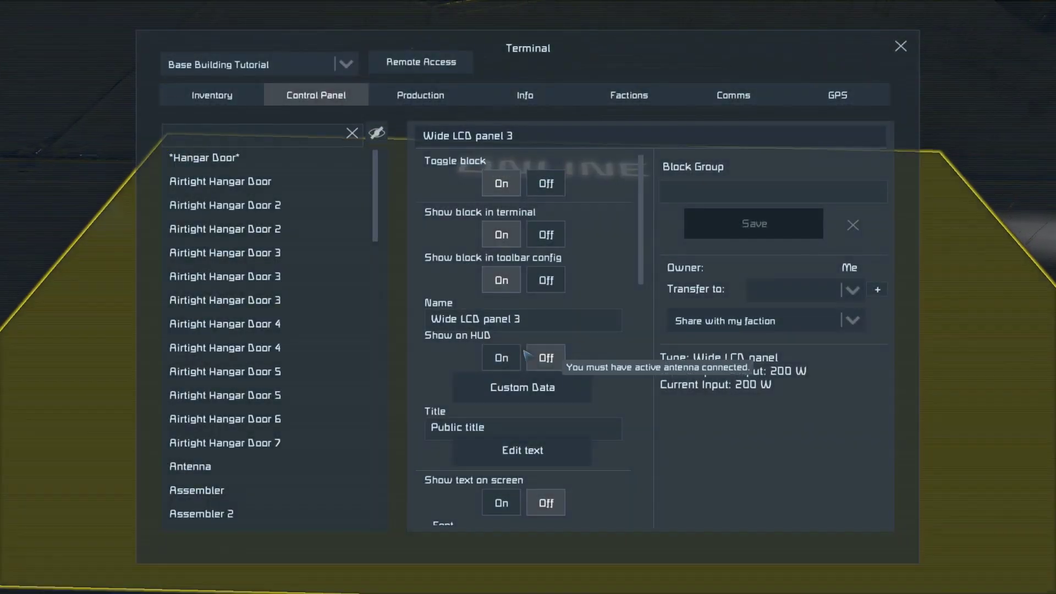
click(589, 448)
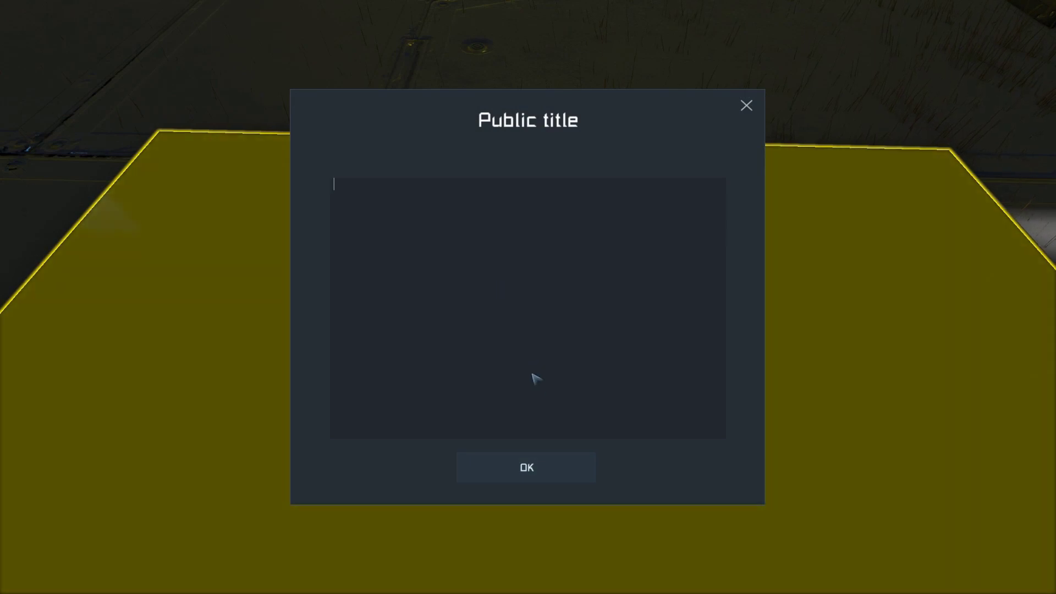
key(ctrl+v)
click(532, 466)
scroll(632, 283, down, 4)
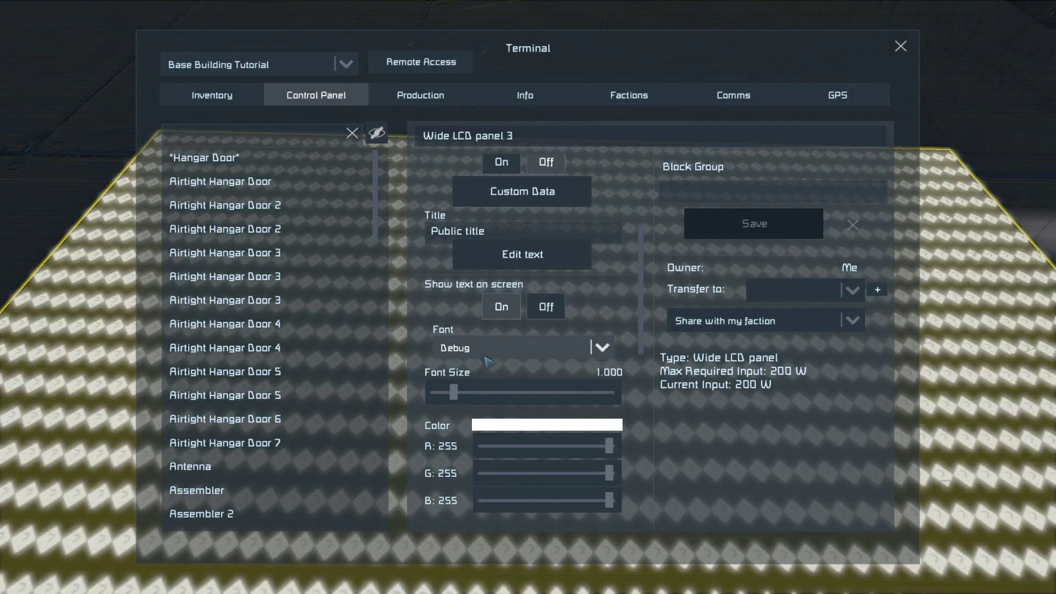
Set Wide LCD panel 3's font to Monospace and its font size to 0.100, and leave the terminal
click(602, 348)
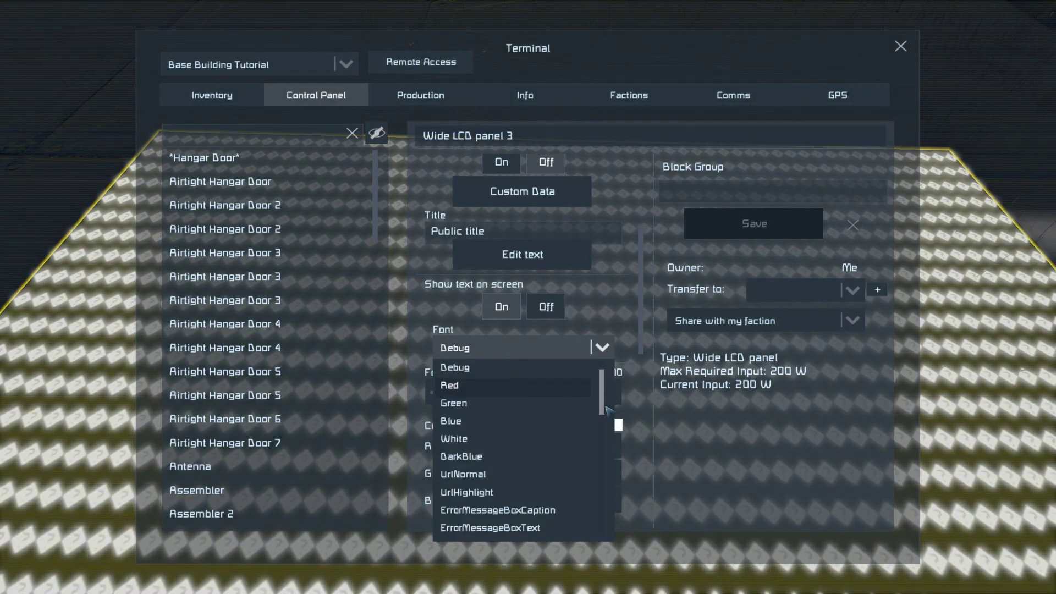
click(467, 527)
drag(457, 391, 414, 397)
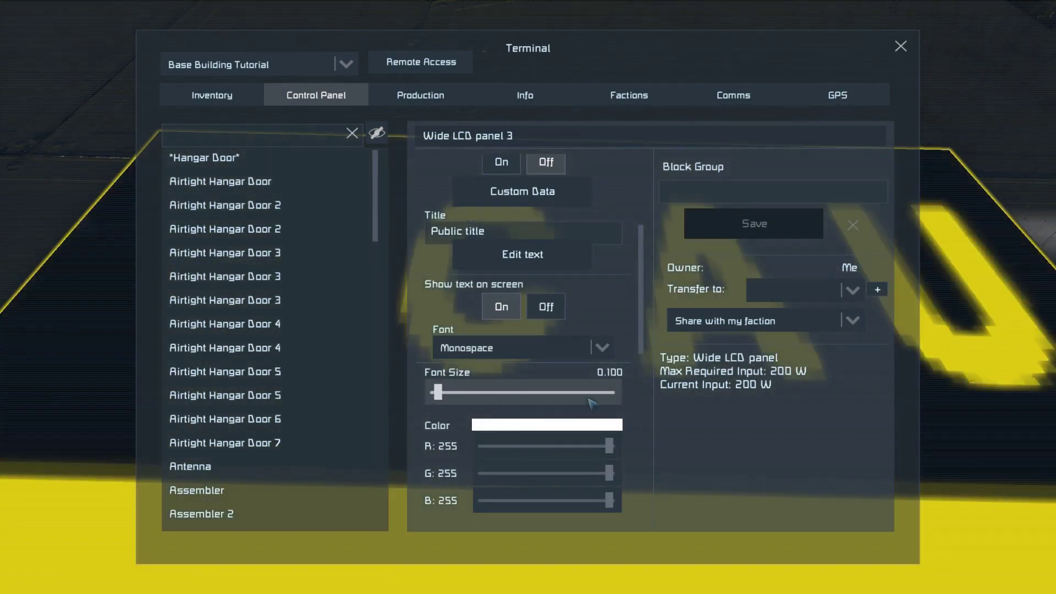
key(Escape)
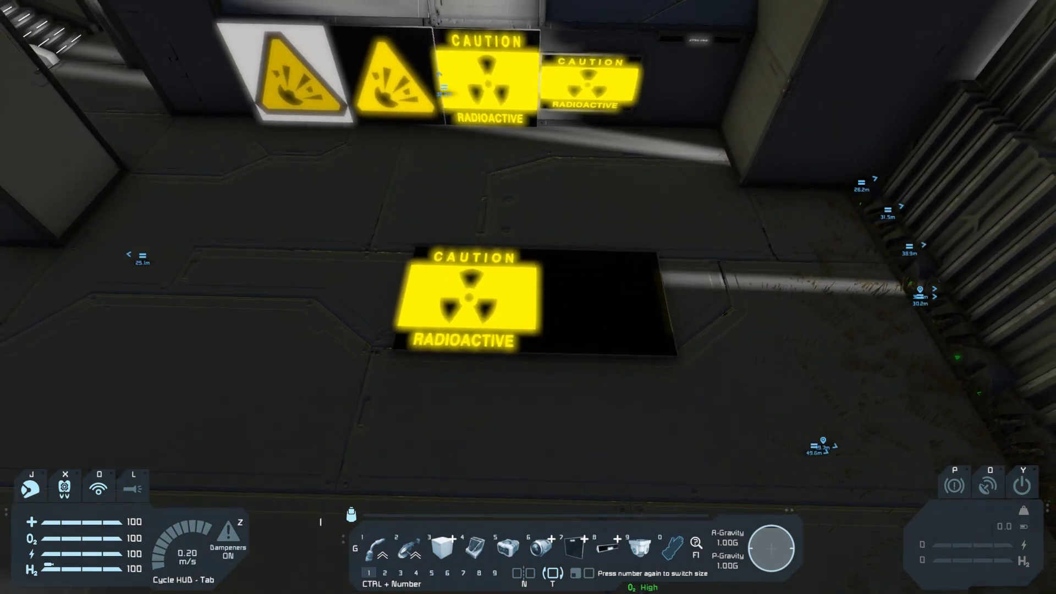
Examine how the converted sign fits the wide floor panel compared with the wall-mounted panels
key(space)
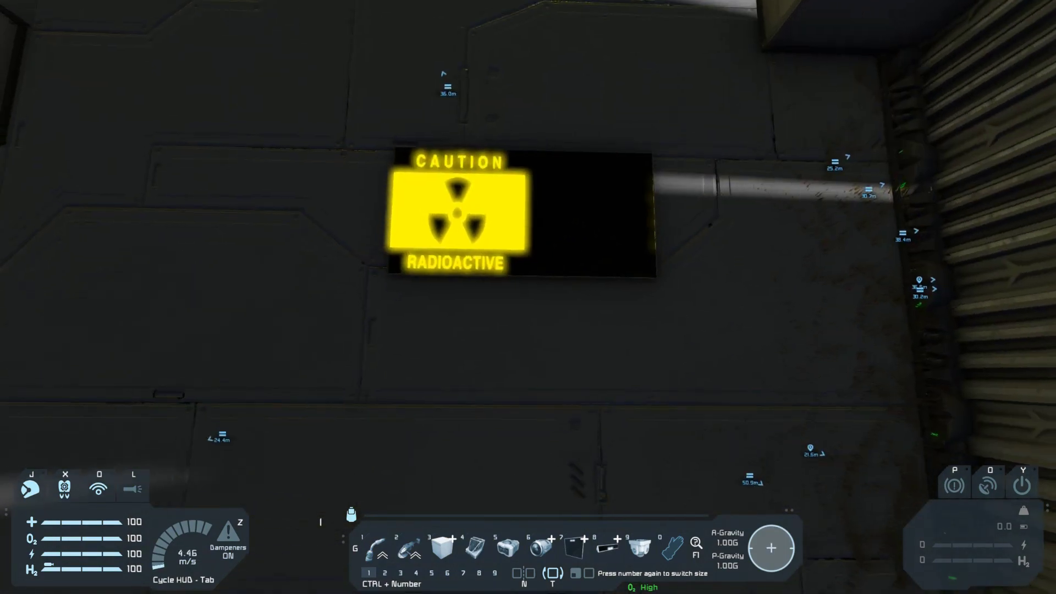
key(w)
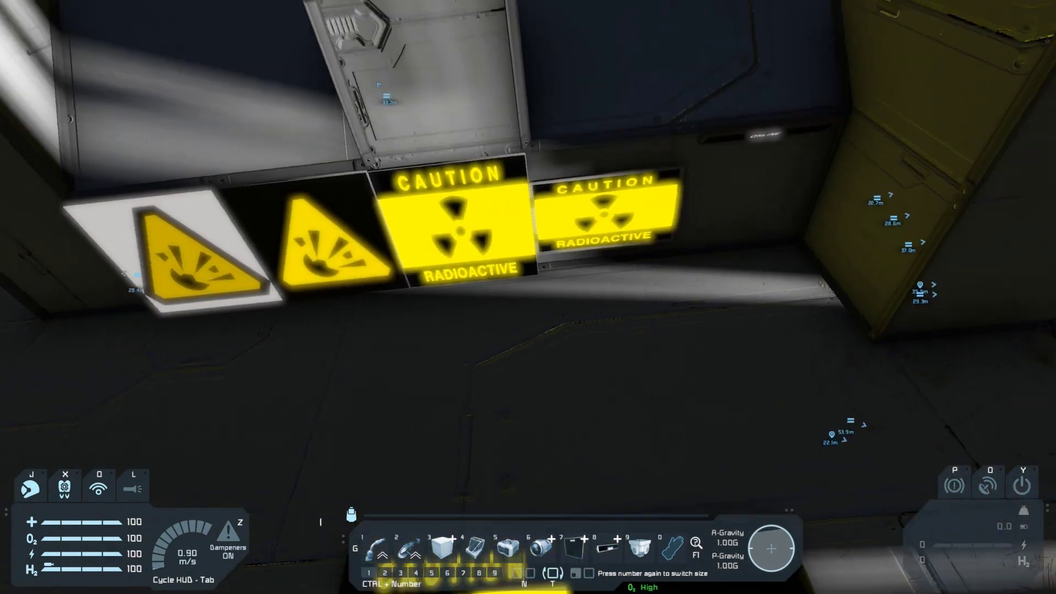
key(s)
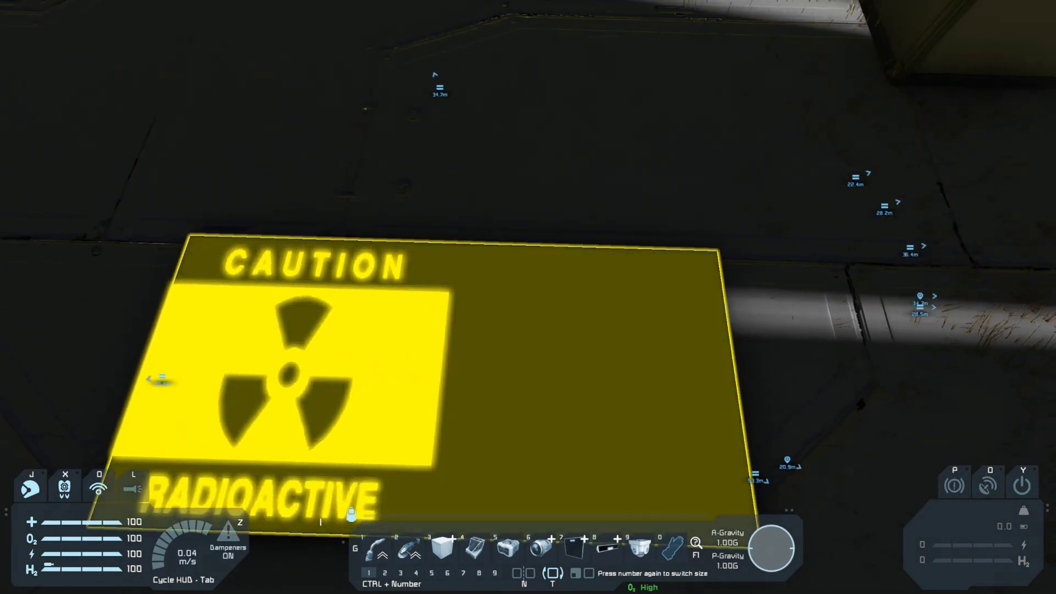
key(s)
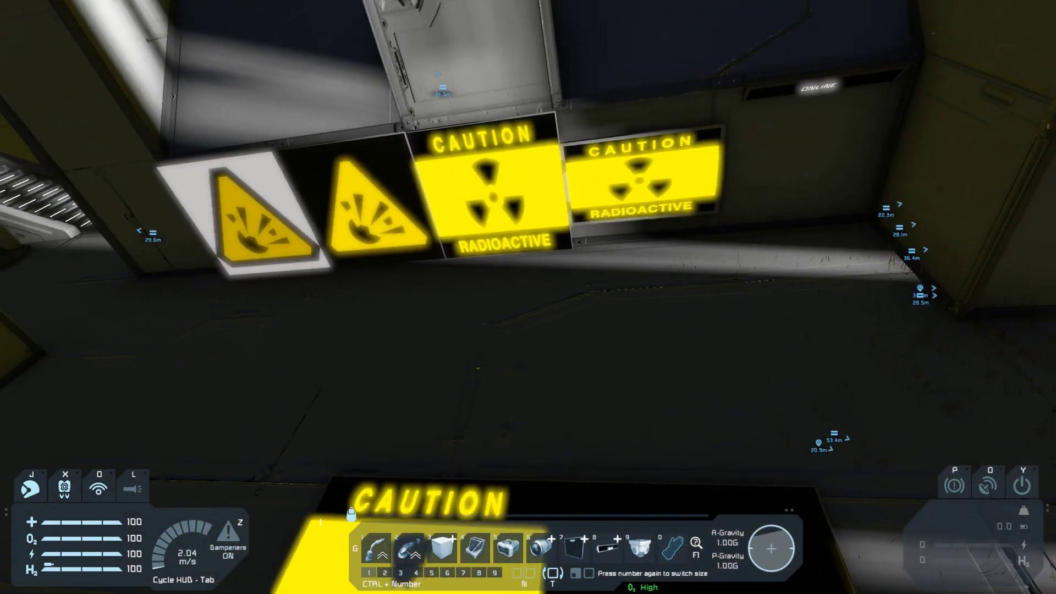
Inspect the explosive-warning panels on the wall up close, and view the wide floor panel's radioactive sign from above
key(w)
key(w)
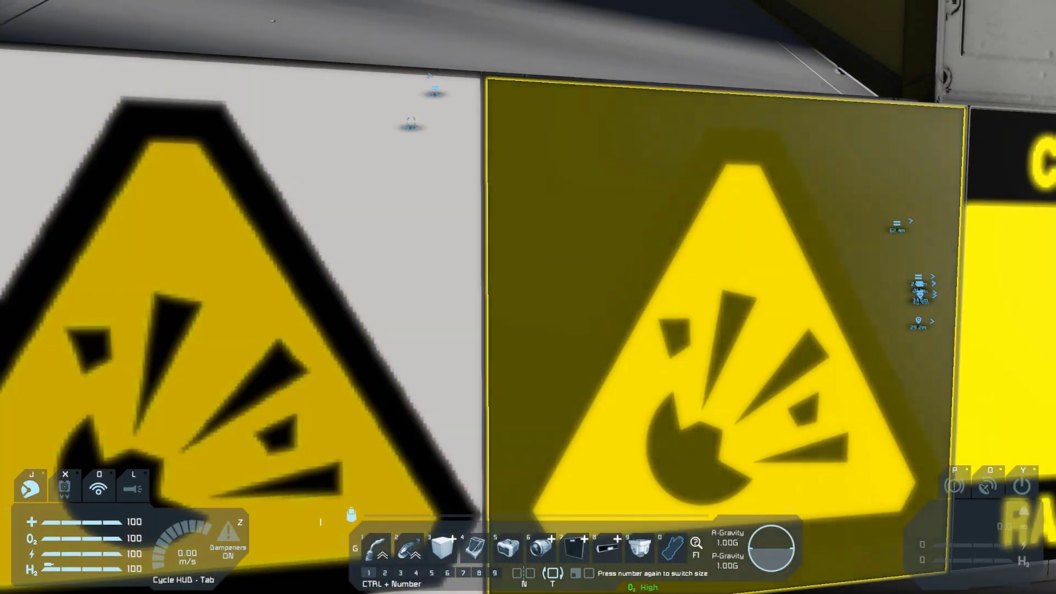
key(s)
key(x)
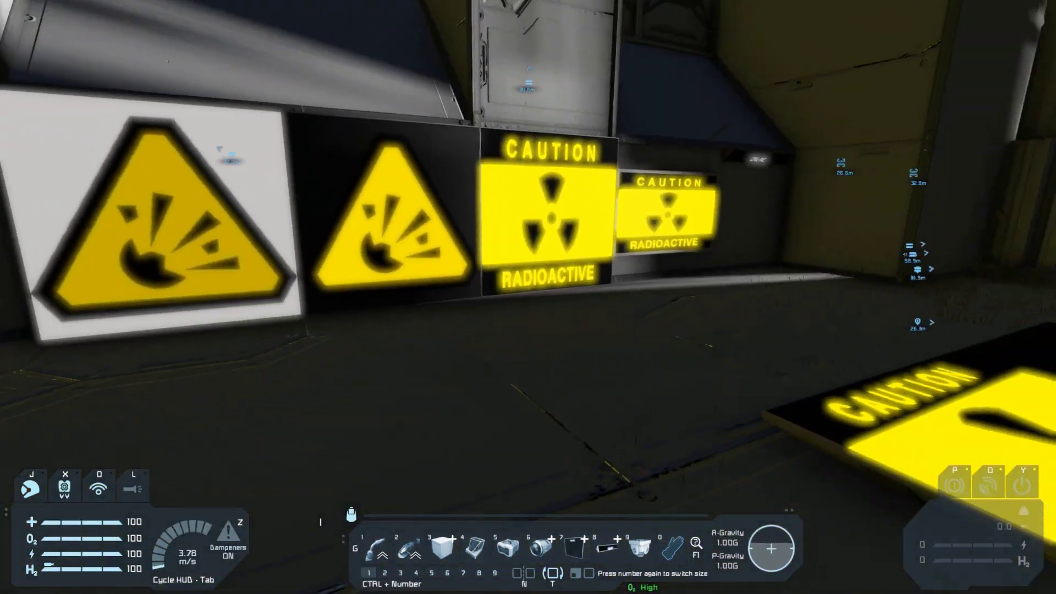
key(w)
key(s)
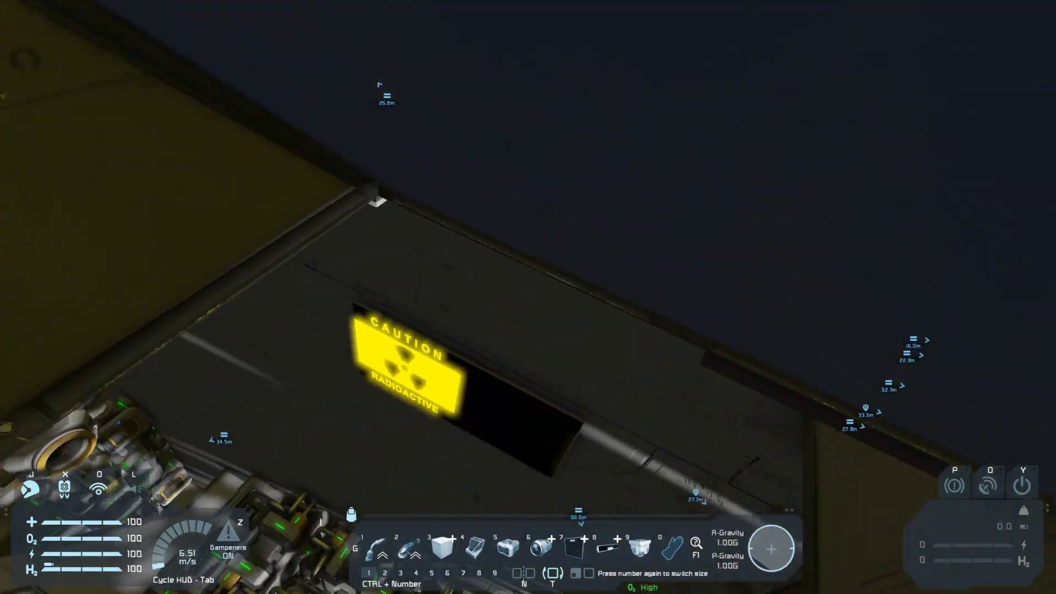
key(e)
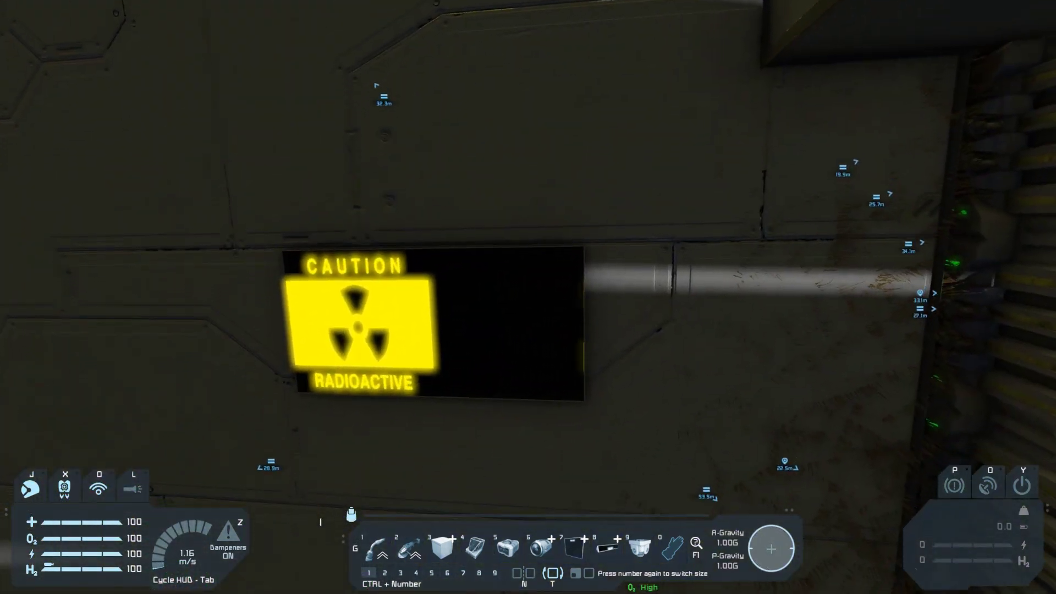
key(w)
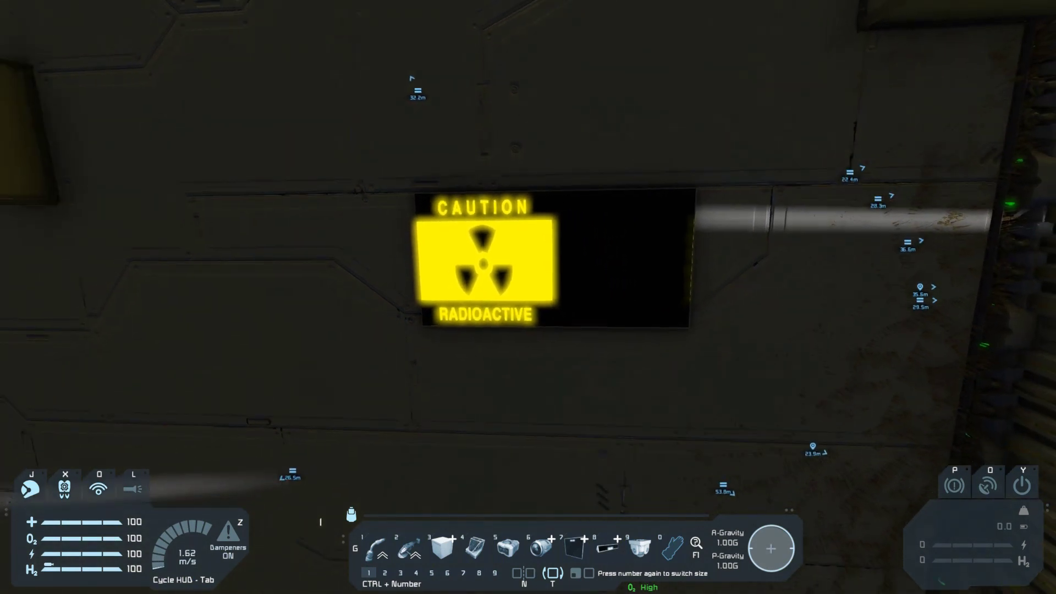
Remove the Wide LCD Panel from the floor in front of the wall-mounted panels
key(7)
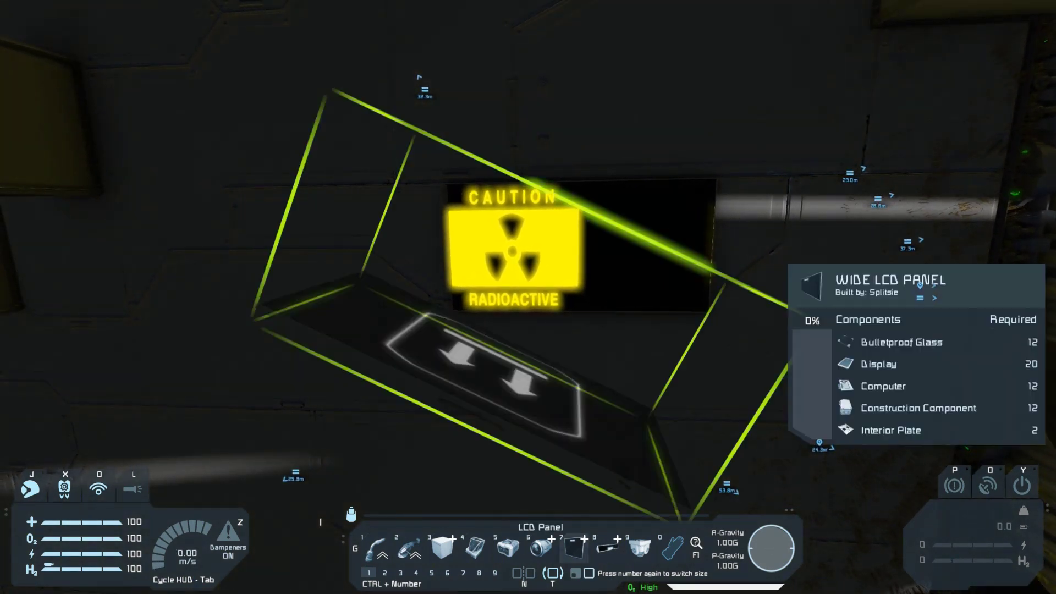
key(w)
key(s)
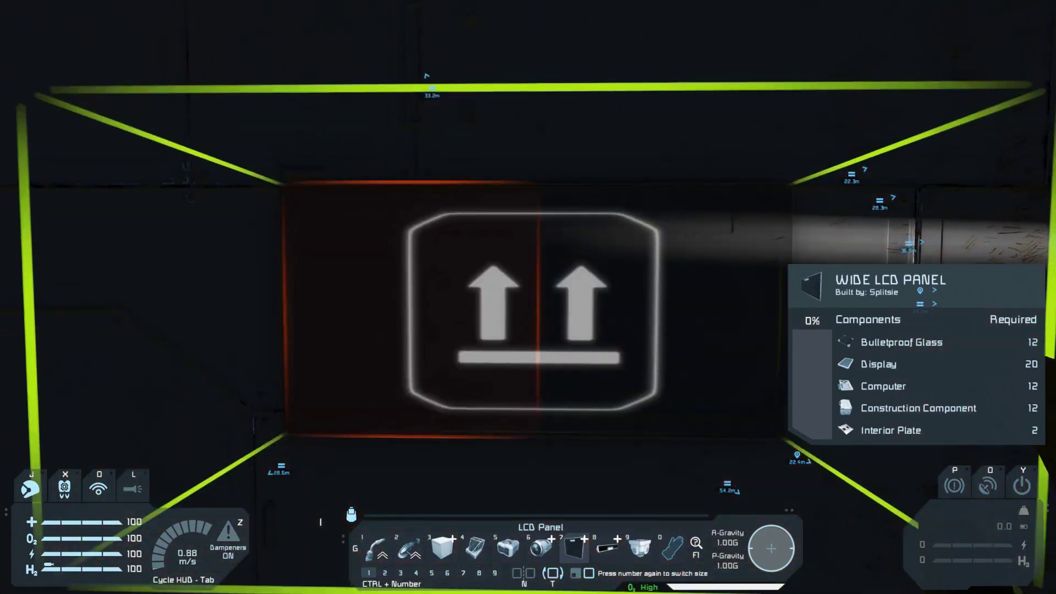
key(space)
key(c)
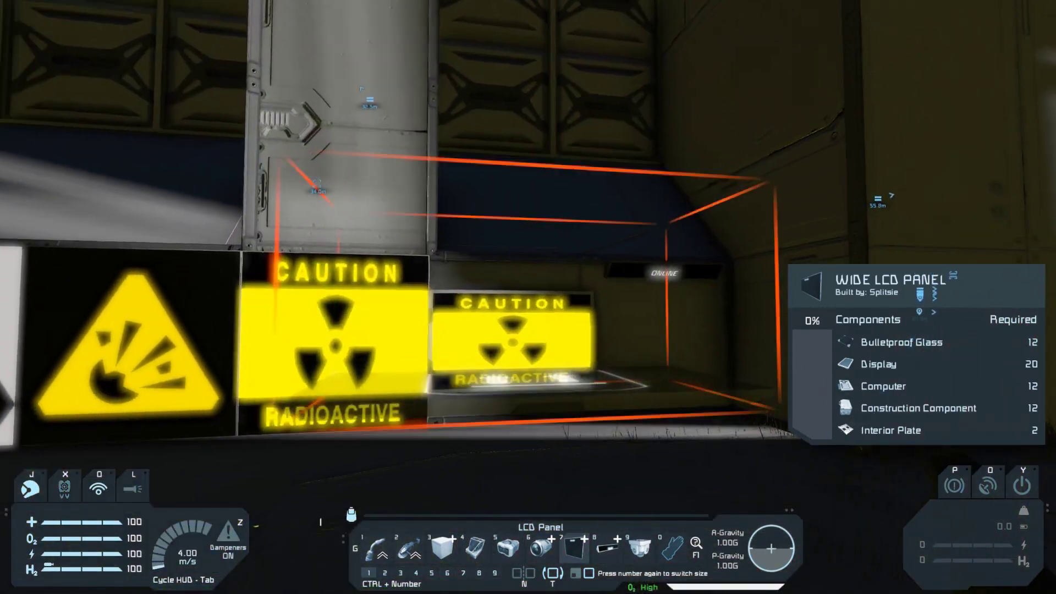
Paste the converted image into the public text of the Corner LCD Top beside the wall-mounted signs
key(0)
key(w)
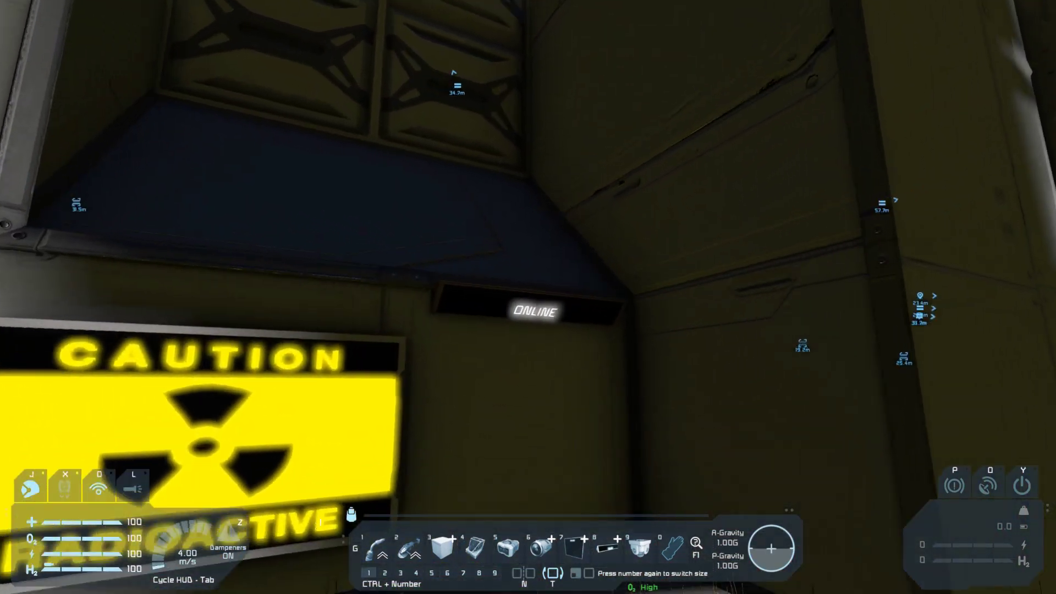
key(k)
key(f)
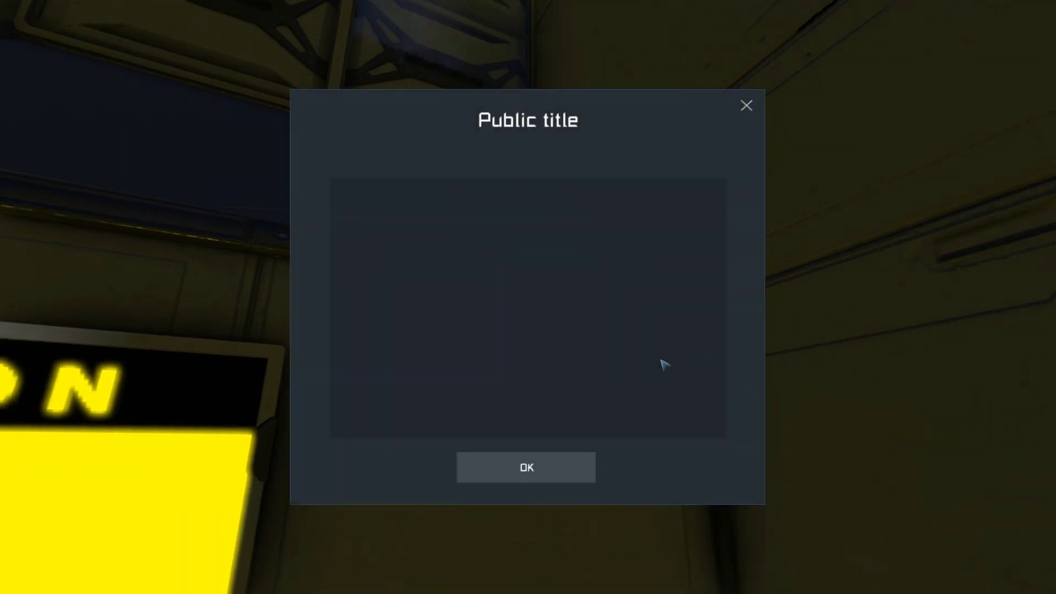
click(745, 110)
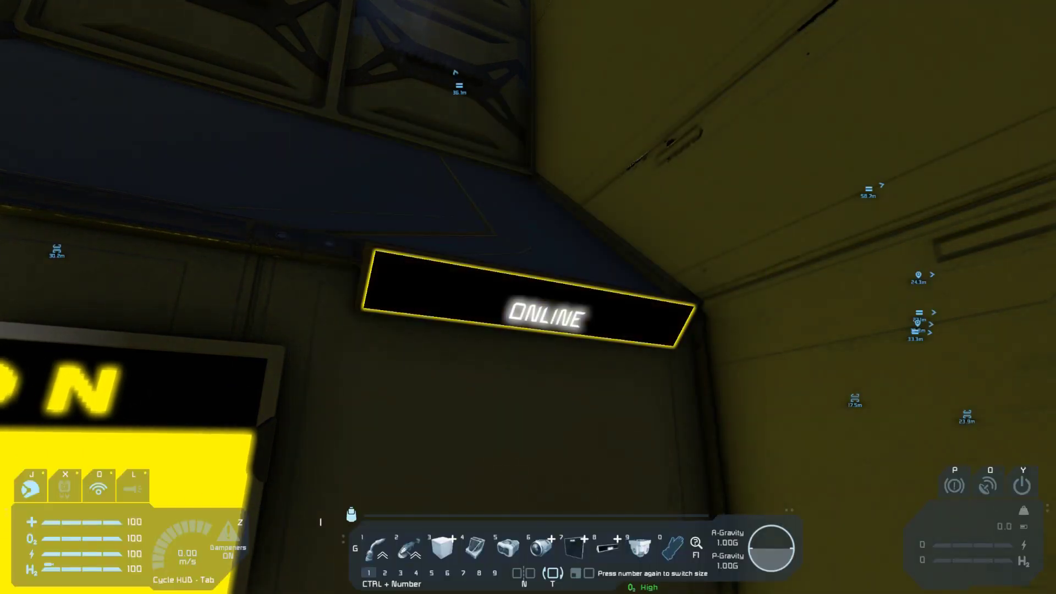
key(k)
click(571, 459)
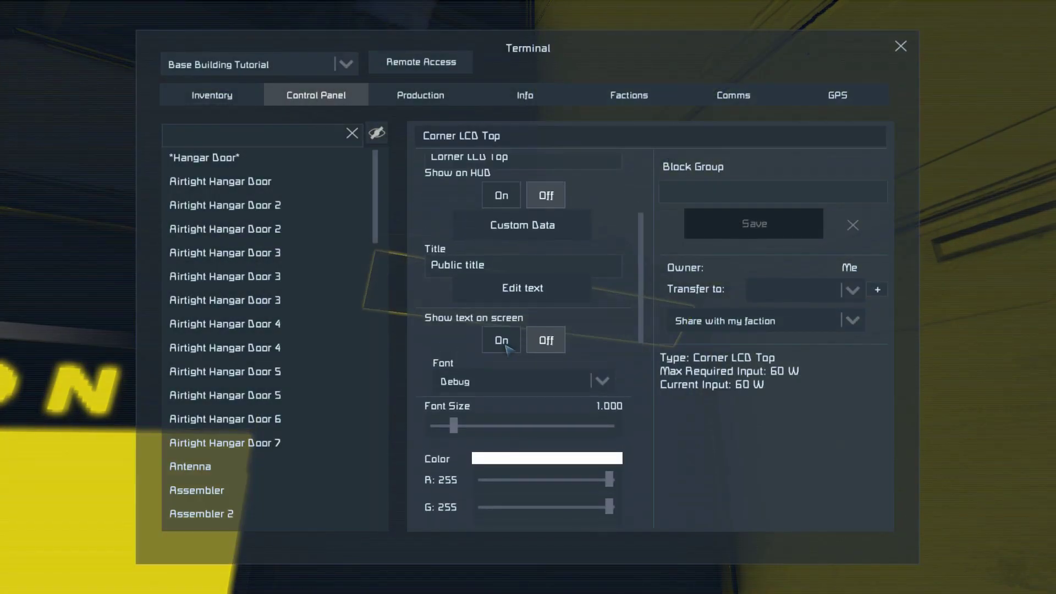
Turn on showing text for Corner LCD Top, set its font to Monospace and font size to 0.100, and leave the terminal
click(487, 385)
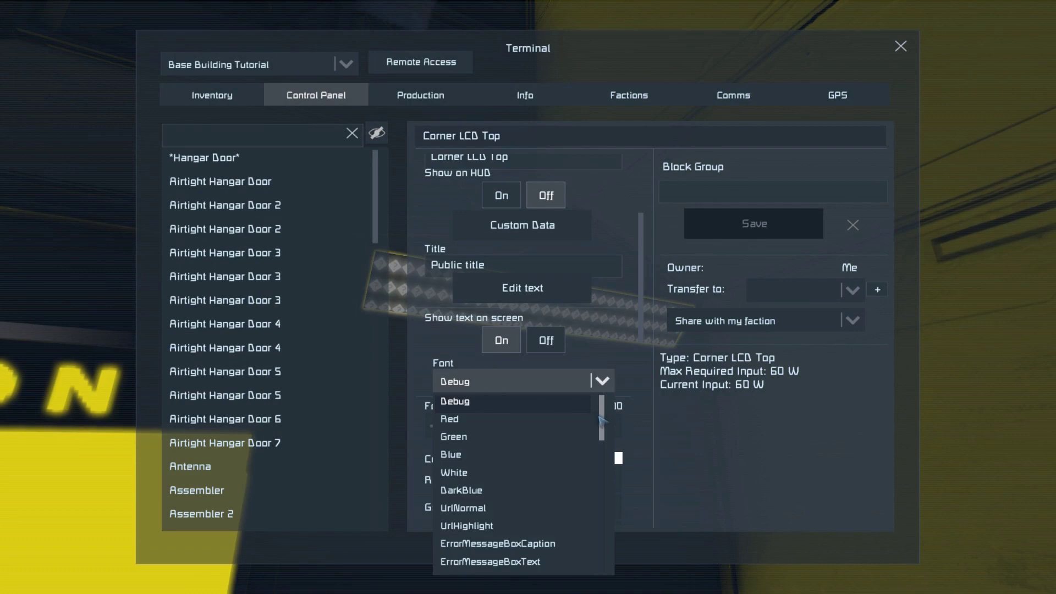
drag(603, 445, 597, 575)
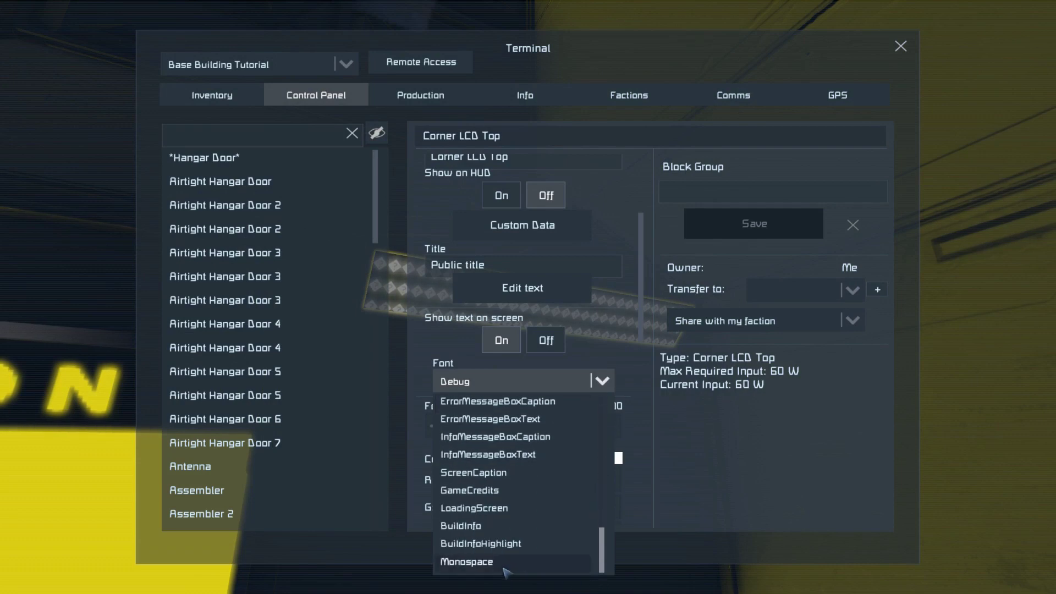
click(495, 564)
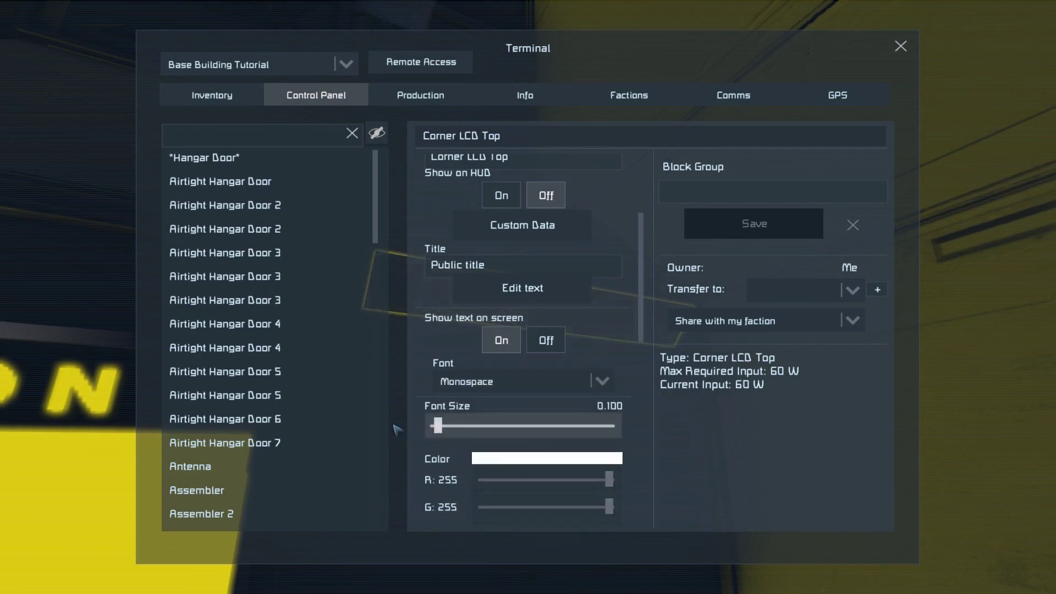
click(901, 46)
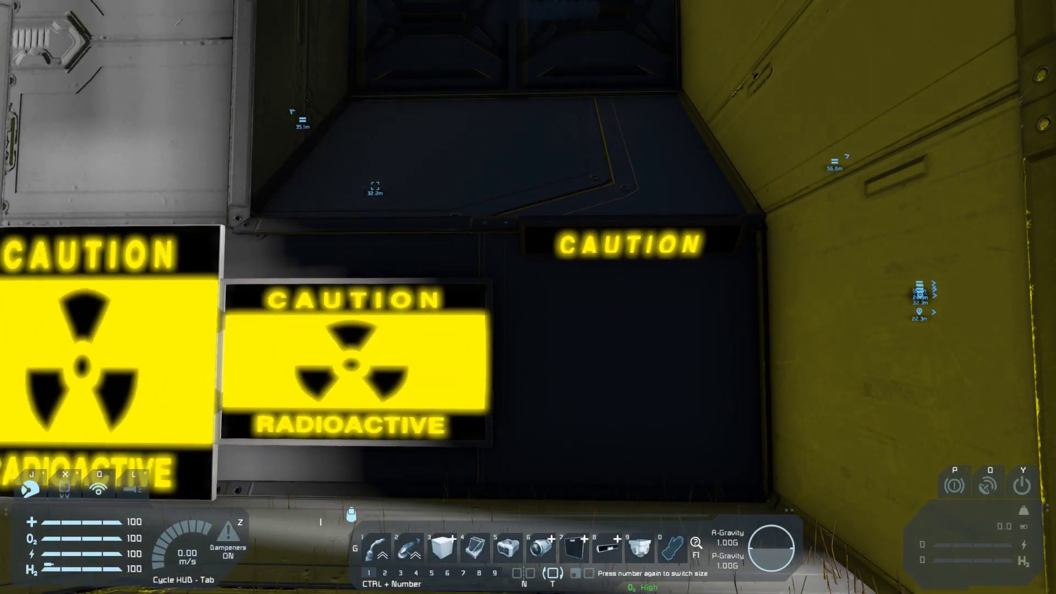
Examine how the converted sign fits the corner LCD, up close and alongside the other wall-mounted panels
key(w)
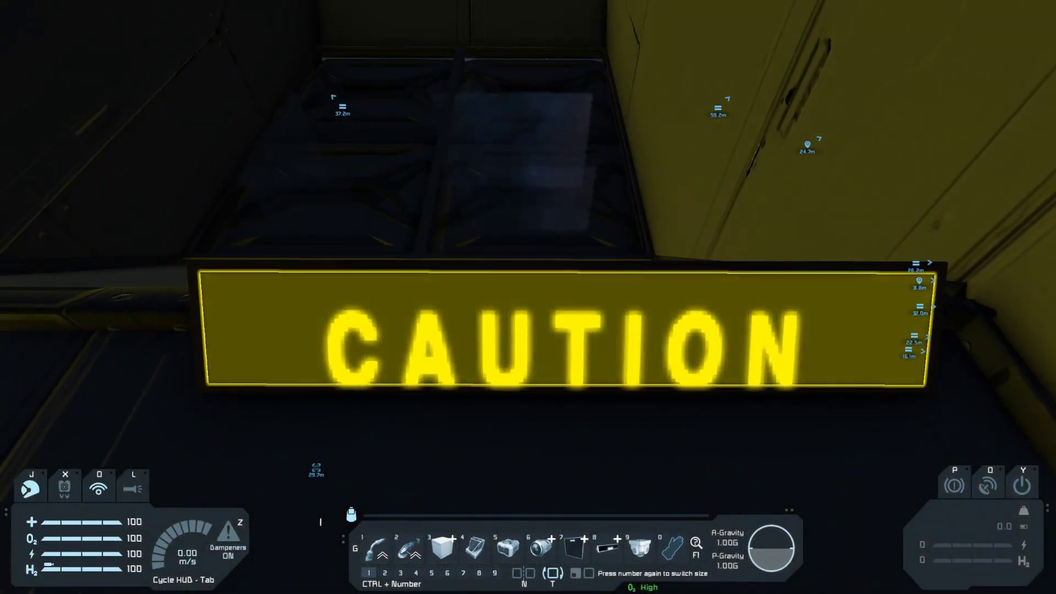
key(s)
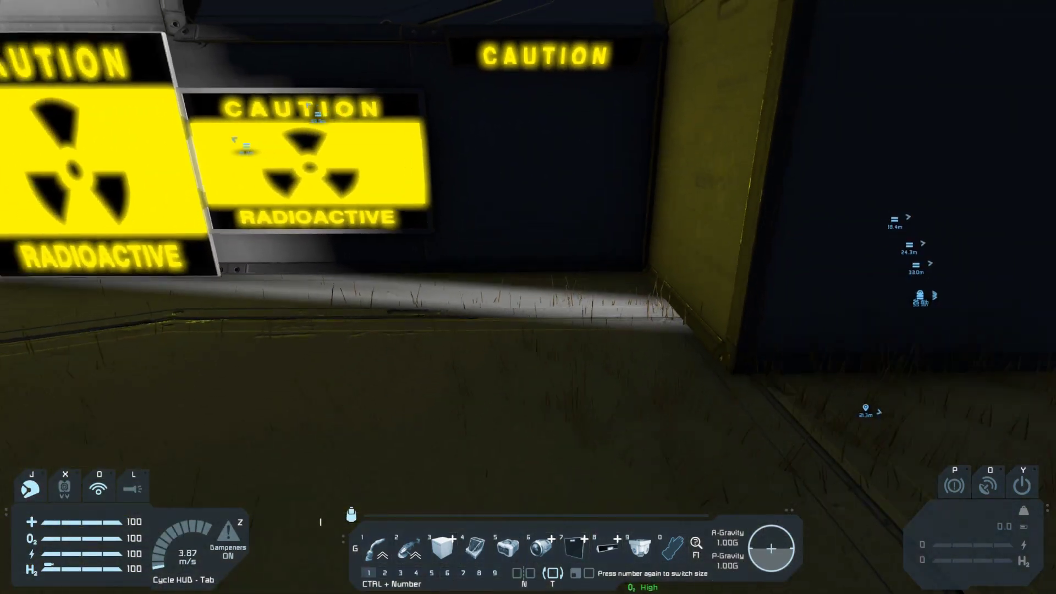
key(s)
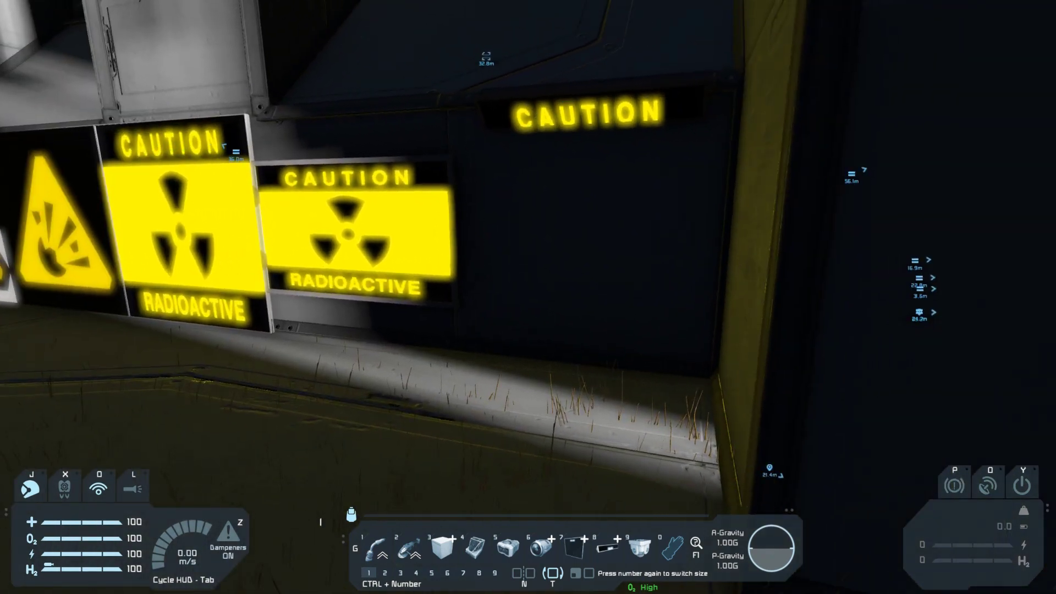
key(w)
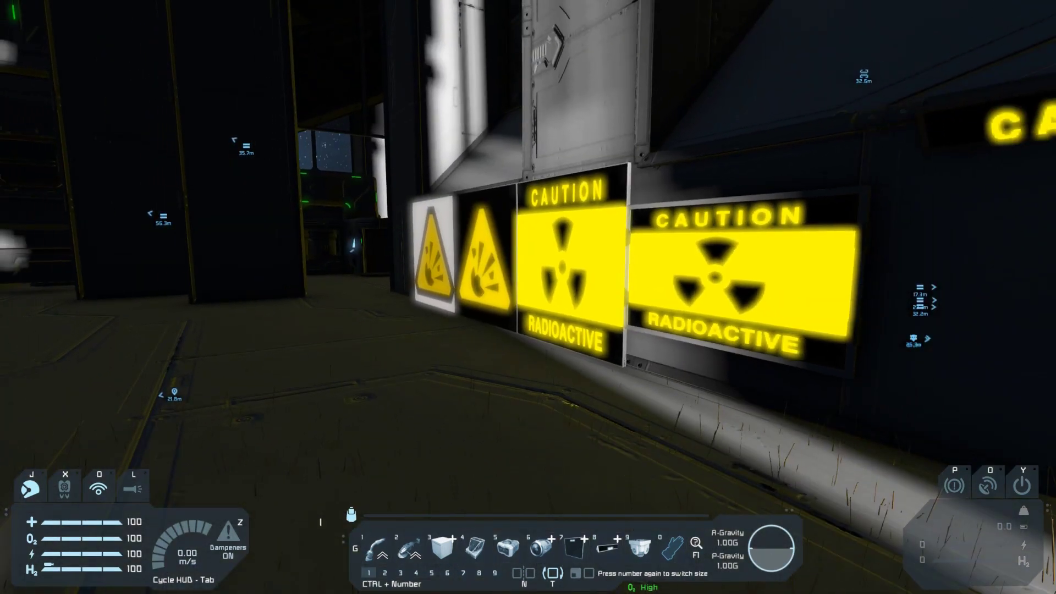
key(w)
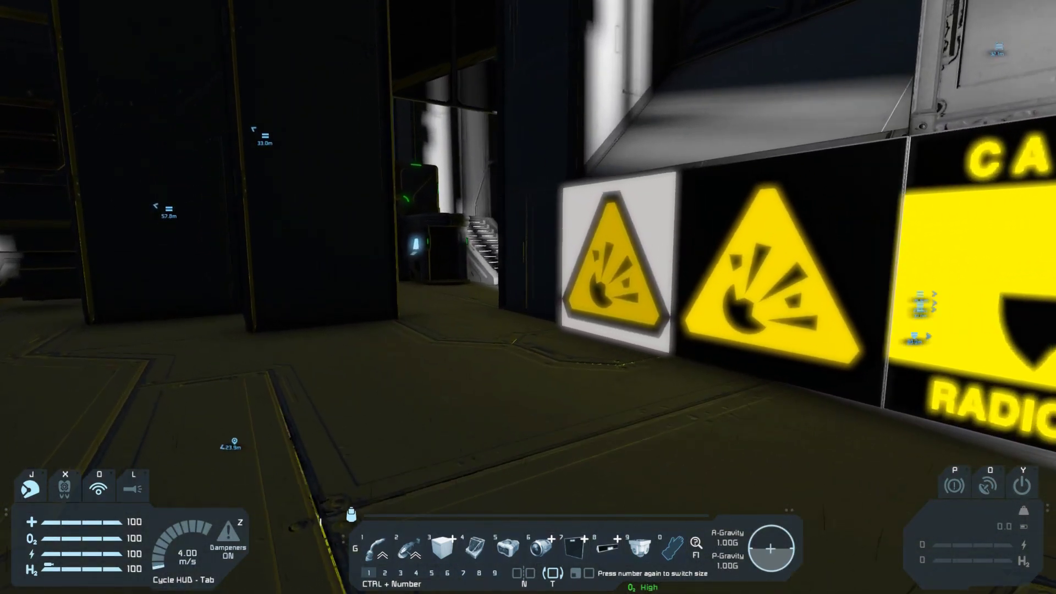
key(w)
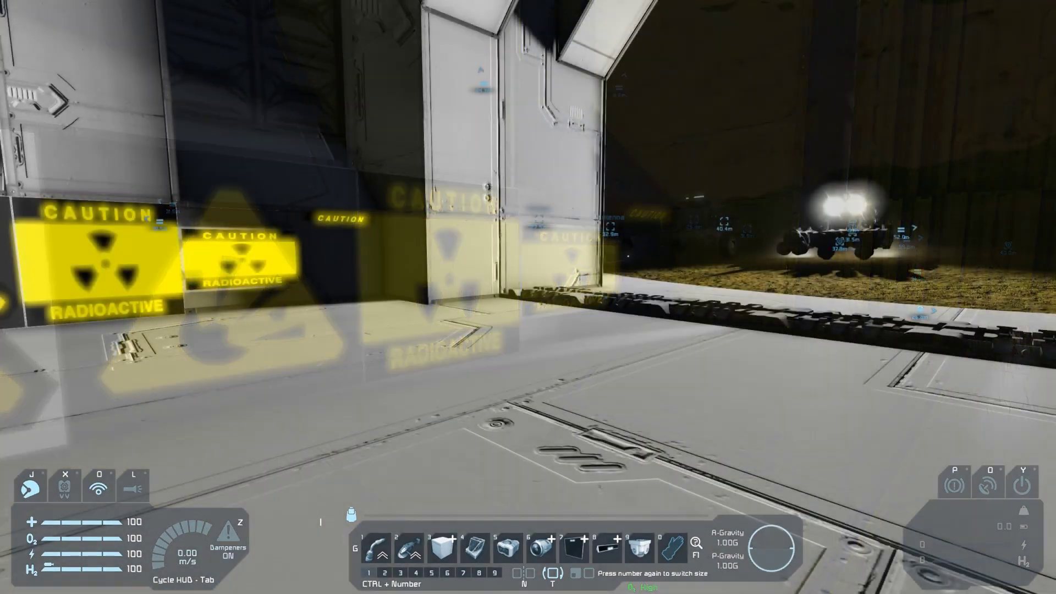
key(s)
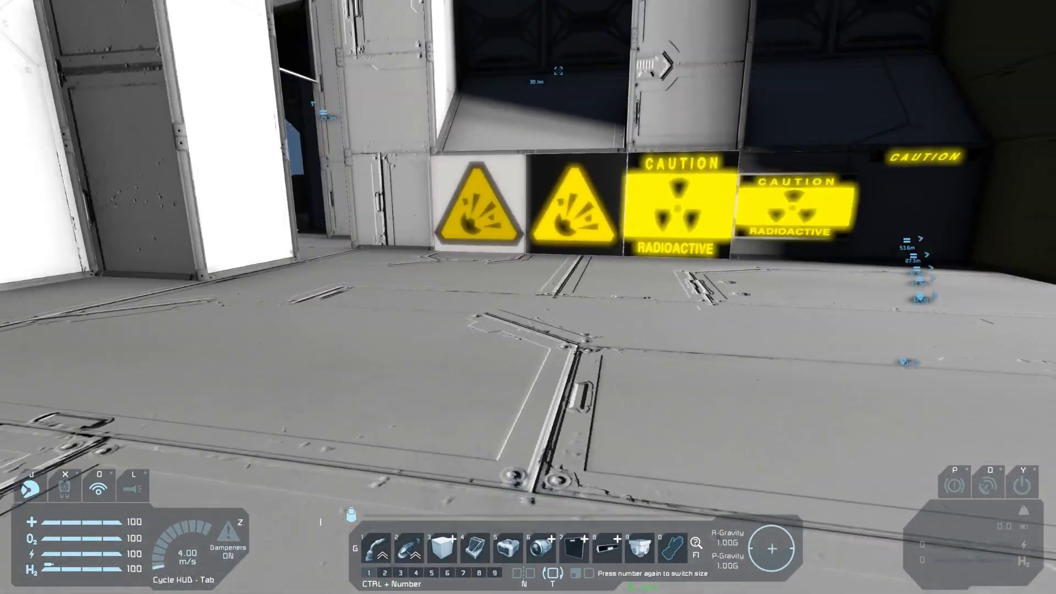
key(w)
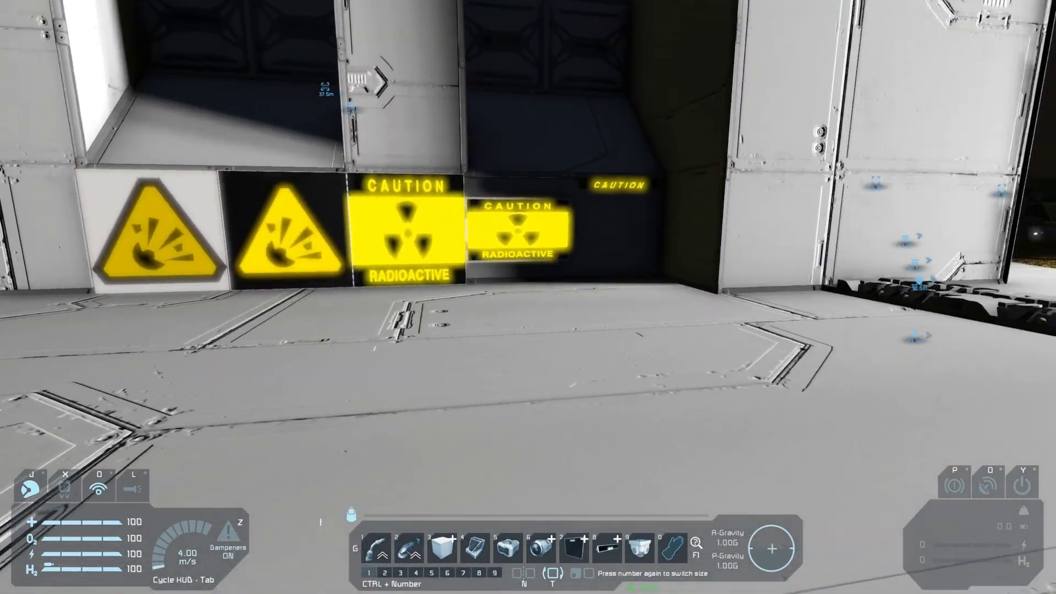
Go outside the hangar to the three-by-two array of LCD panels on the building's exterior wall
key(d)
key(w)
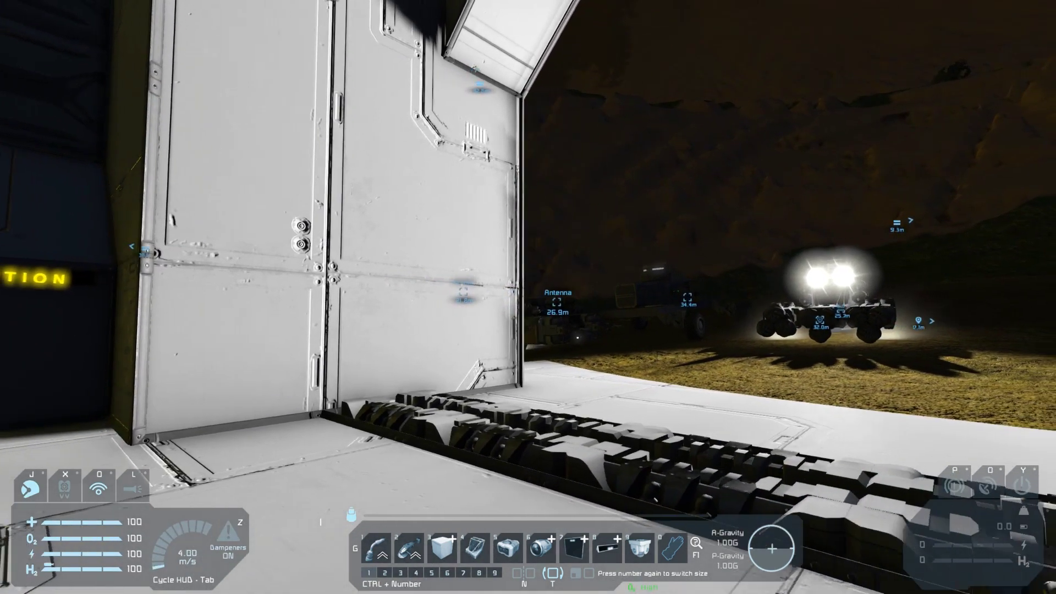
key(w)
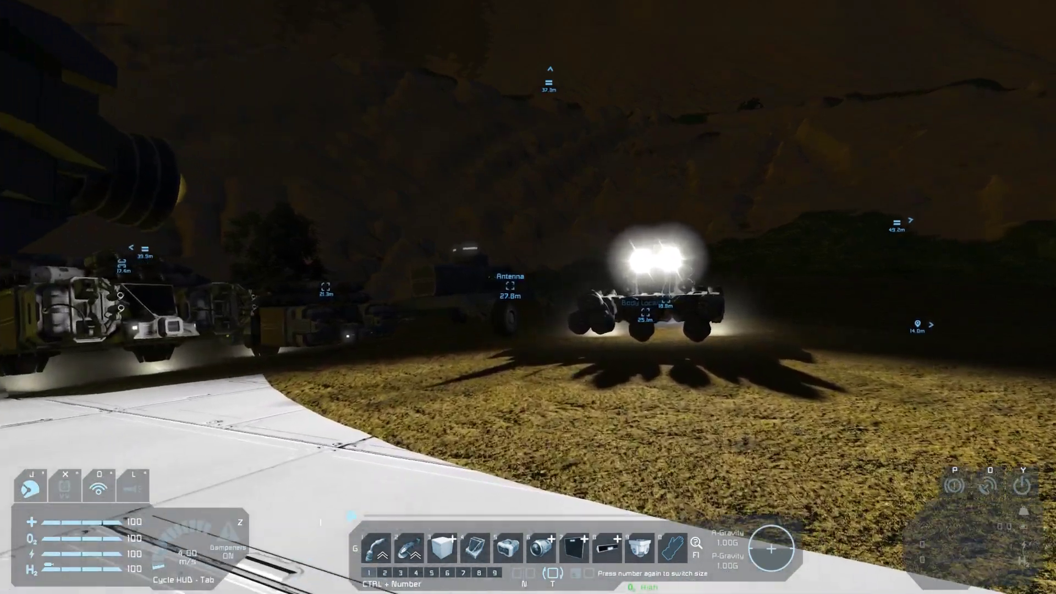
key(w)
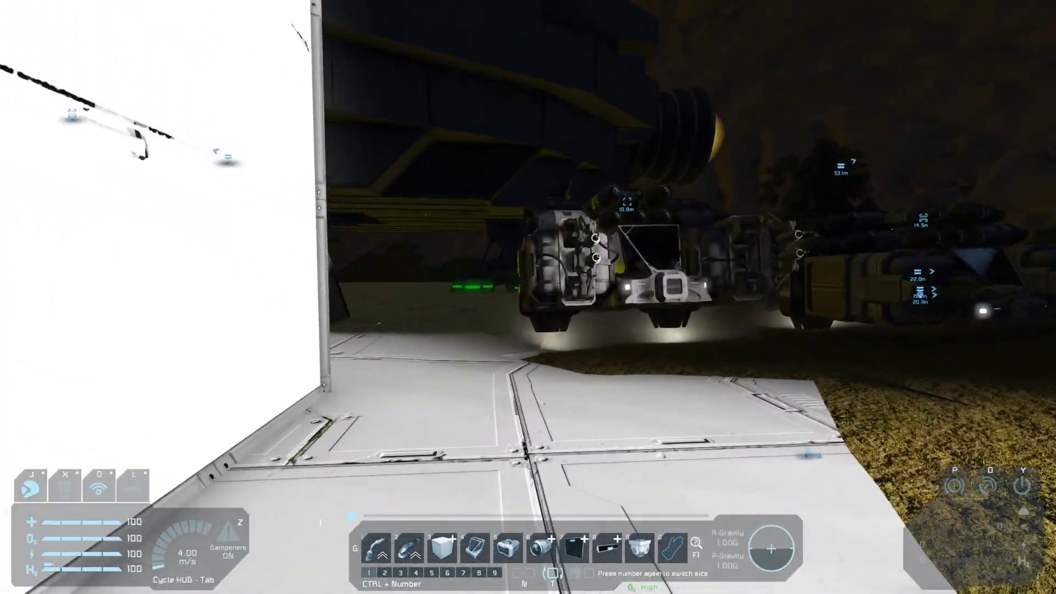
key(w)
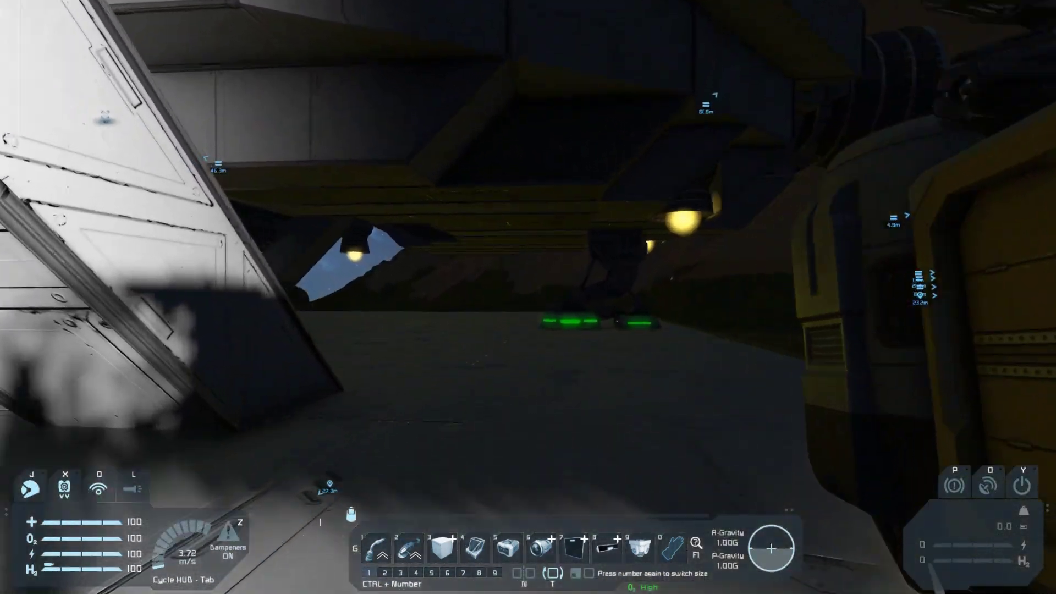
key(w)
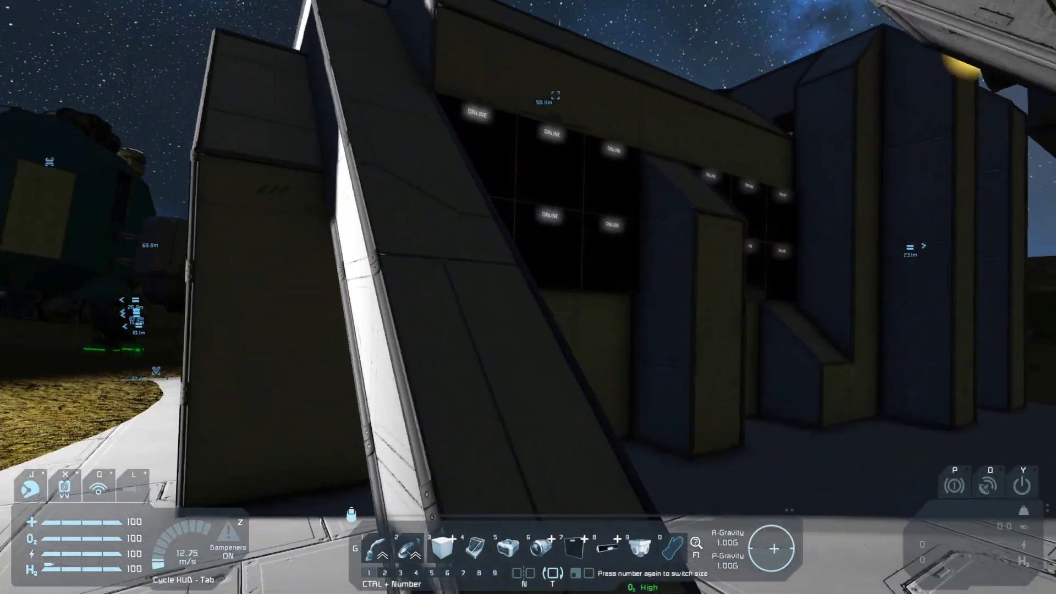
key(w)
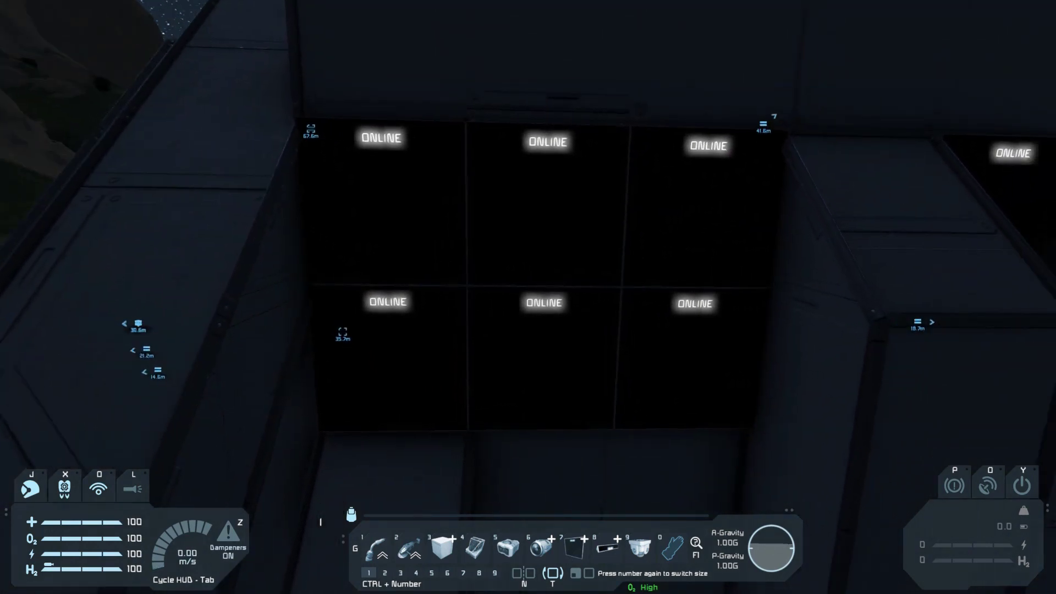
key(w)
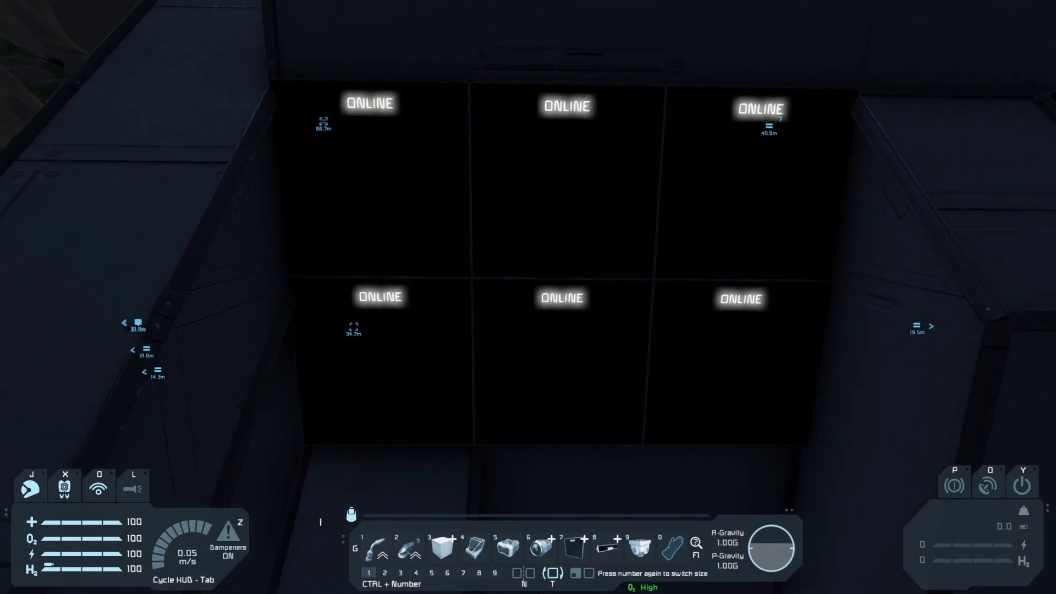
Switch to the SEImage2LCD folder, launch SEImage2LCD.exe and load Sunrise.jpg as the image to convert
key(super)
click(192, 586)
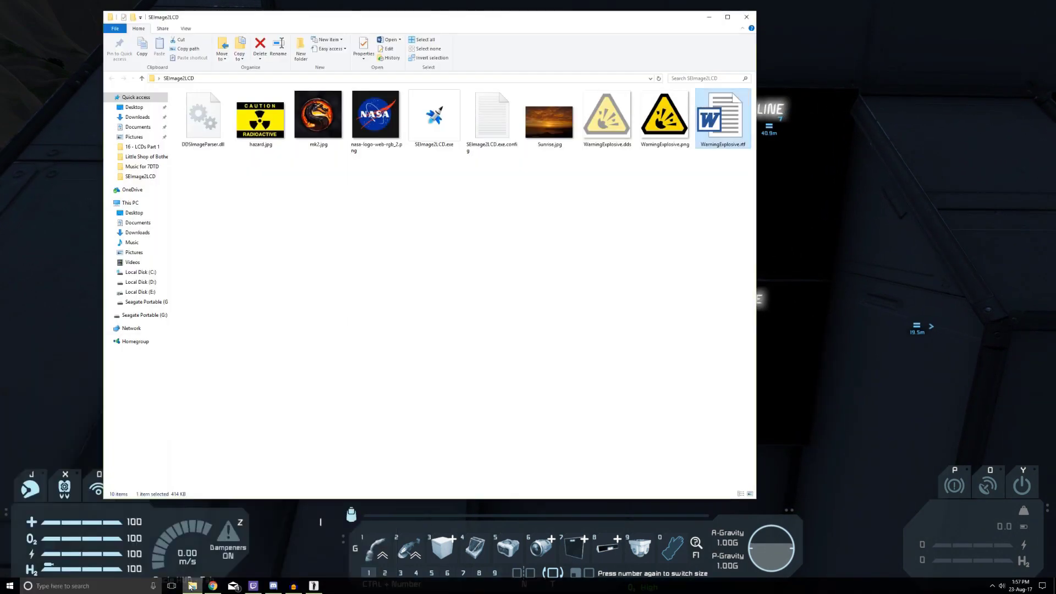
double_click(434, 115)
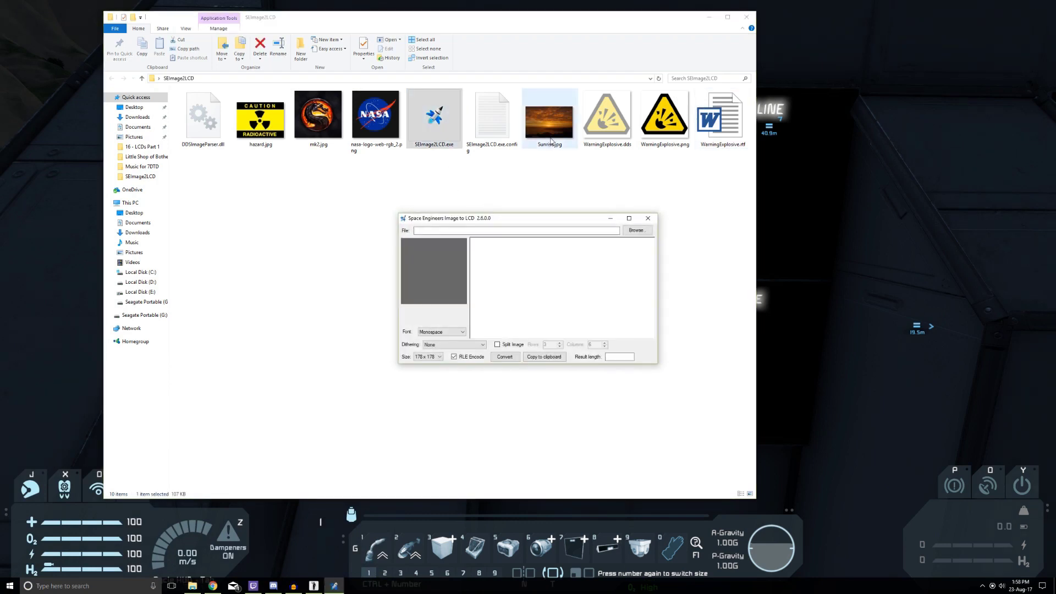
click(636, 230)
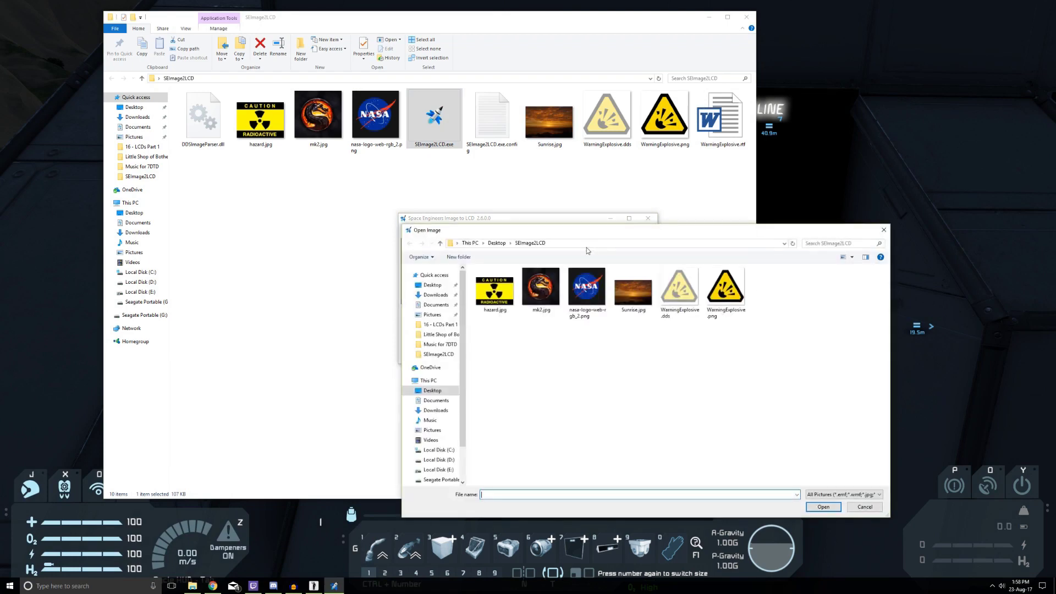
click(633, 289)
click(820, 507)
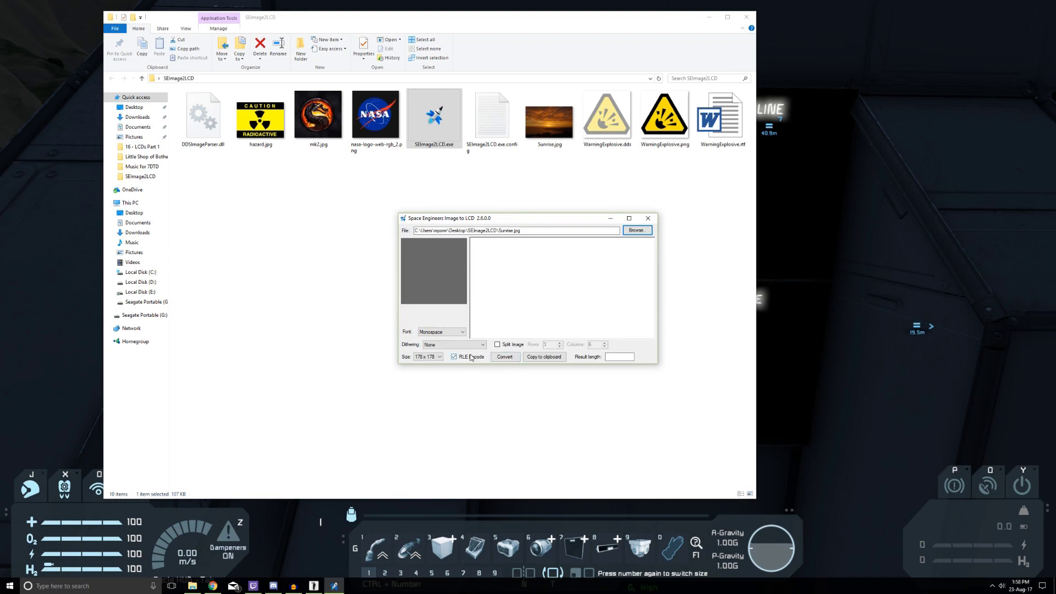
Split the sunrise image into 2 rows and 3 columns, turn off RLE encoding, convert it at 178 x 178, and move the converter beside the folder
click(498, 345)
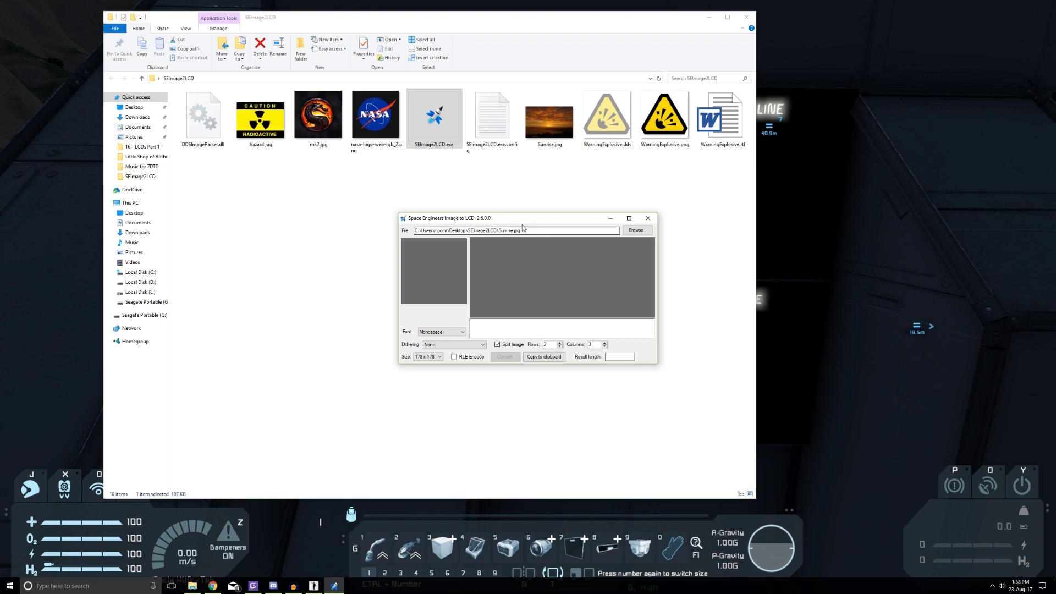
drag(521, 224, 885, 170)
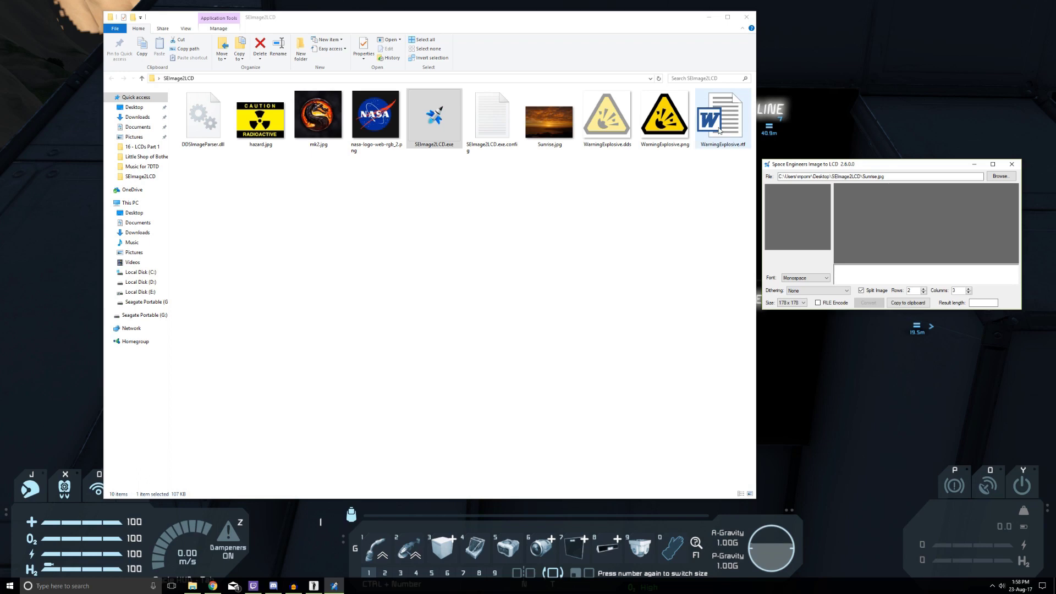
Open WarningExplosive.rtf from the folder to view its stored image text, then close the document
right_click(493, 240)
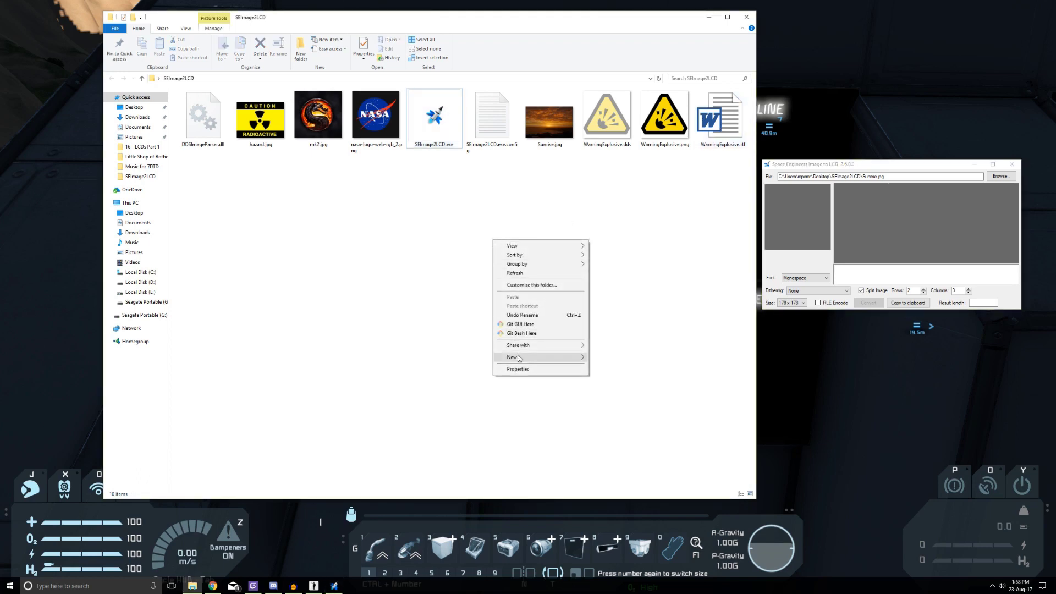
mouse_move(518, 358)
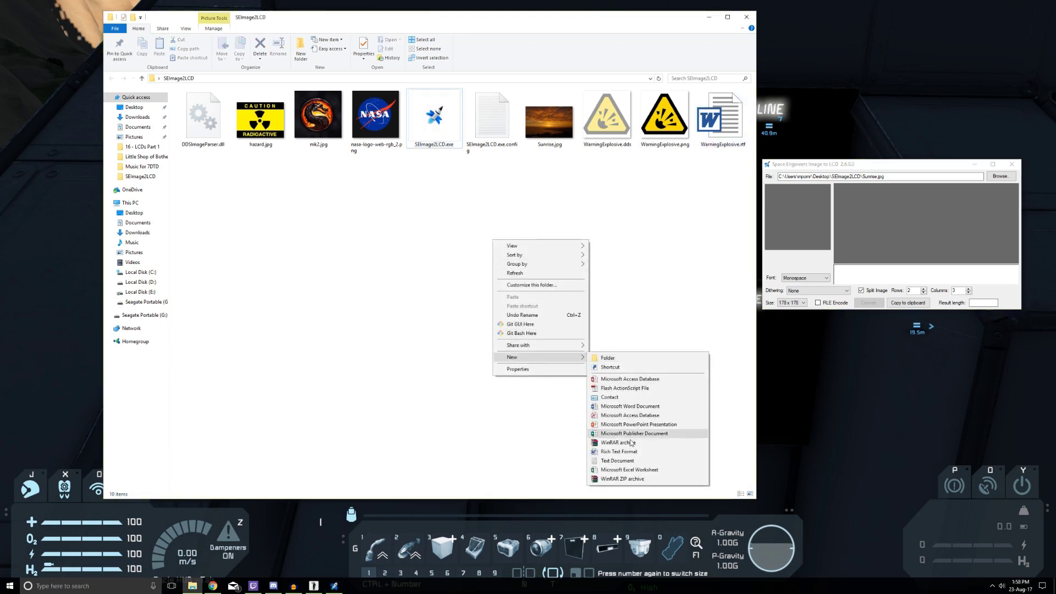
double_click(716, 125)
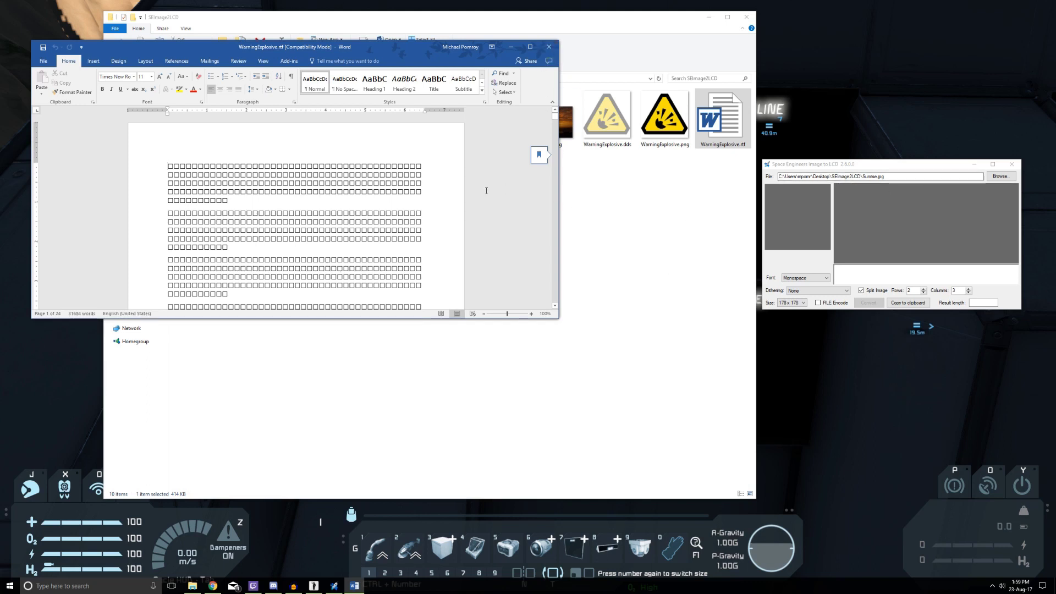
click(547, 49)
Reposition the converter window and preview the individual tiles of the split sunrise image
drag(896, 168, 903, 160)
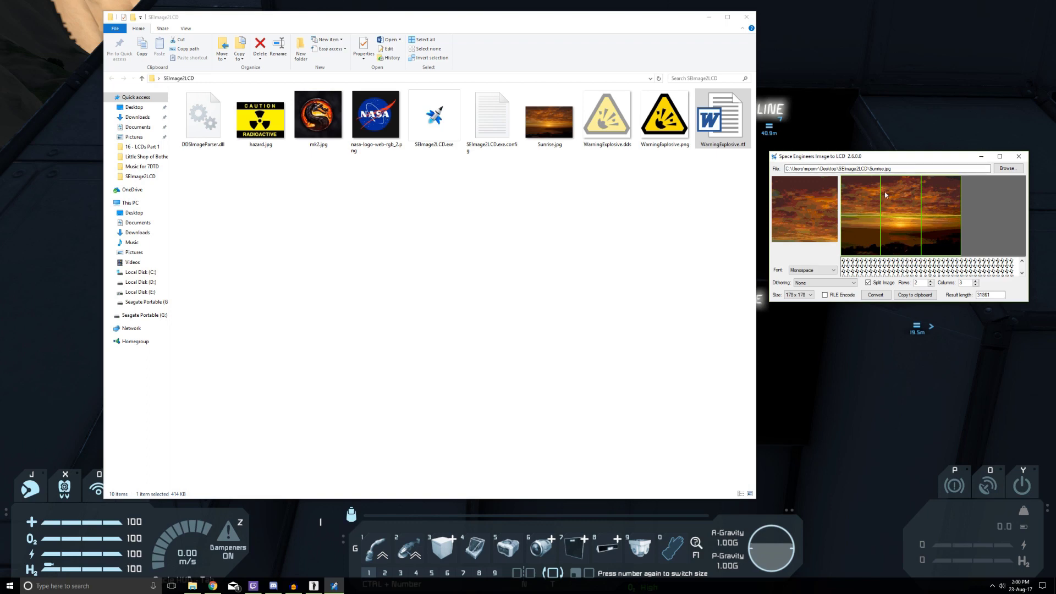
drag(893, 162, 580, 171)
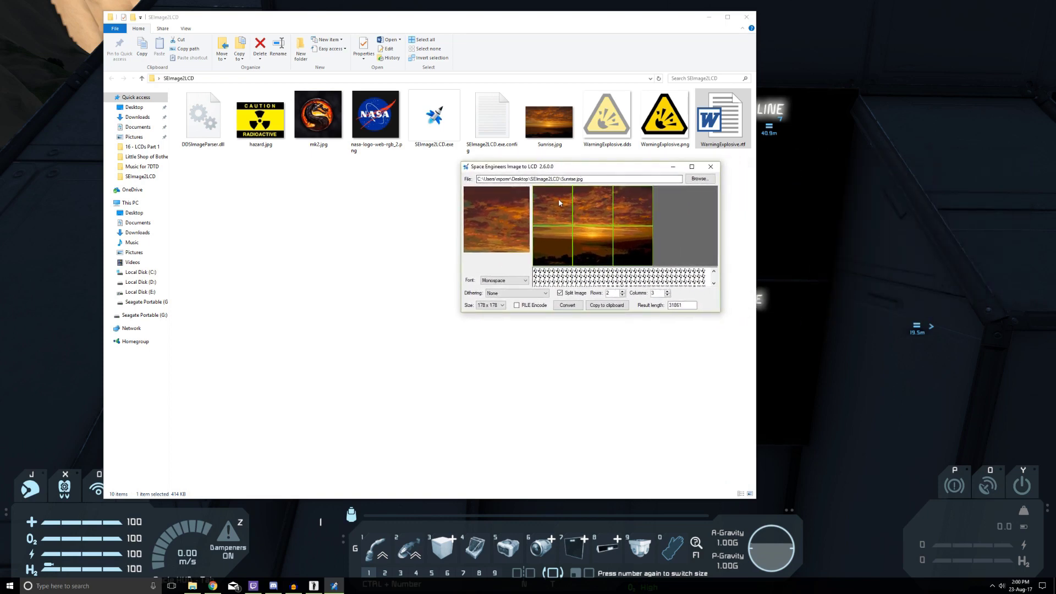
click(585, 205)
click(630, 204)
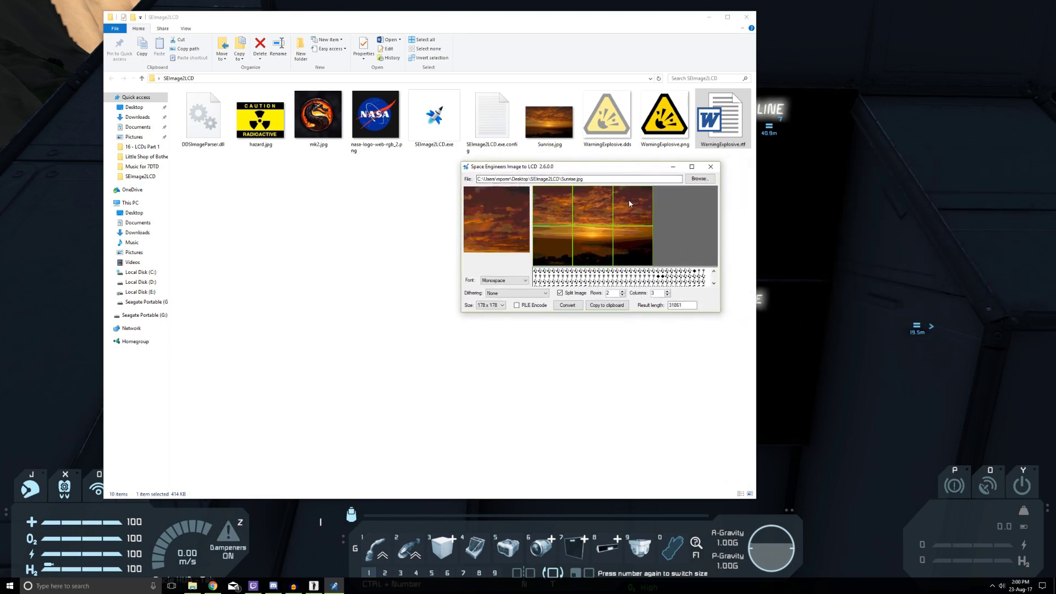
click(547, 249)
click(597, 240)
click(645, 240)
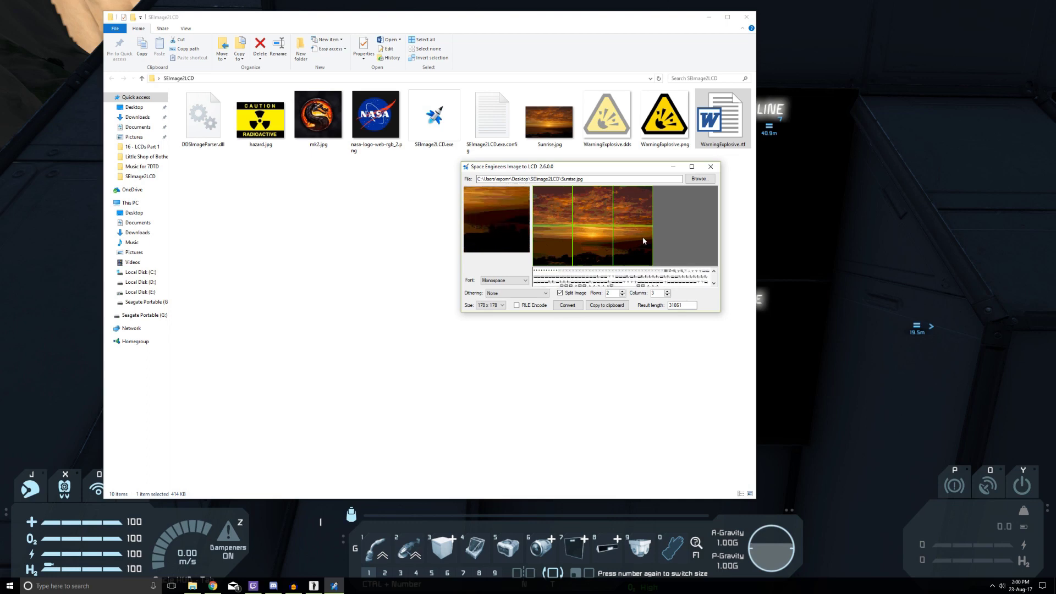
Select the upper-left tile of the split sunrise, copy its converted text to the clipboard, and switch back to Space Engineers
click(551, 204)
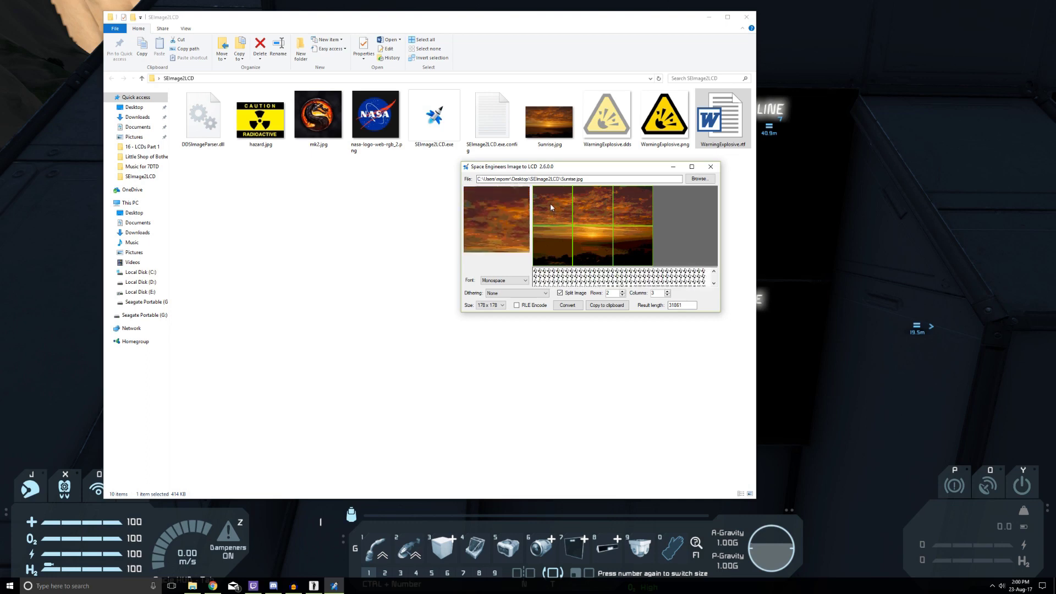
click(599, 307)
click(806, 222)
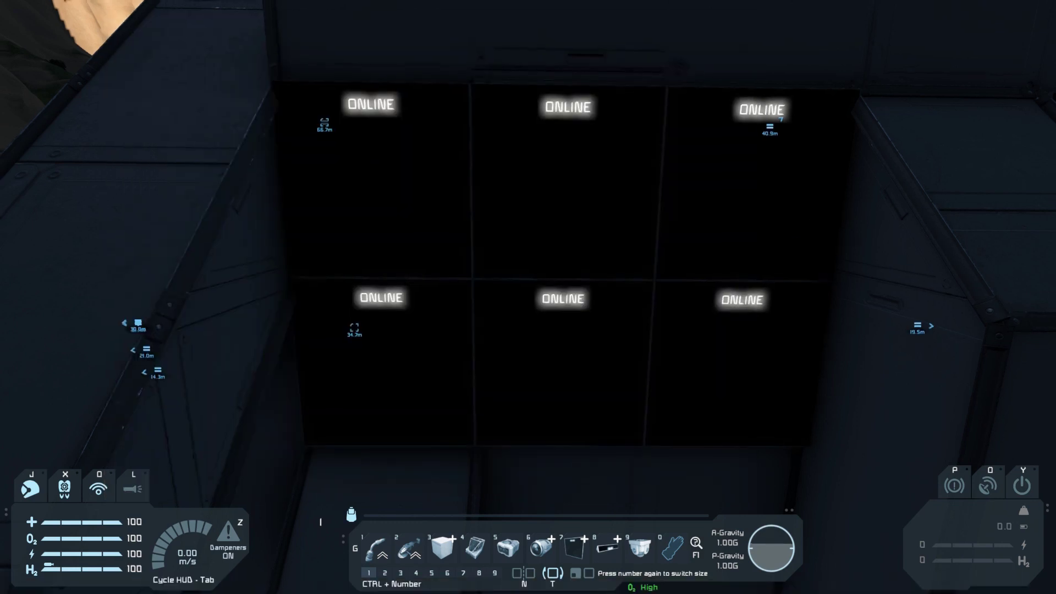
Paste the copied tile text into the text of LCD Panel 2, the upper-left panel of the array
key(w)
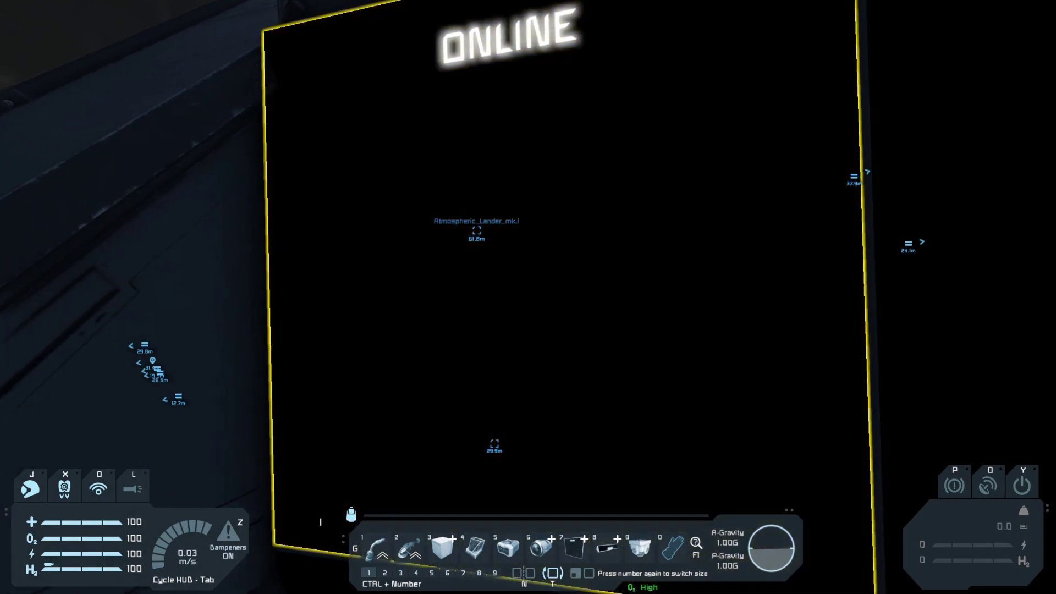
key(k)
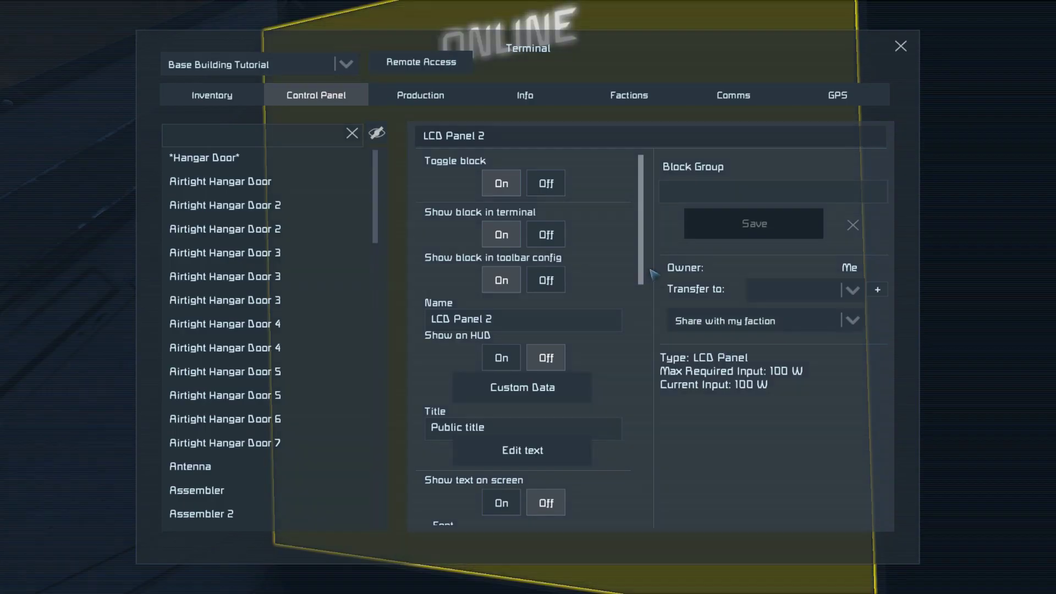
scroll(523, 308, down, 3)
click(522, 353)
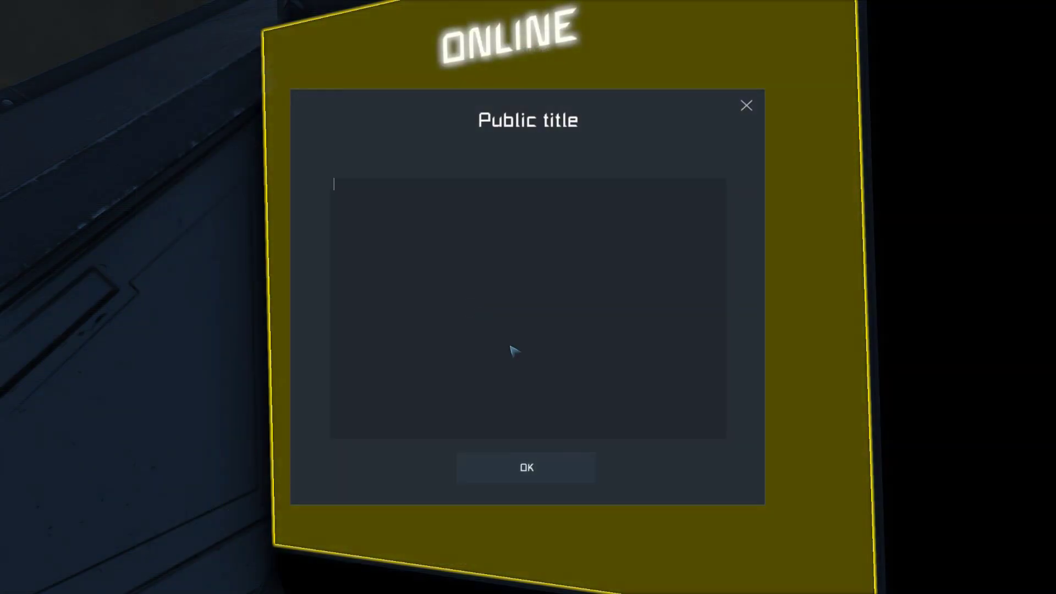
key(ctrl+v)
click(514, 474)
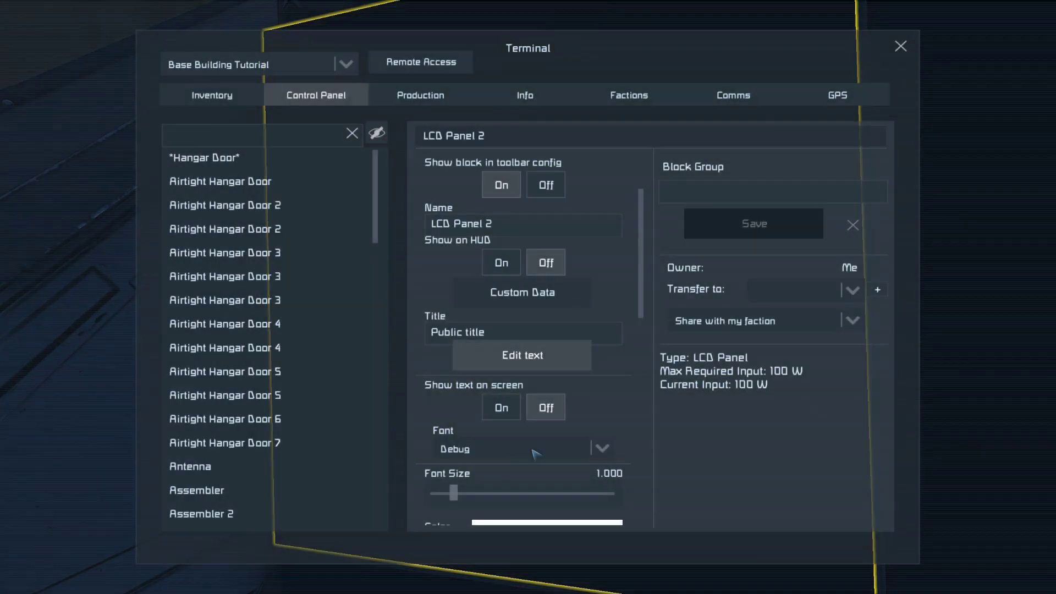
Set LCD Panel 2's font to Monospace and font size to 0.100, and turn on showing its text on screen
click(477, 448)
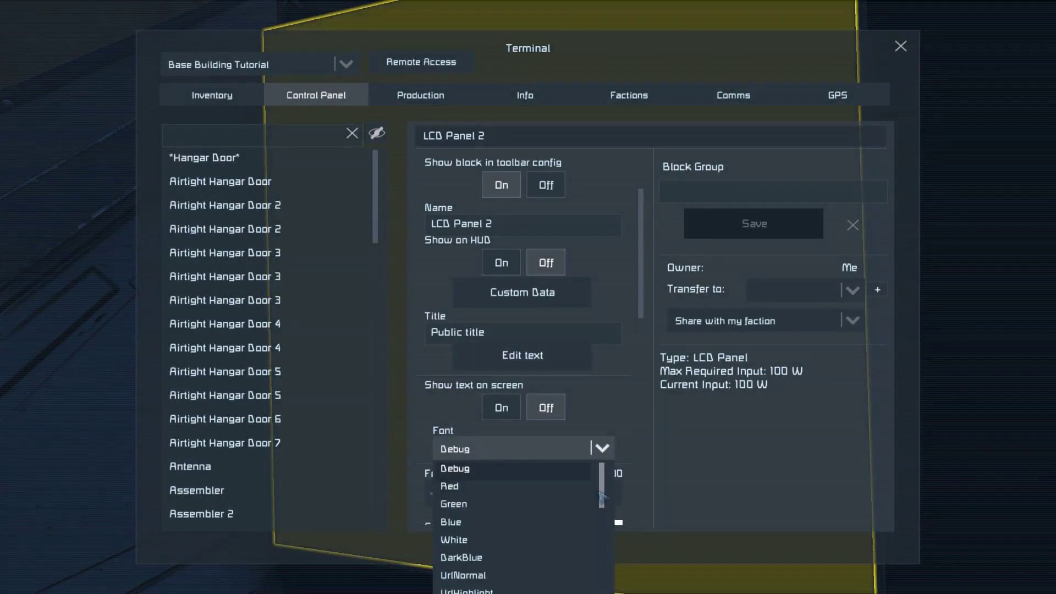
click(590, 592)
drag(642, 297, 642, 338)
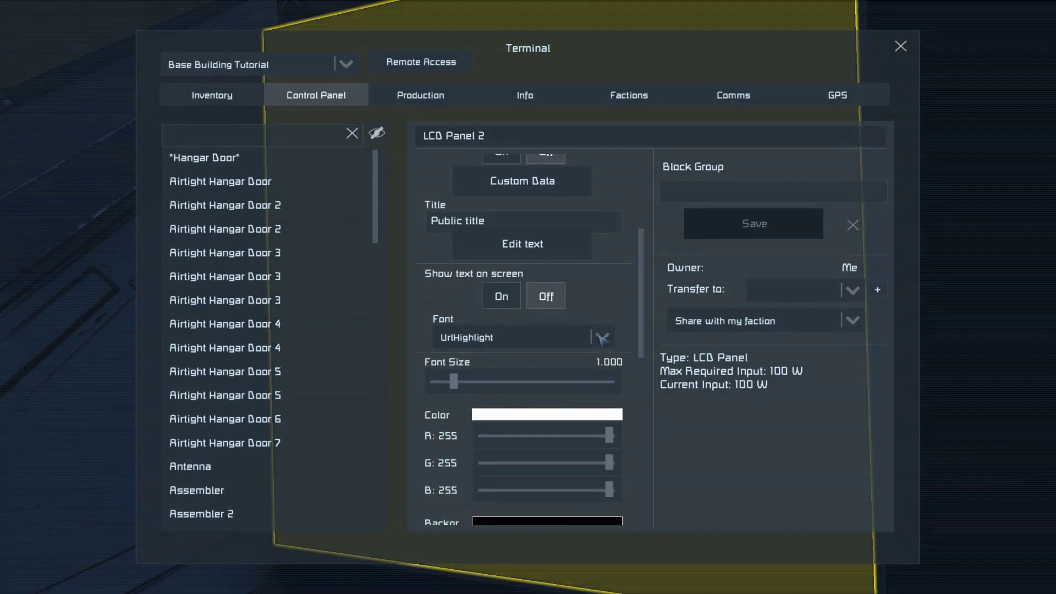
click(602, 340)
scroll(605, 408, down, 3)
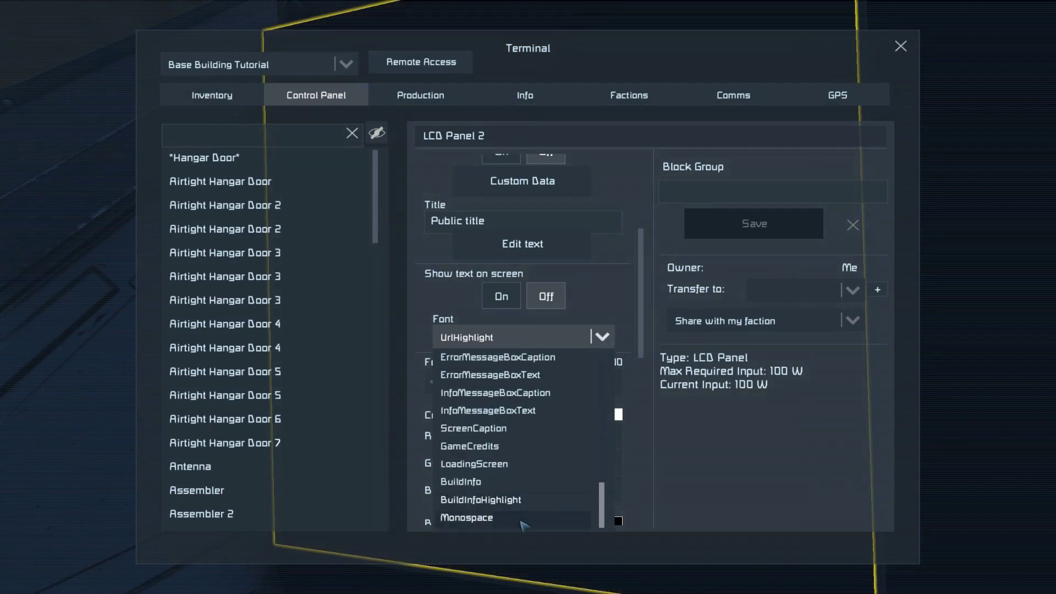
click(523, 519)
drag(453, 381, 390, 383)
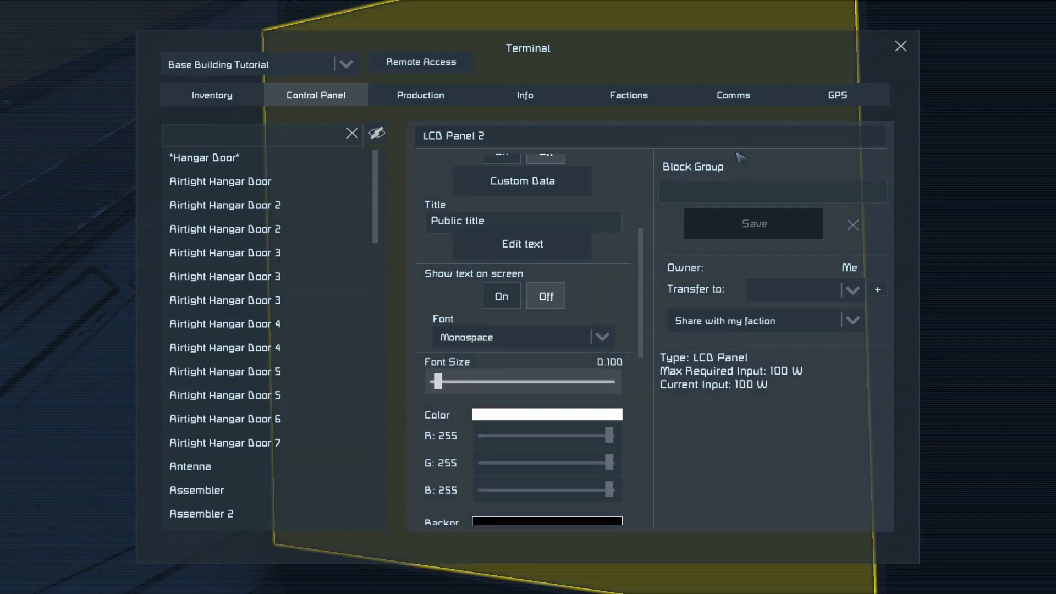
click(901, 46)
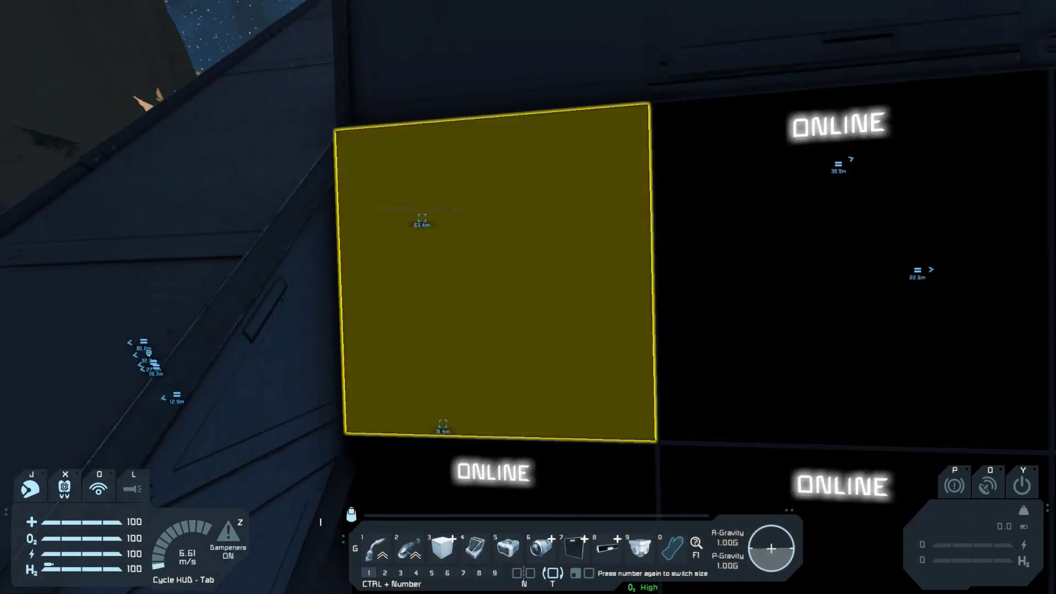
key(k)
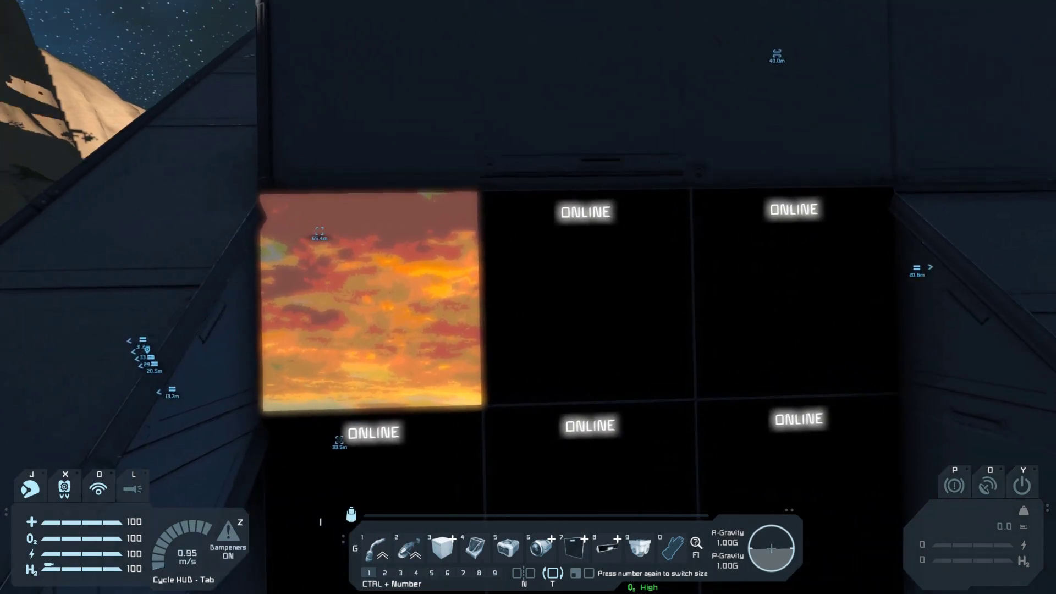
Paste the upper-middle tile's converted text into the text of LCD Panel 3, the upper-middle panel
key(w)
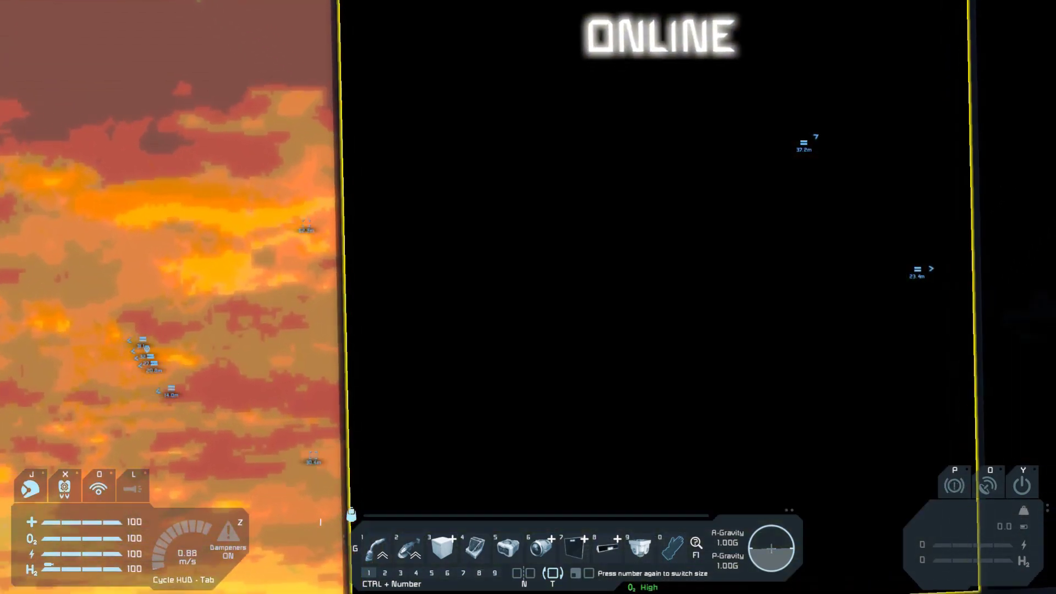
key(k)
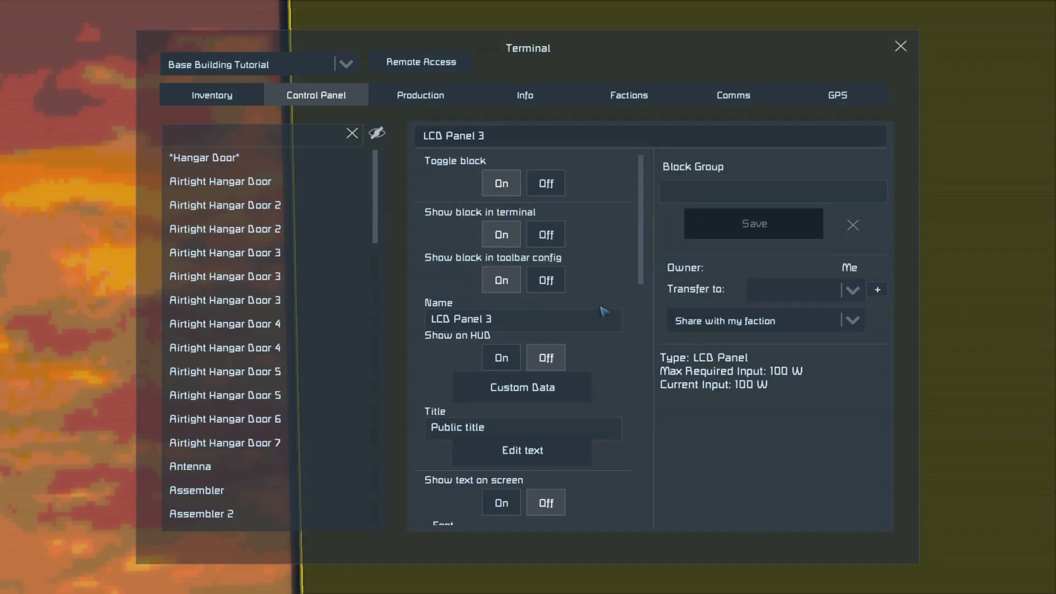
click(523, 451)
key(ctrl+v)
click(520, 472)
Turn on showing text for LCD Panel 3, set its font to Monospace and font size to 0.100, and leave the terminal
scroll(523, 330, down, 4)
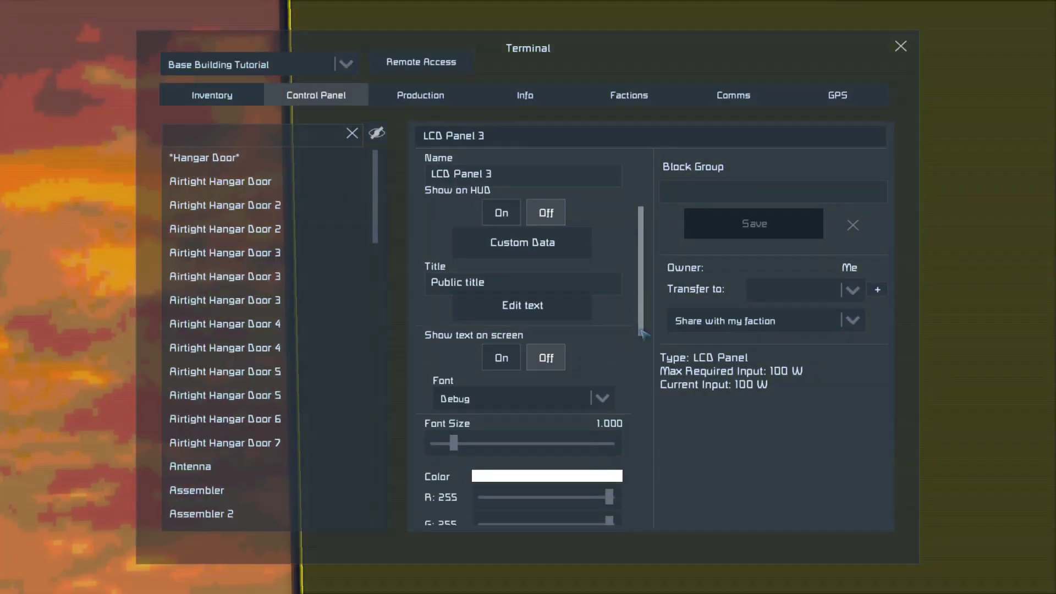
click(501, 304)
click(550, 346)
scroll(552, 385, down, 5)
click(495, 523)
key(Escape)
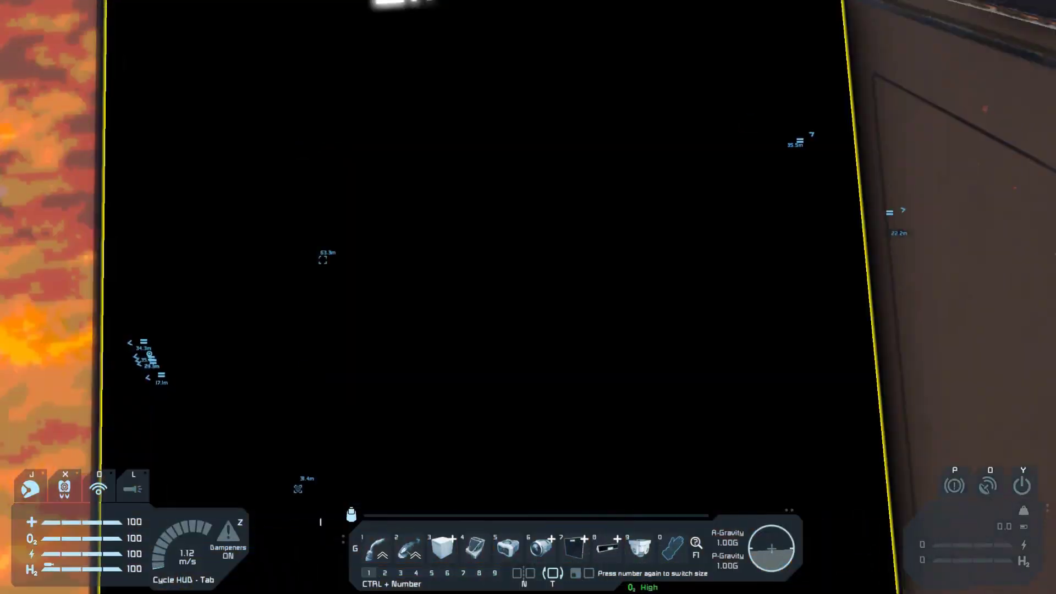
Copy the upper-right tile's text from the converter and open the text of LCD Panel 4, the upper-right panel, for editing
key(k)
key(alt+Tab)
click(604, 305)
key(alt+Tab)
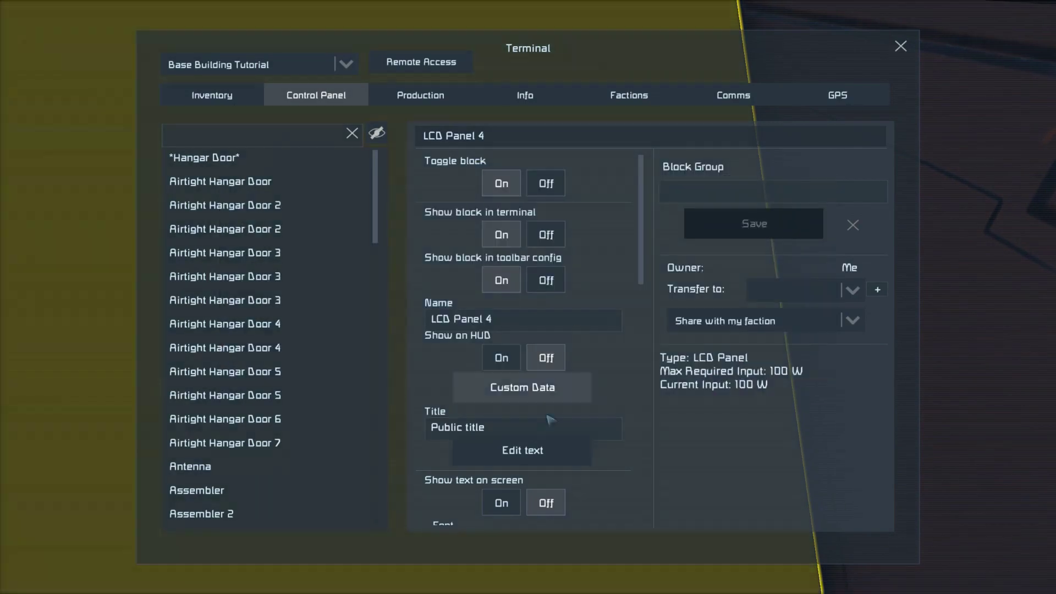
click(523, 450)
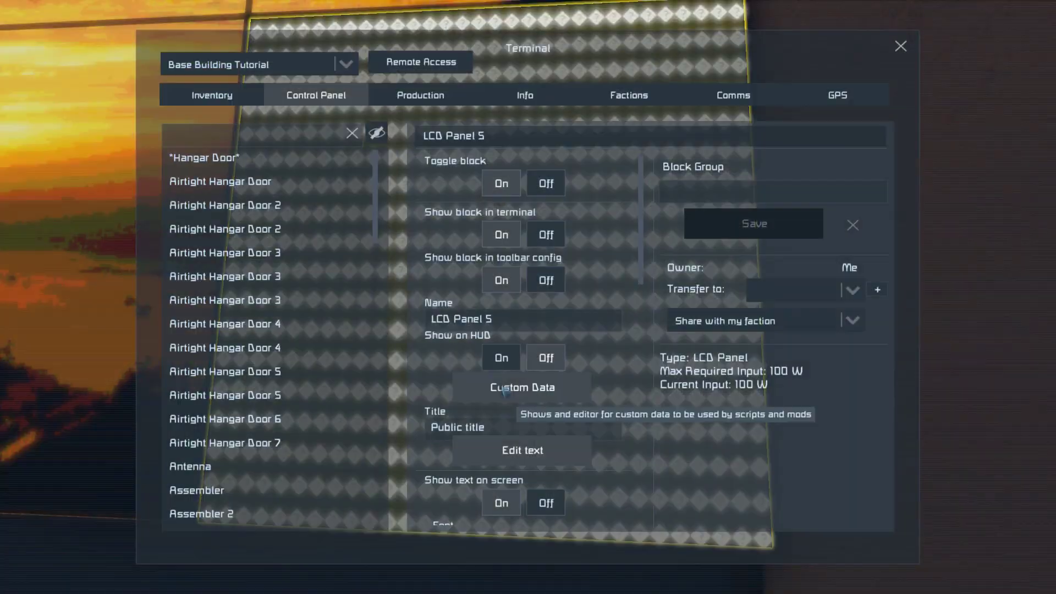
Set the font size of LCD Panel 5, the lower-right panel, to 0.100 and its font to Monospace
click(506, 391)
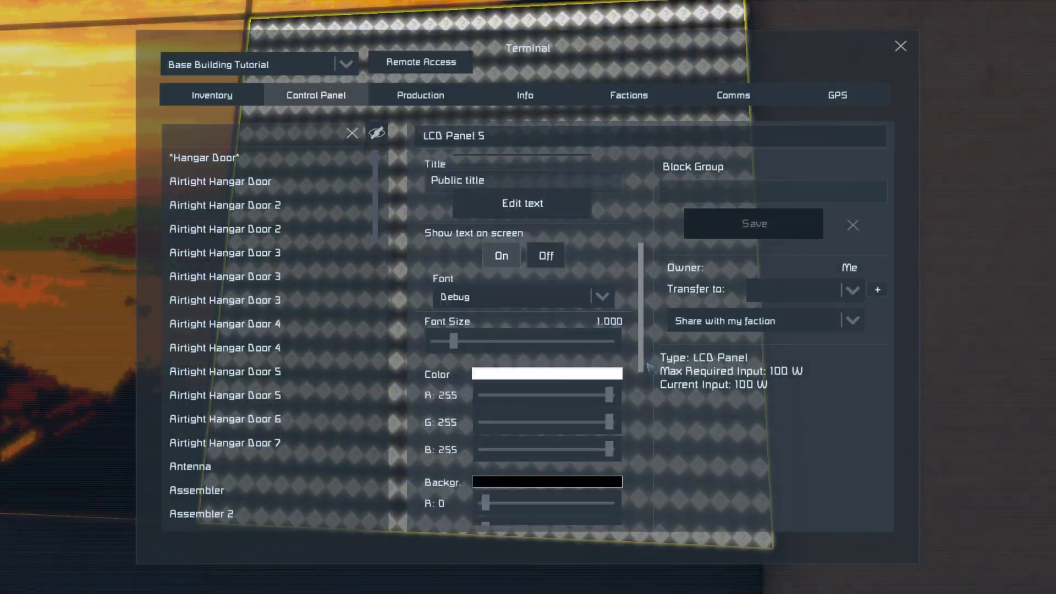
scroll(523, 330, down, 2)
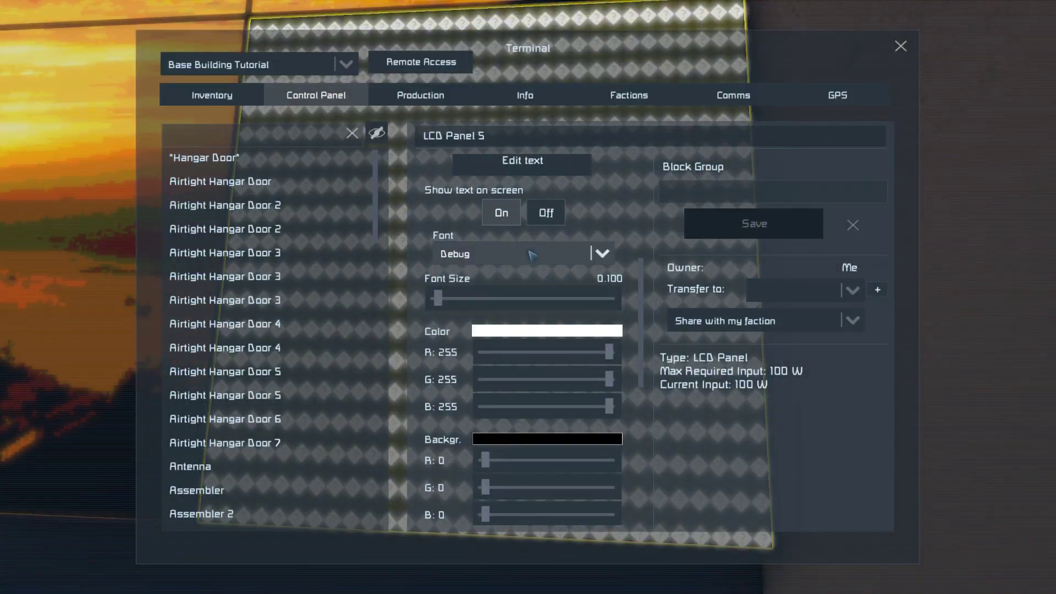
click(602, 253)
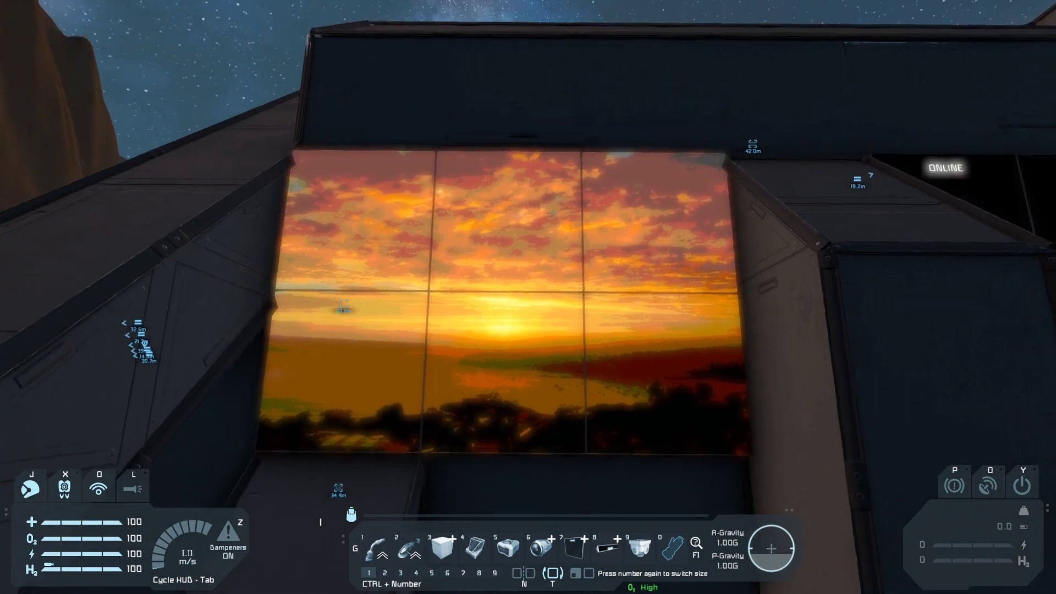
Examine the assembled six-panel sunrise on the exterior wall from several distances and angles
key(c)
key(s)
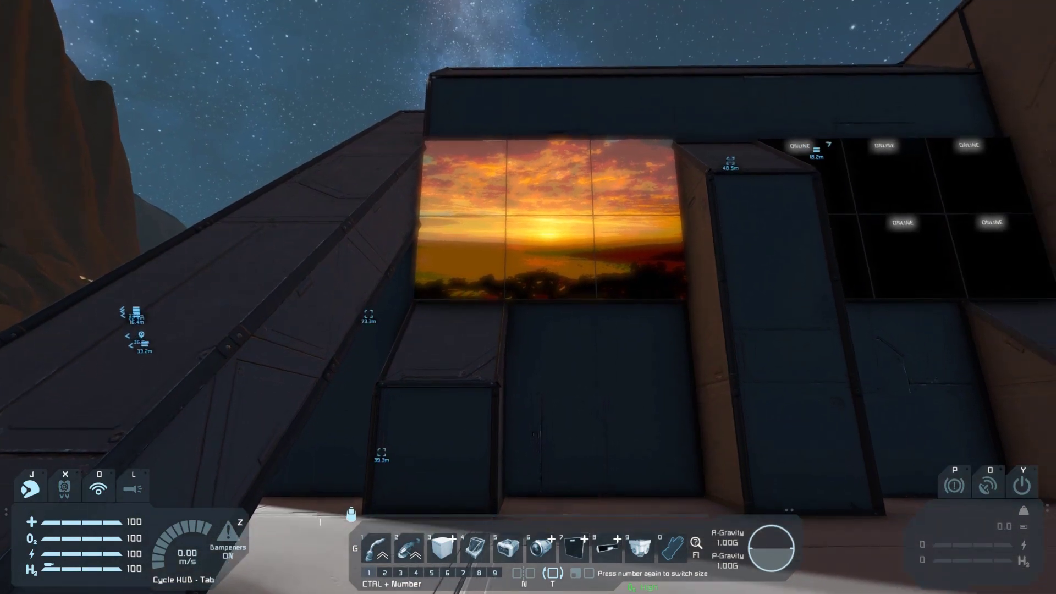
key(d)
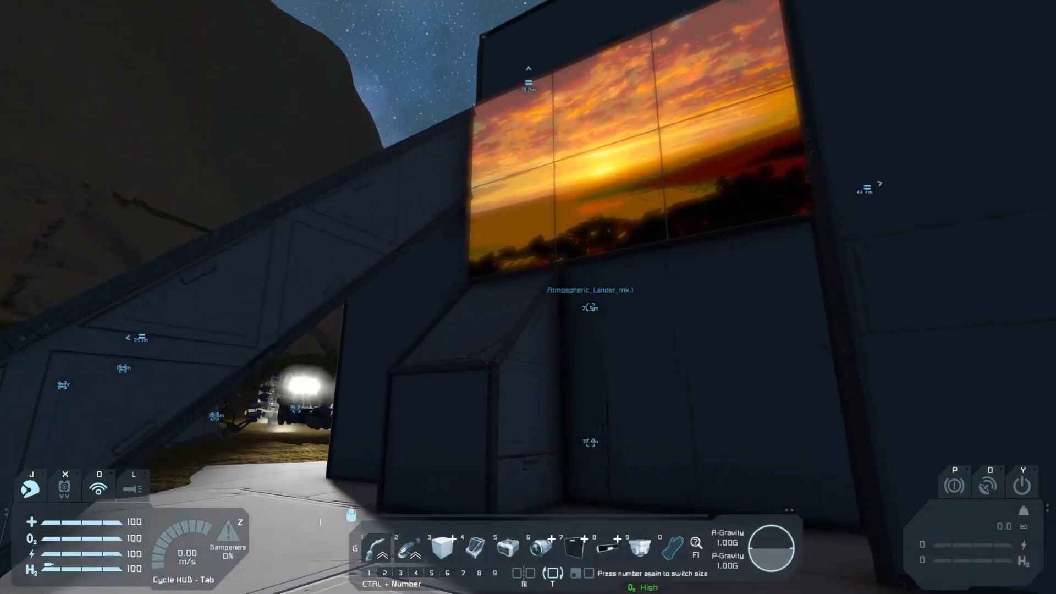
key(w)
key(a)
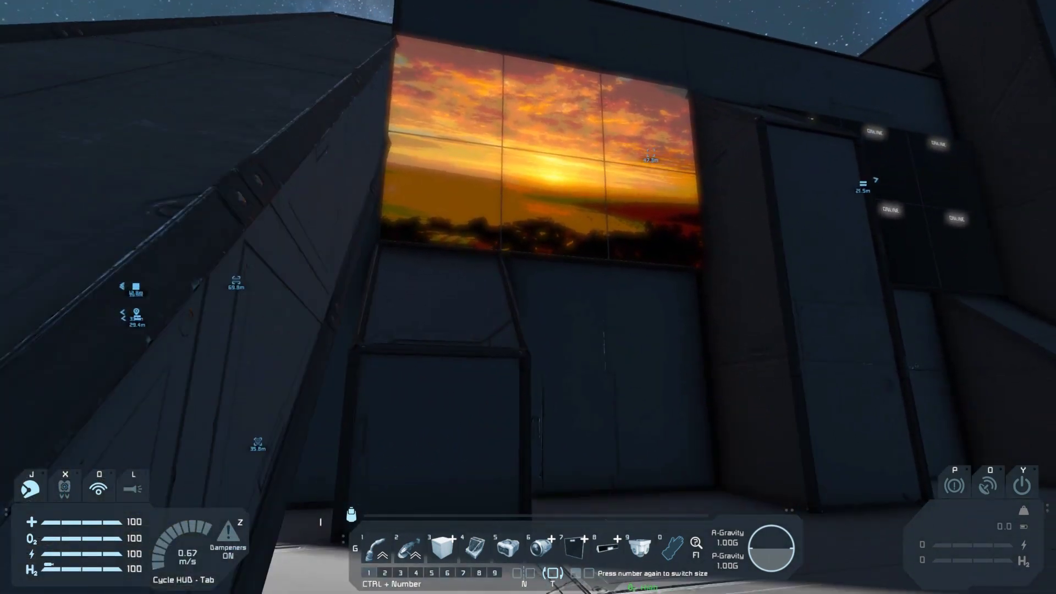
key(s)
key(a)
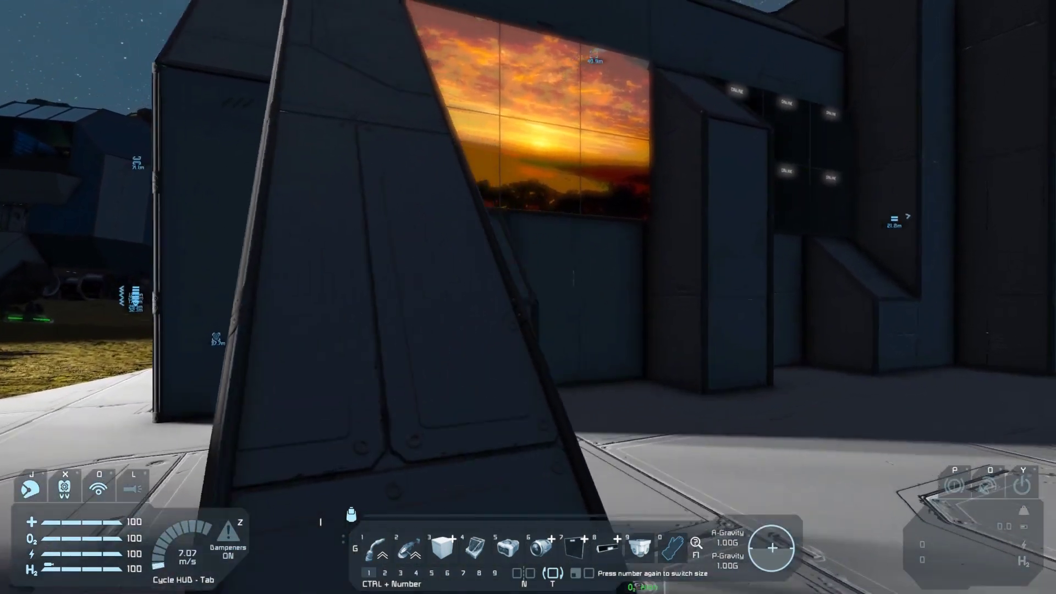
key(w)
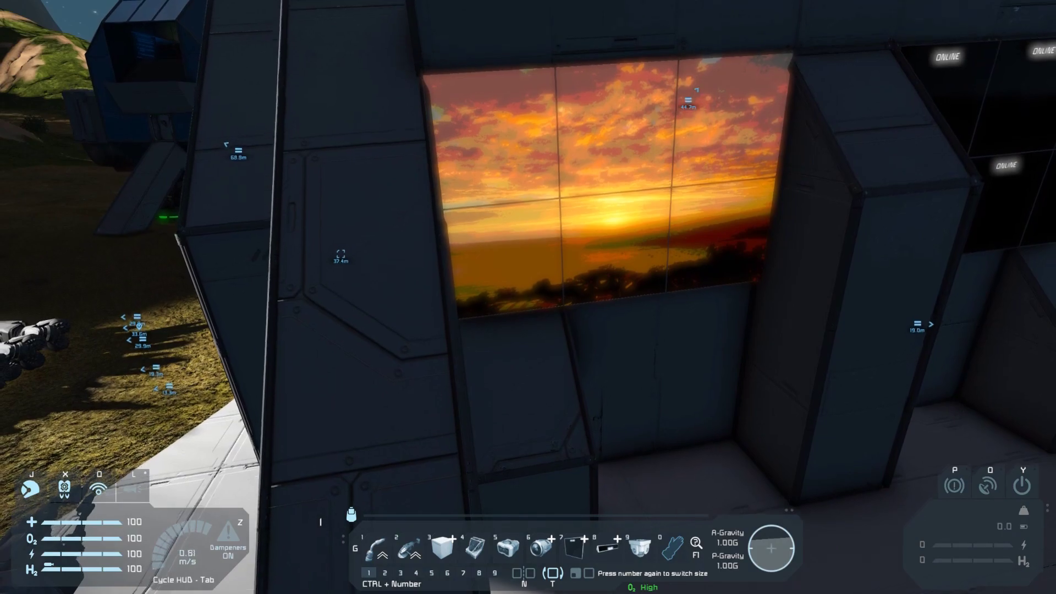